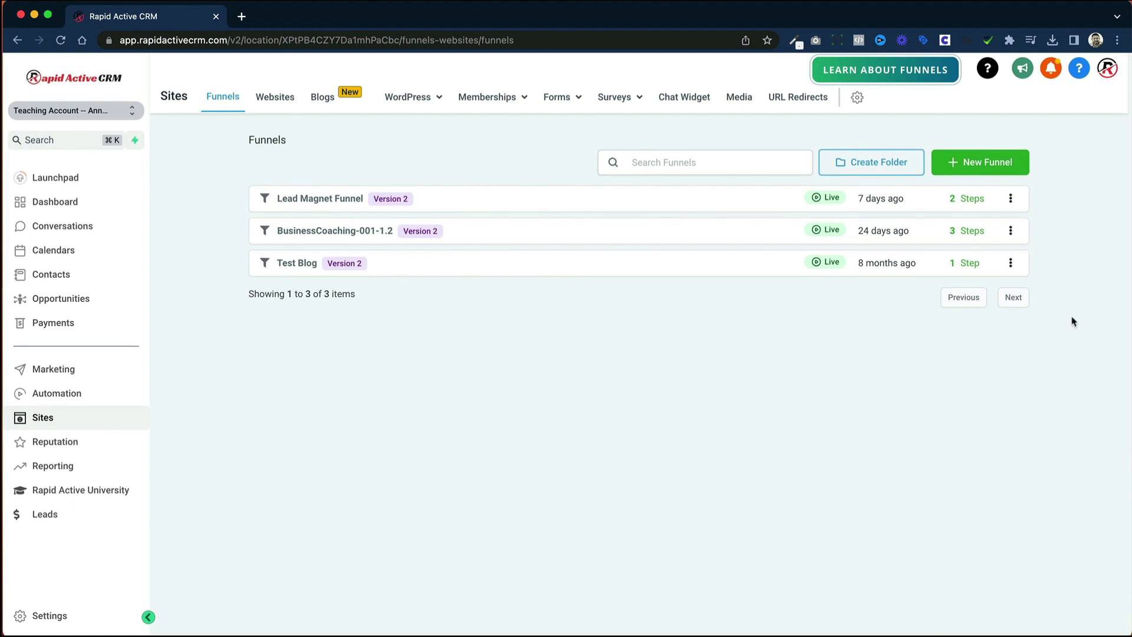
Step: Start a new funnel and choose the Template Library instead of a blank funnel
{"action": "left_click", "coordinate": [995, 158]}
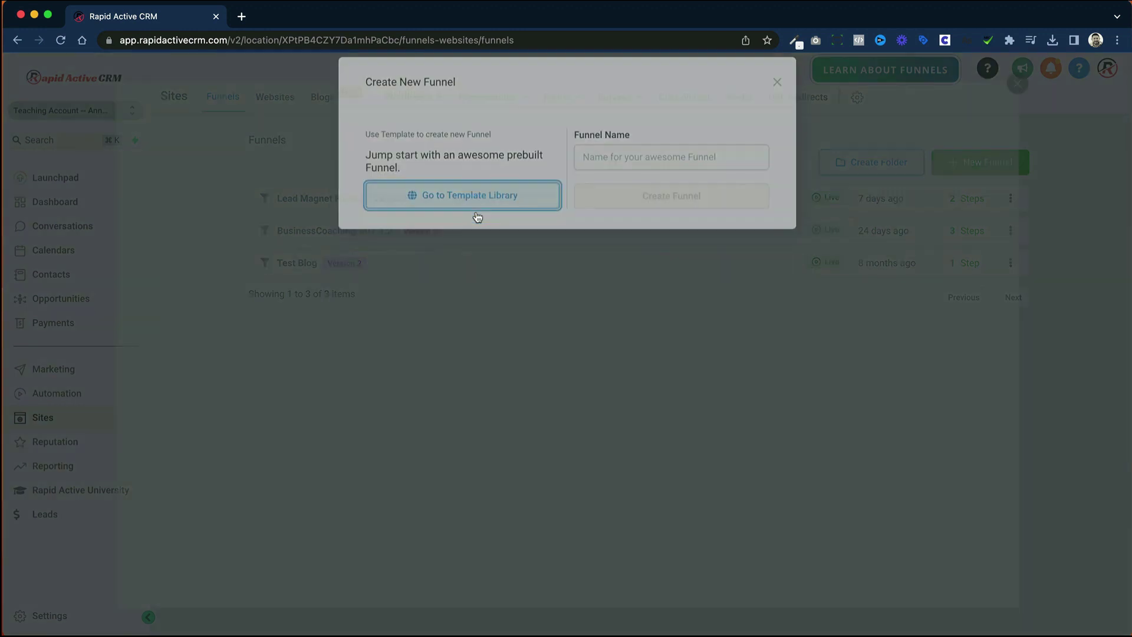
{"action": "left_click", "coordinate": [476, 215]}
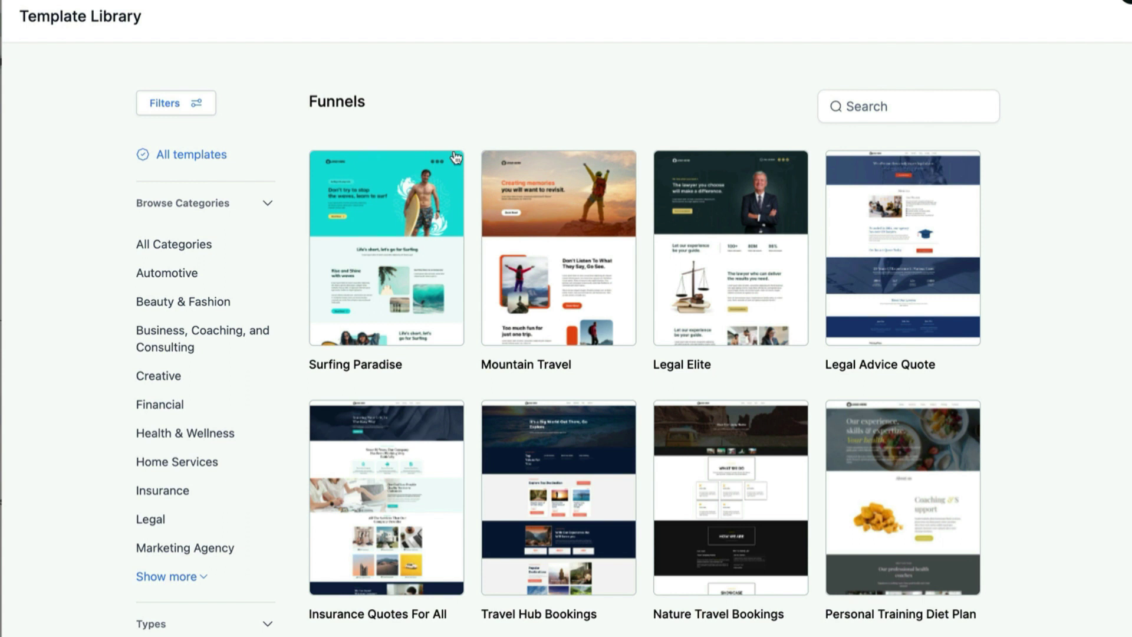
{"action": "scroll", "coordinate": [413, 194], "scroll_direction": "down", "scroll_amount": 1}
{"action": "mouse_move", "coordinate": [371, 211]}
{"action": "scroll", "coordinate": [306, 222], "scroll_direction": "up", "scroll_amount": 1}
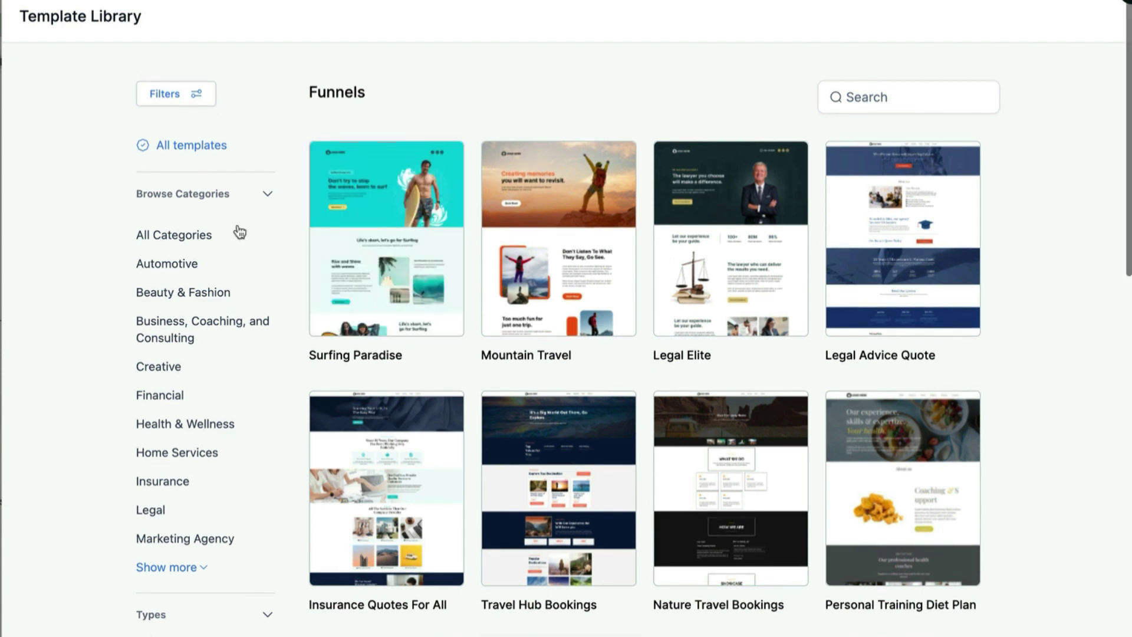
{"action": "left_click", "coordinate": [264, 197]}
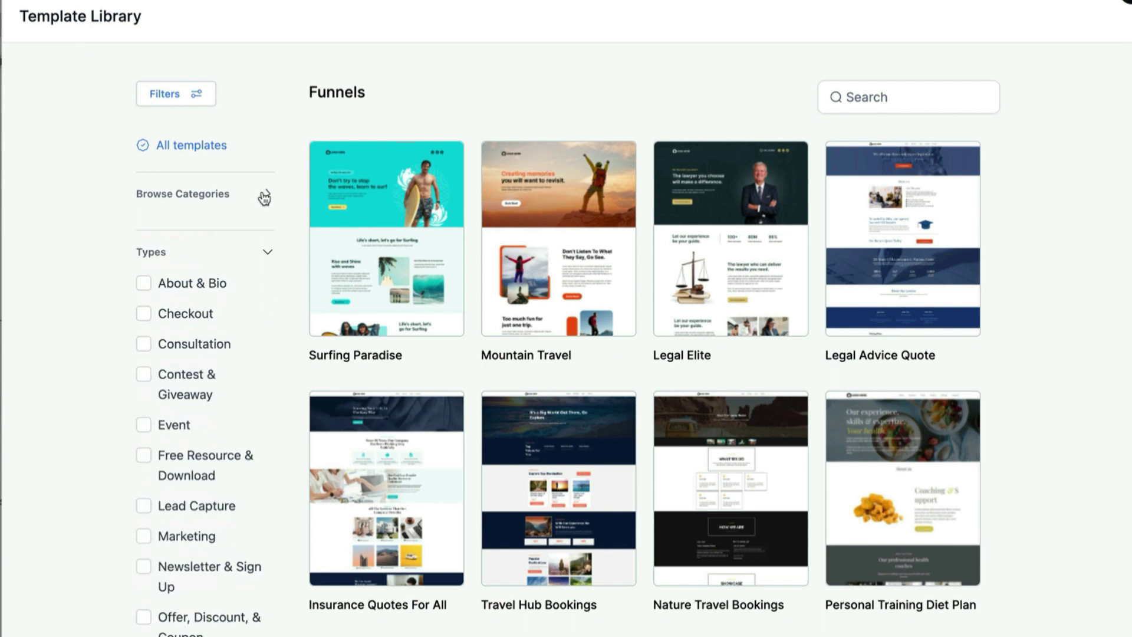
{"action": "left_click", "coordinate": [264, 198]}
{"action": "left_click", "coordinate": [266, 199]}
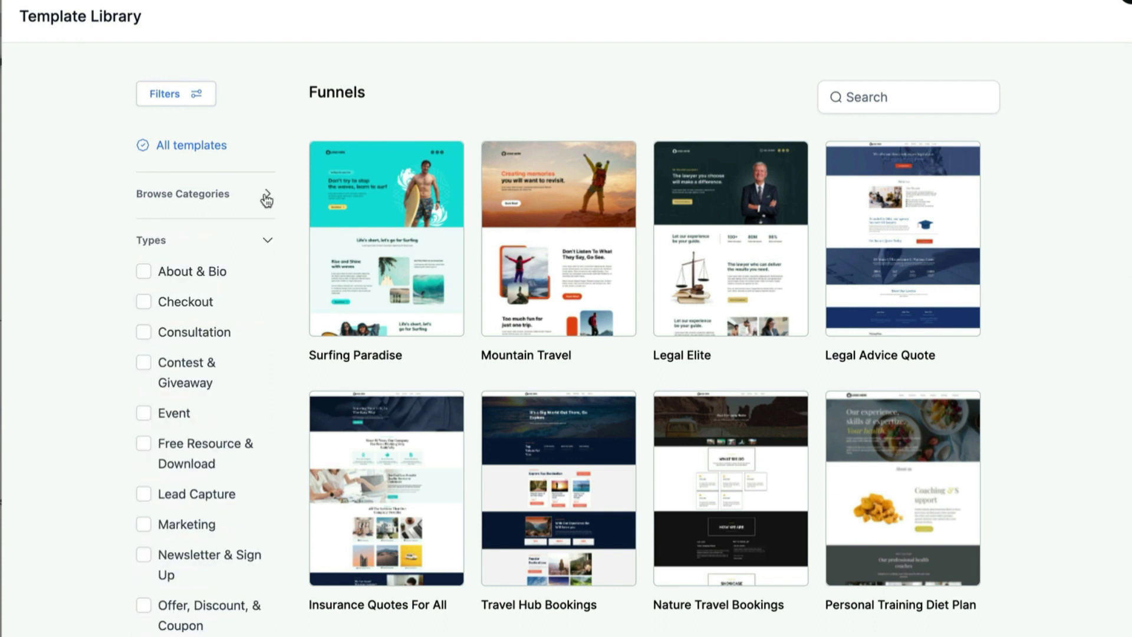
{"action": "left_click", "coordinate": [269, 247]}
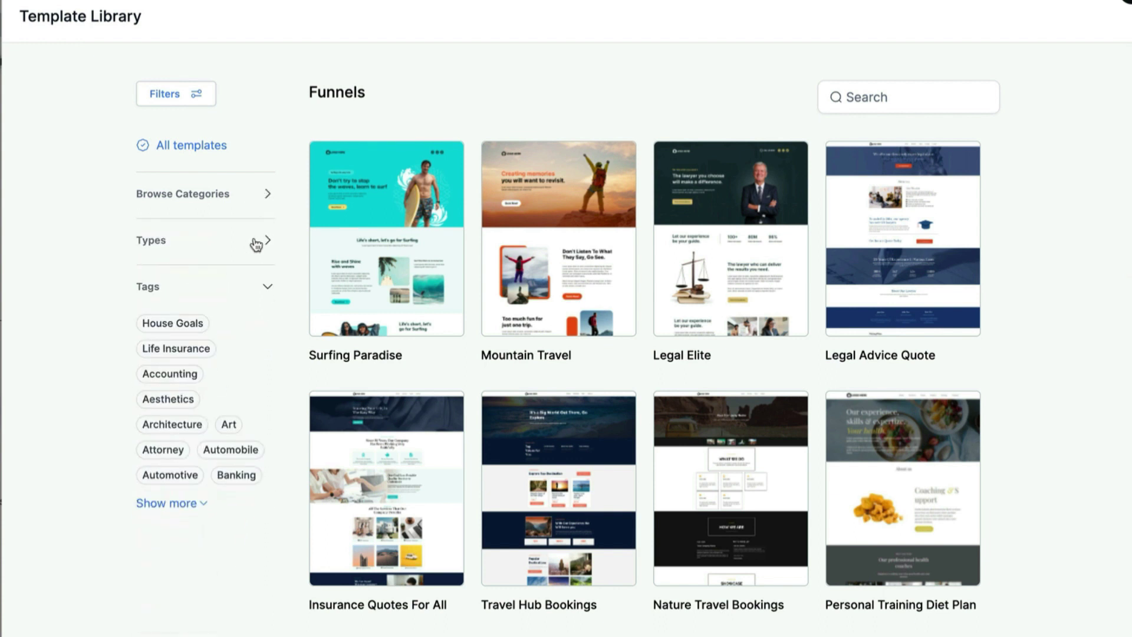
{"action": "left_click", "coordinate": [201, 502]}
{"action": "scroll", "coordinate": [214, 479], "scroll_direction": "down", "scroll_amount": 5}
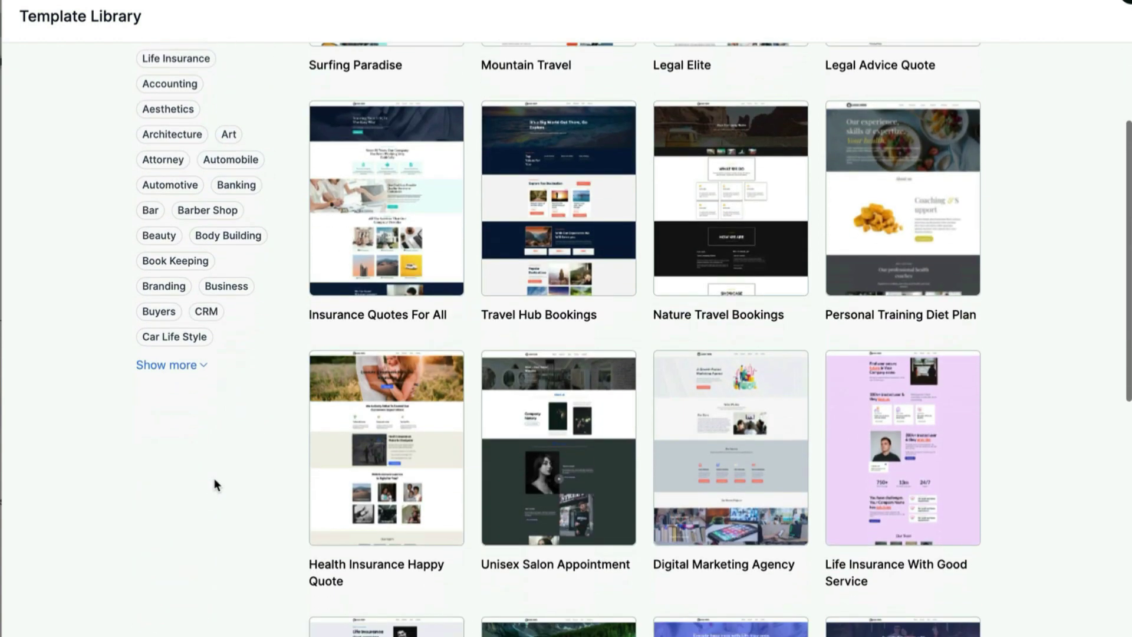
{"action": "scroll", "coordinate": [168, 361], "scroll_direction": "up", "scroll_amount": 5}
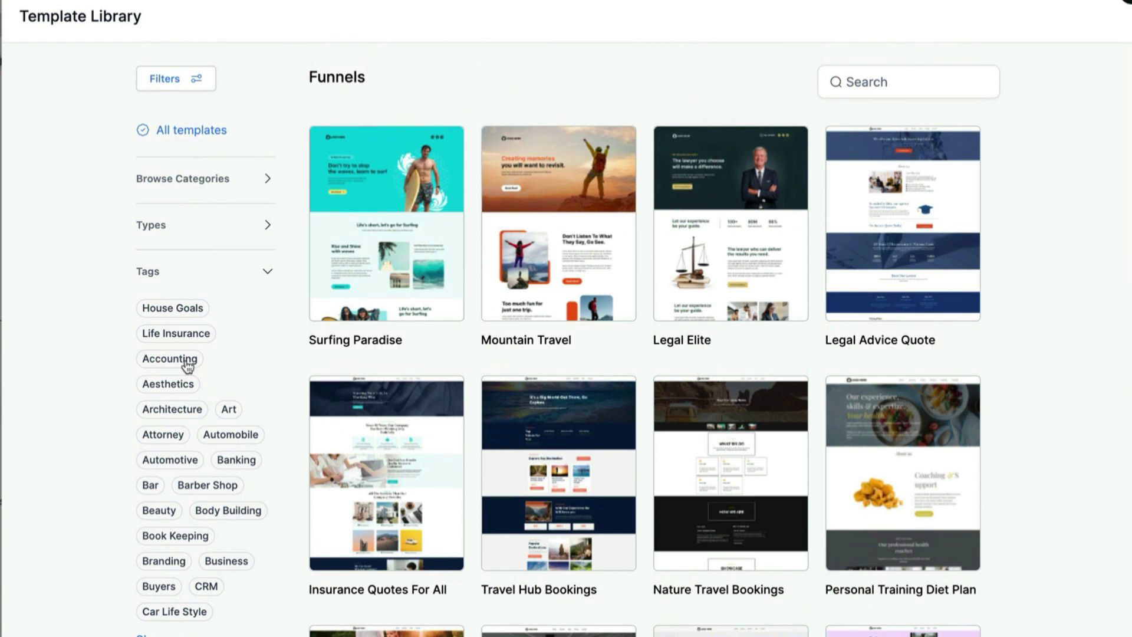
{"action": "left_click", "coordinate": [172, 359]}
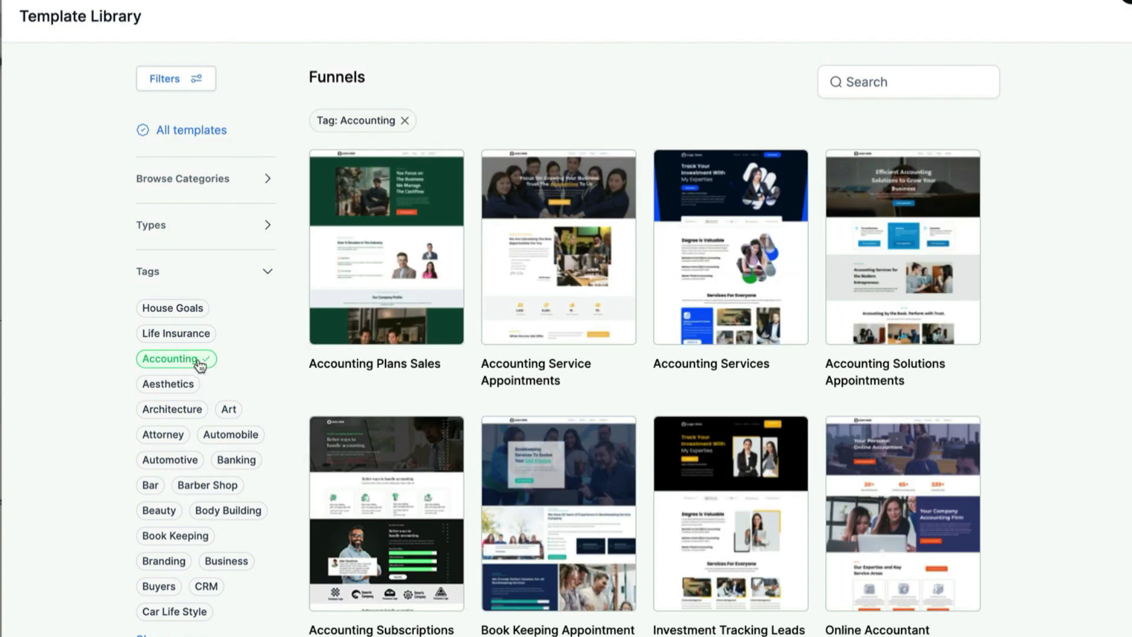
{"action": "left_click", "coordinate": [190, 392]}
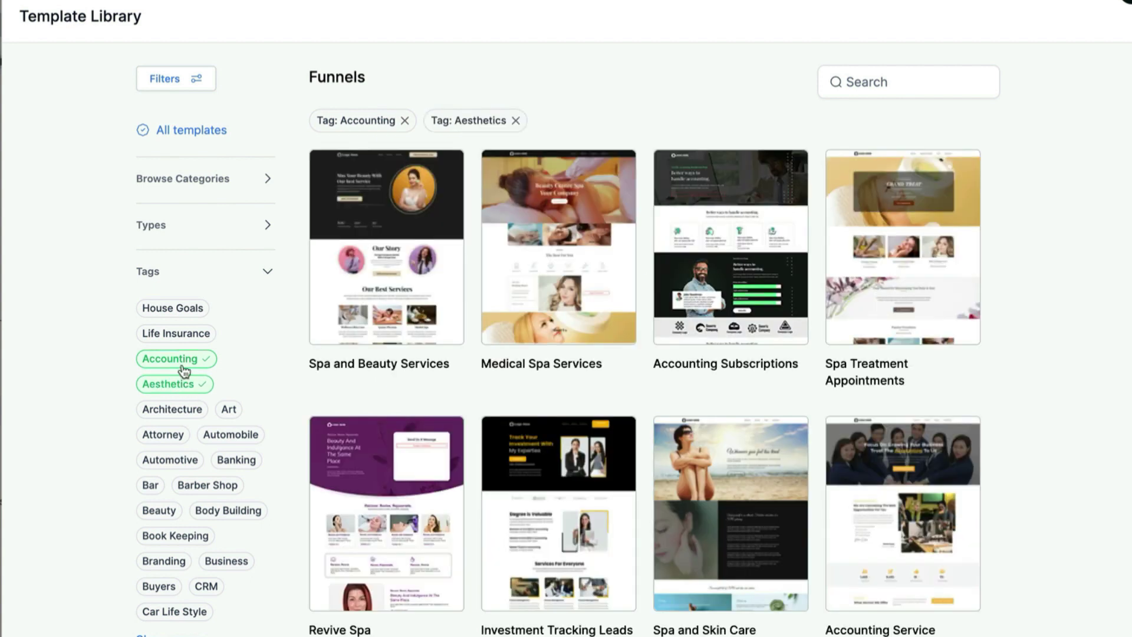
{"action": "left_click", "coordinate": [187, 359]}
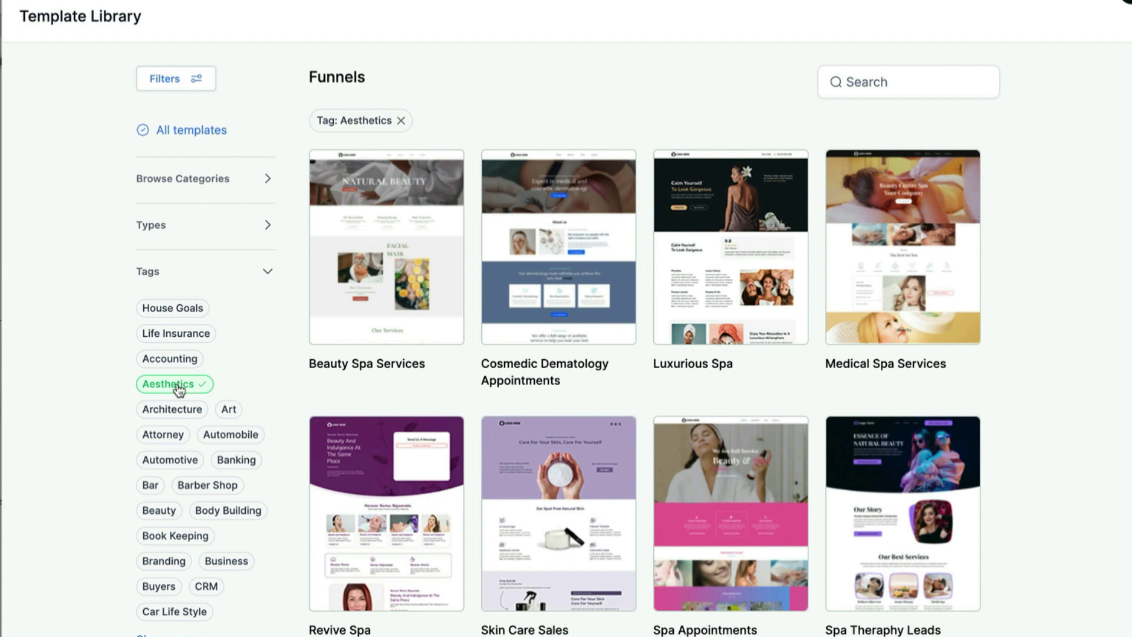
{"action": "left_click", "coordinate": [179, 391]}
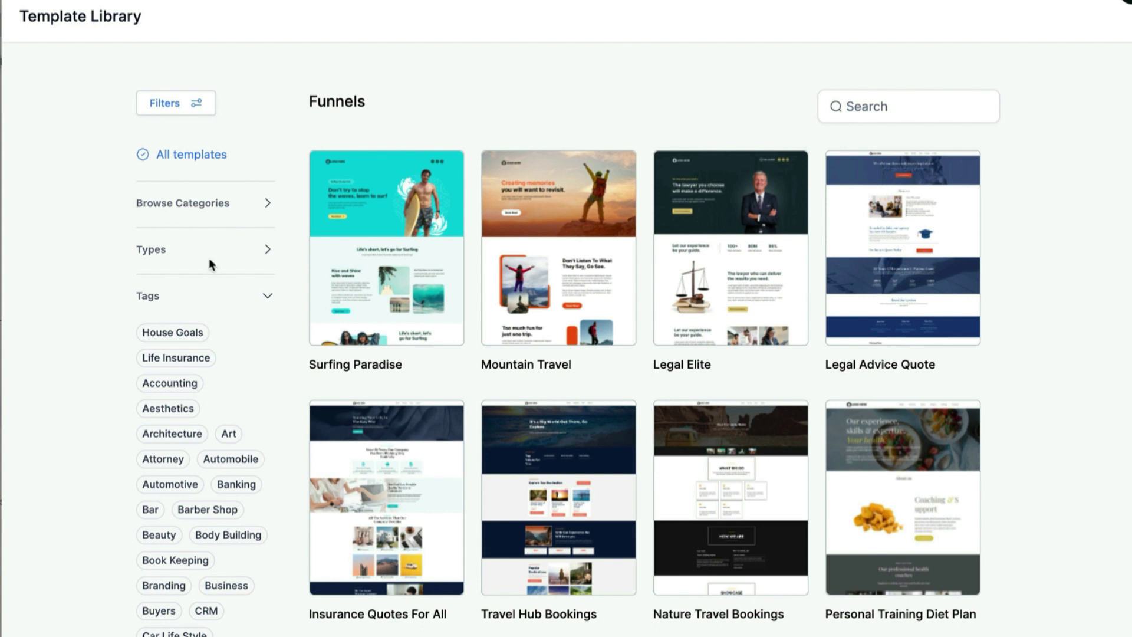
Step: Expand Browse Categories and show the full list of template categories
{"action": "left_click", "coordinate": [211, 210]}
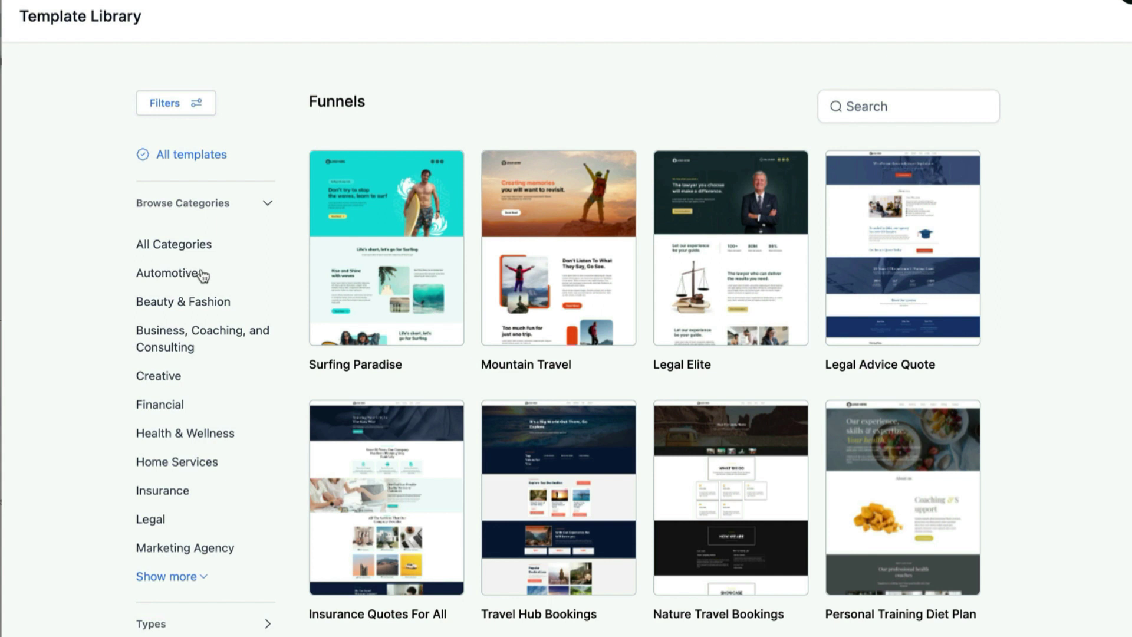
{"action": "scroll", "coordinate": [187, 463], "scroll_direction": "down", "scroll_amount": 1}
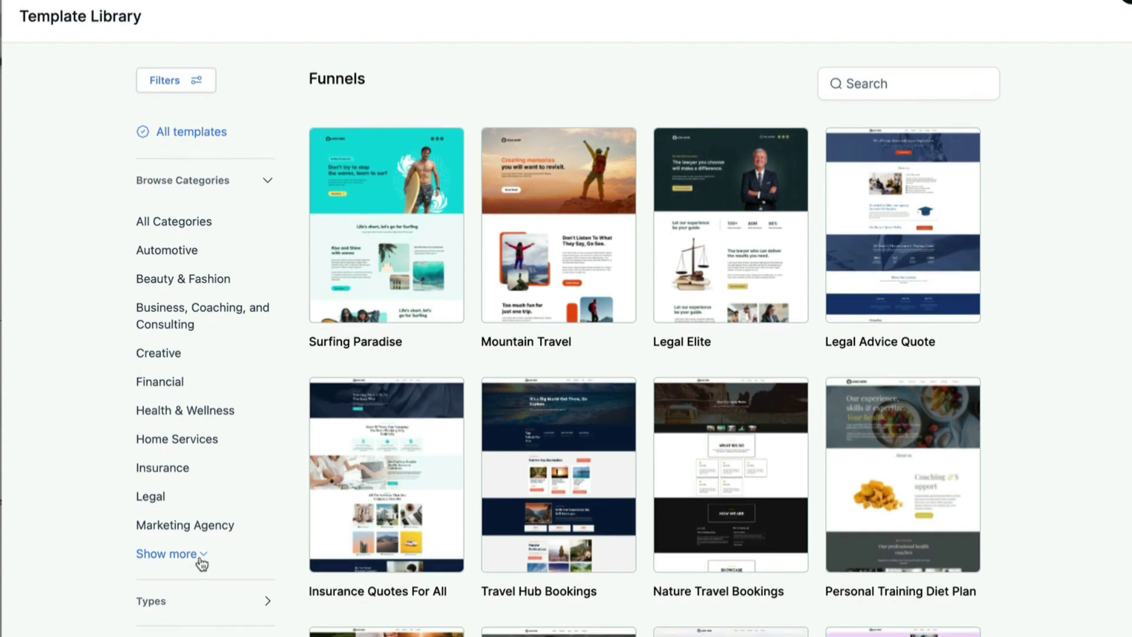
{"action": "left_click", "coordinate": [202, 559]}
{"action": "scroll", "coordinate": [235, 447], "scroll_direction": "down", "scroll_amount": 6}
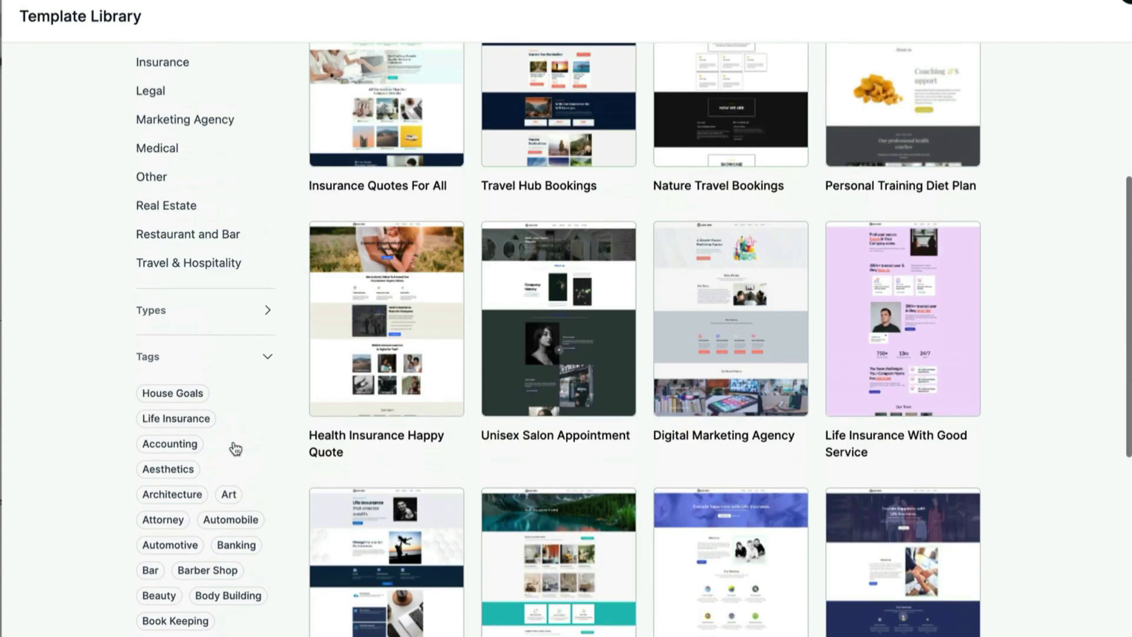
{"action": "scroll", "coordinate": [232, 446], "scroll_direction": "up", "scroll_amount": 4}
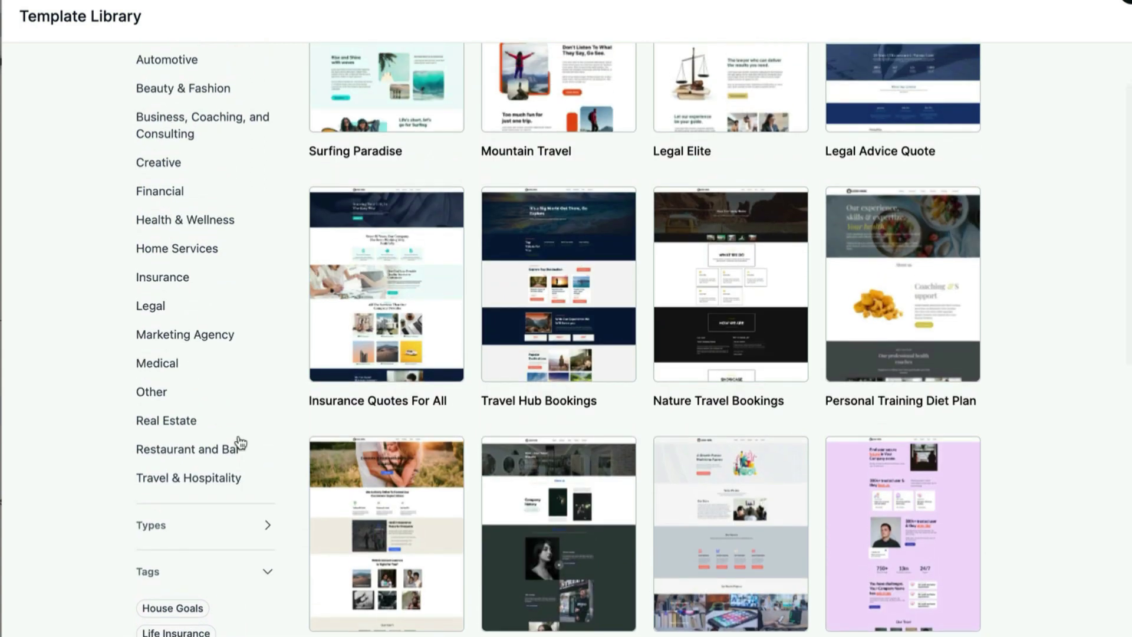
{"action": "scroll", "coordinate": [238, 477], "scroll_direction": "up", "scroll_amount": 1}
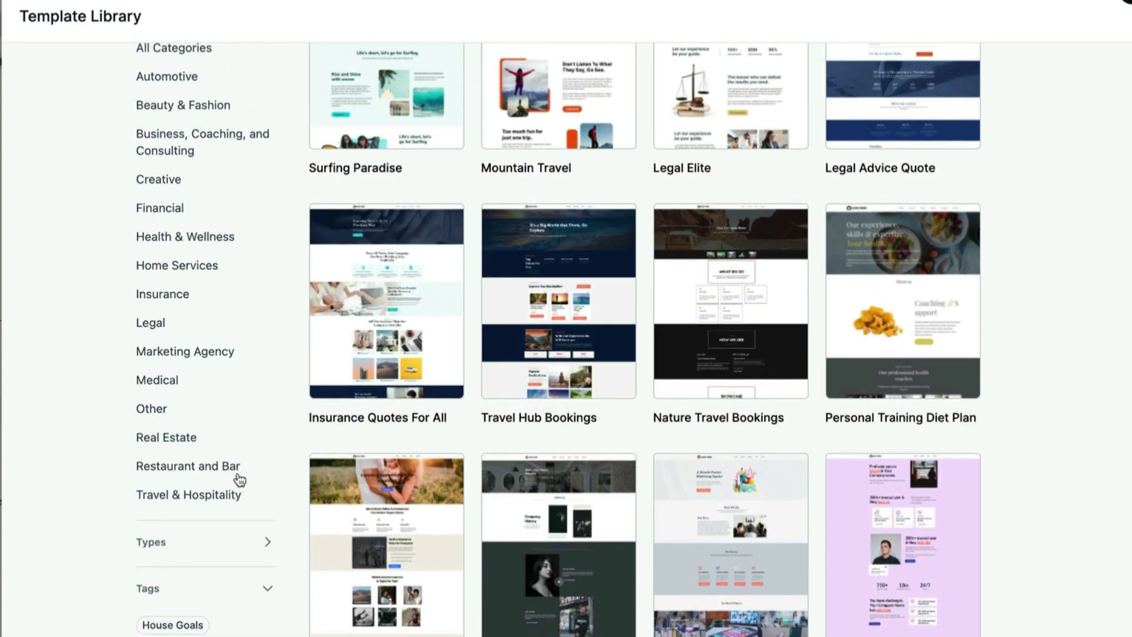
{"action": "scroll", "coordinate": [239, 479], "scroll_direction": "up", "scroll_amount": 3}
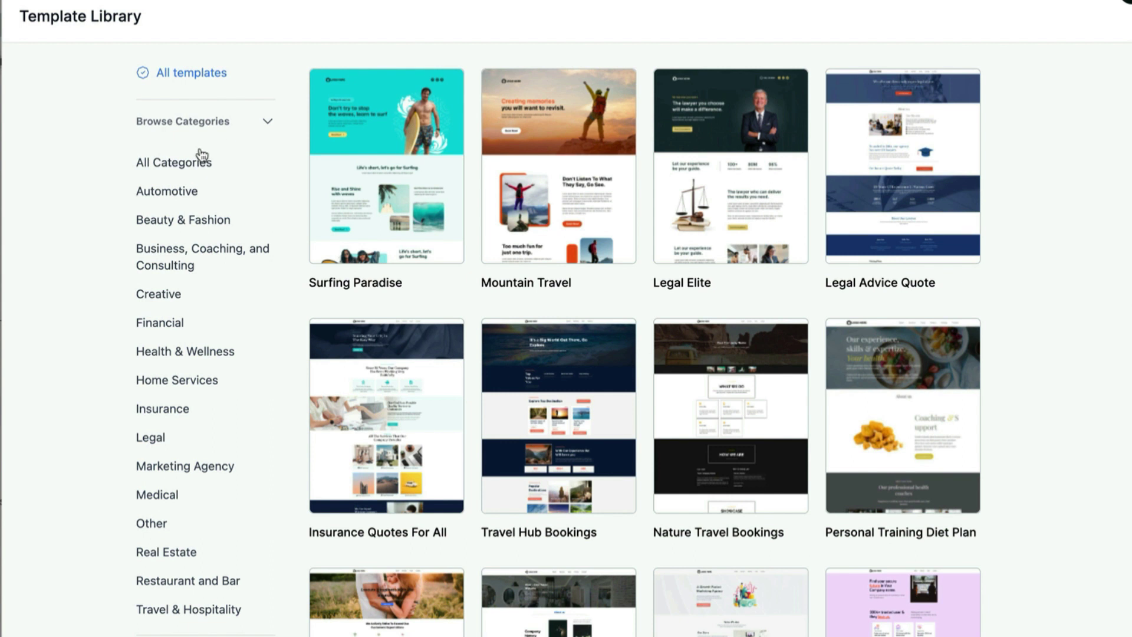
{"action": "scroll", "coordinate": [185, 173], "scroll_direction": "up", "scroll_amount": 2}
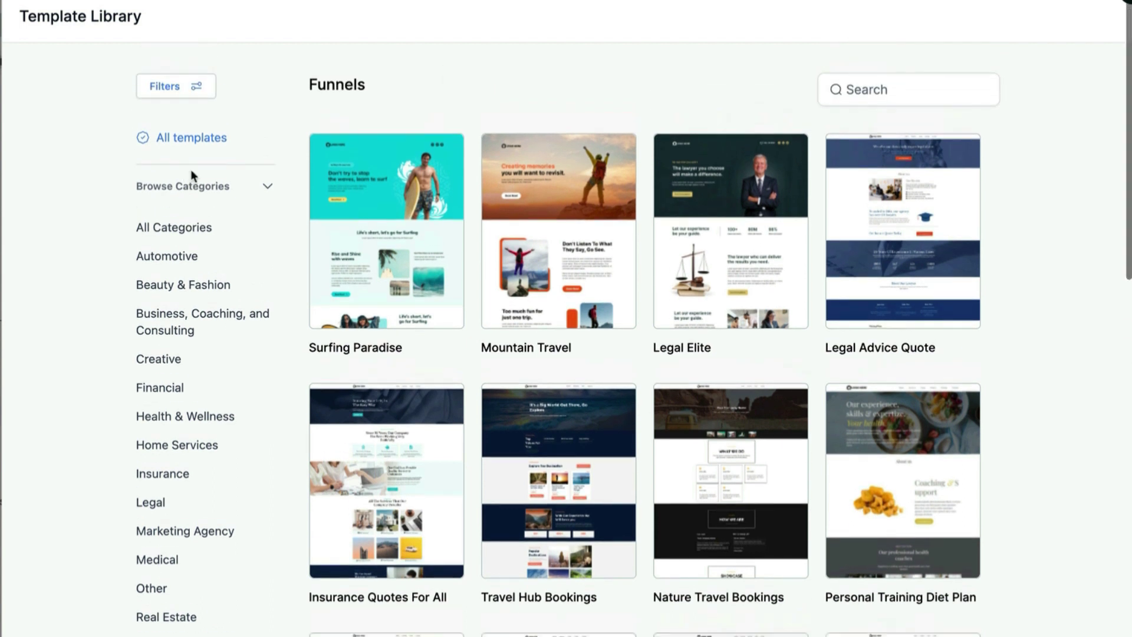
Step: Collapse the categories and expand the Types section to see the template type options
{"action": "left_click", "coordinate": [267, 187]}
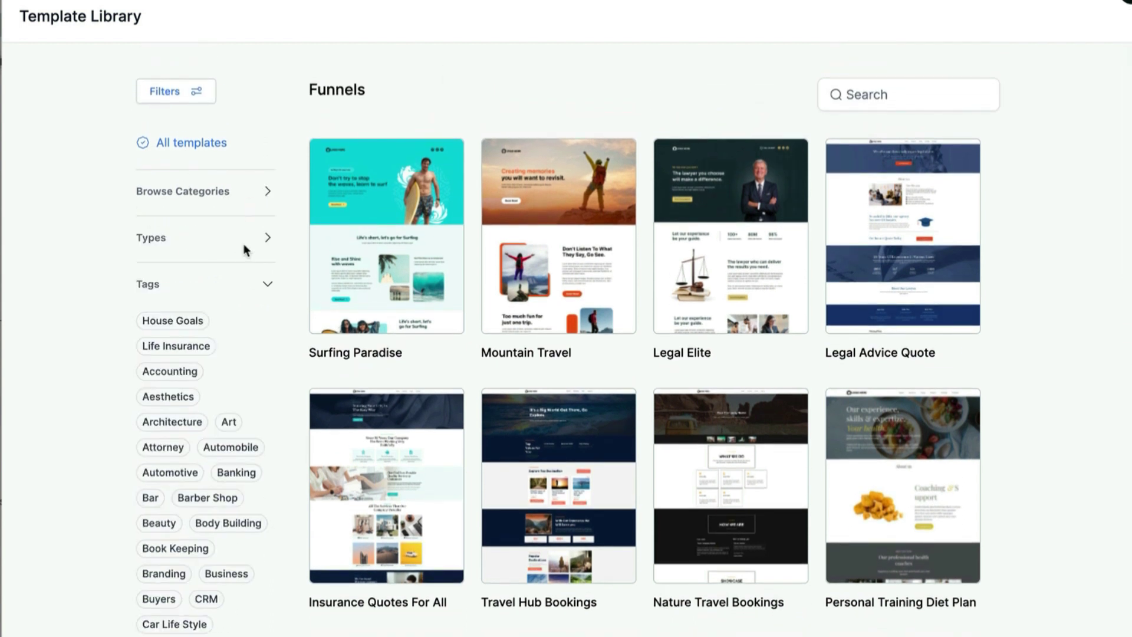
{"action": "left_click", "coordinate": [245, 245]}
{"action": "scroll", "coordinate": [246, 247], "scroll_direction": "down", "scroll_amount": 1}
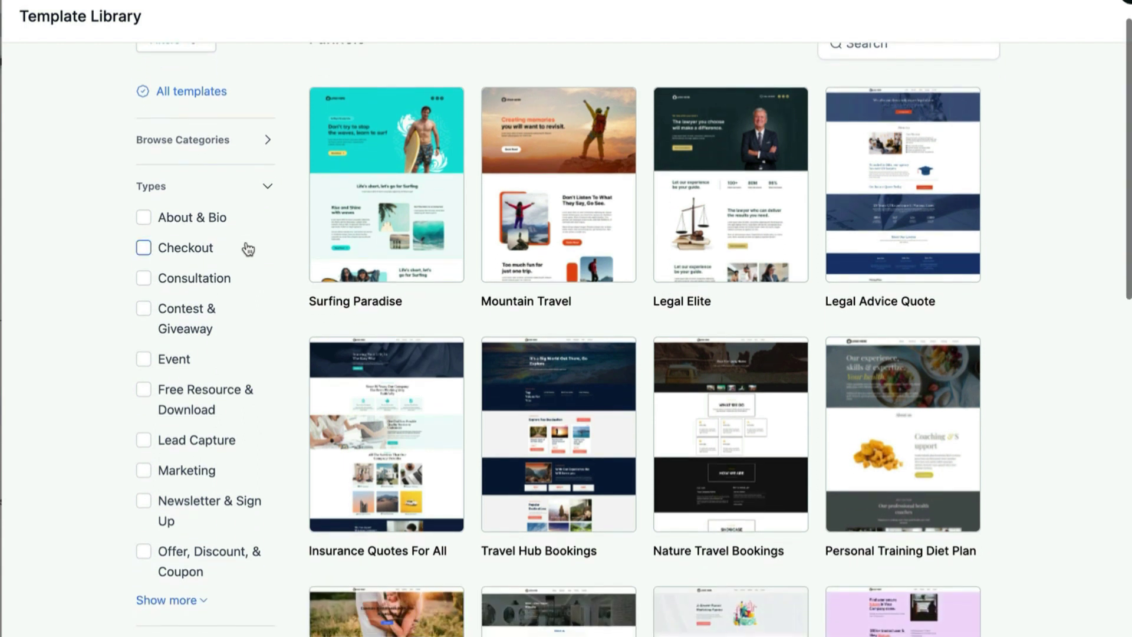
{"action": "scroll", "coordinate": [248, 249], "scroll_direction": "up", "scroll_amount": 1}
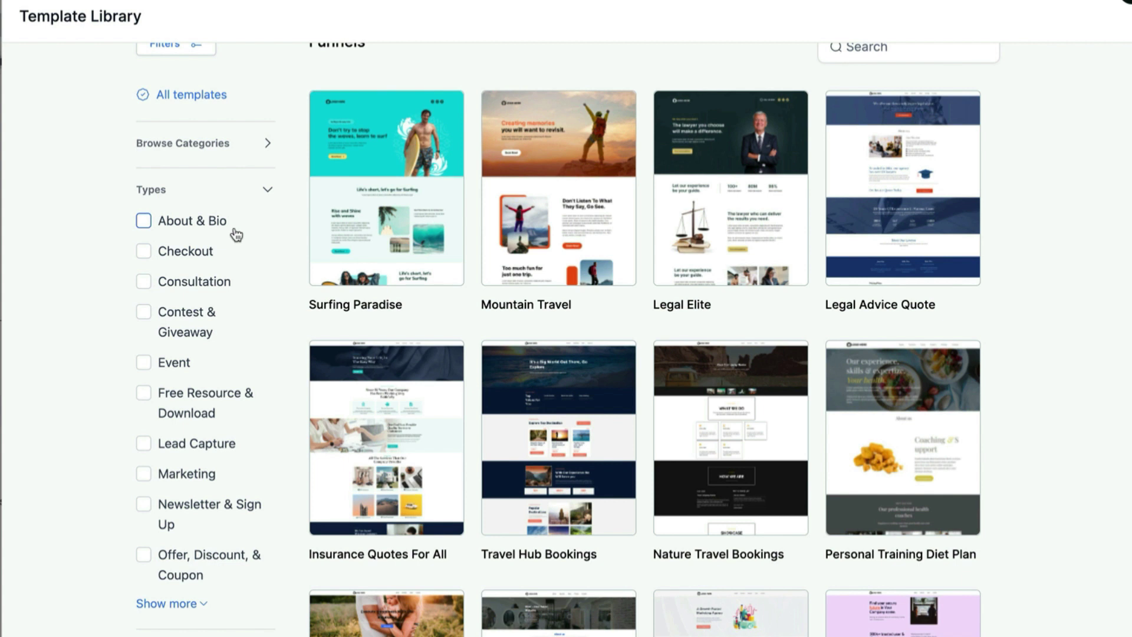
Step: Try the Event type filter, then settle on Lead Capture so Auto Dealers heads the results
{"action": "left_click", "coordinate": [188, 371]}
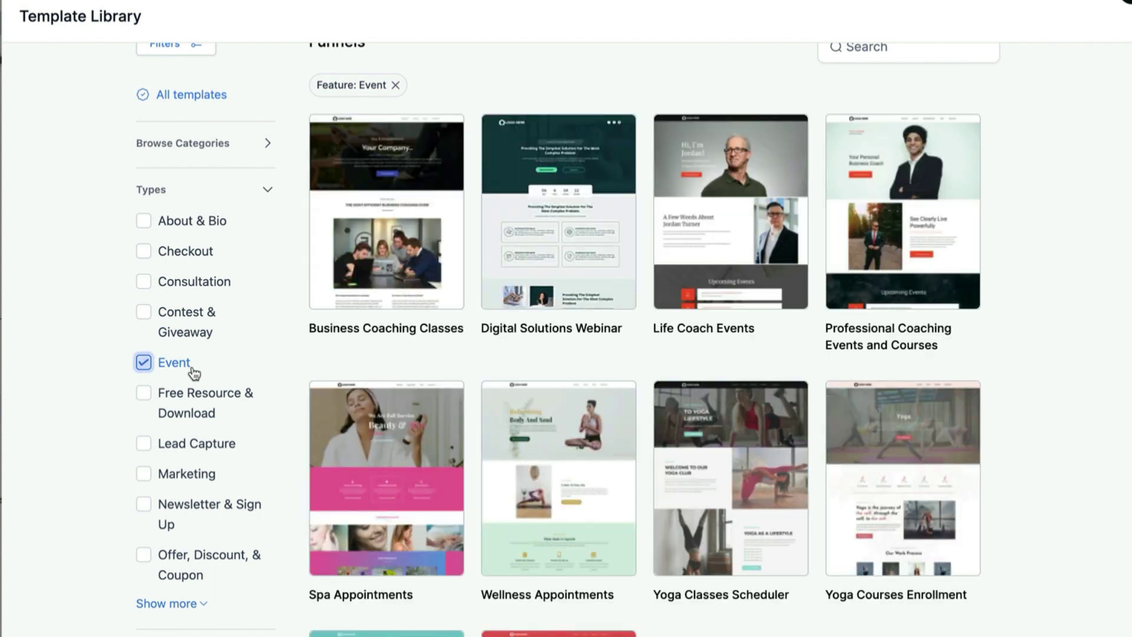
{"action": "left_click", "coordinate": [194, 373]}
{"action": "left_click", "coordinate": [211, 444]}
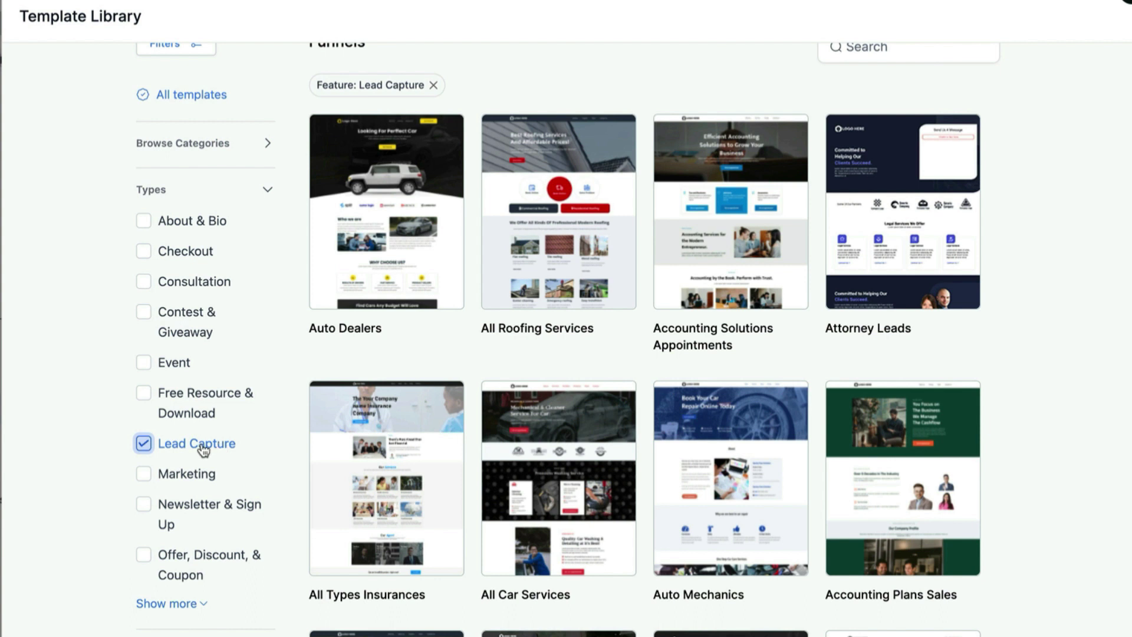
{"action": "left_click", "coordinate": [201, 445]}
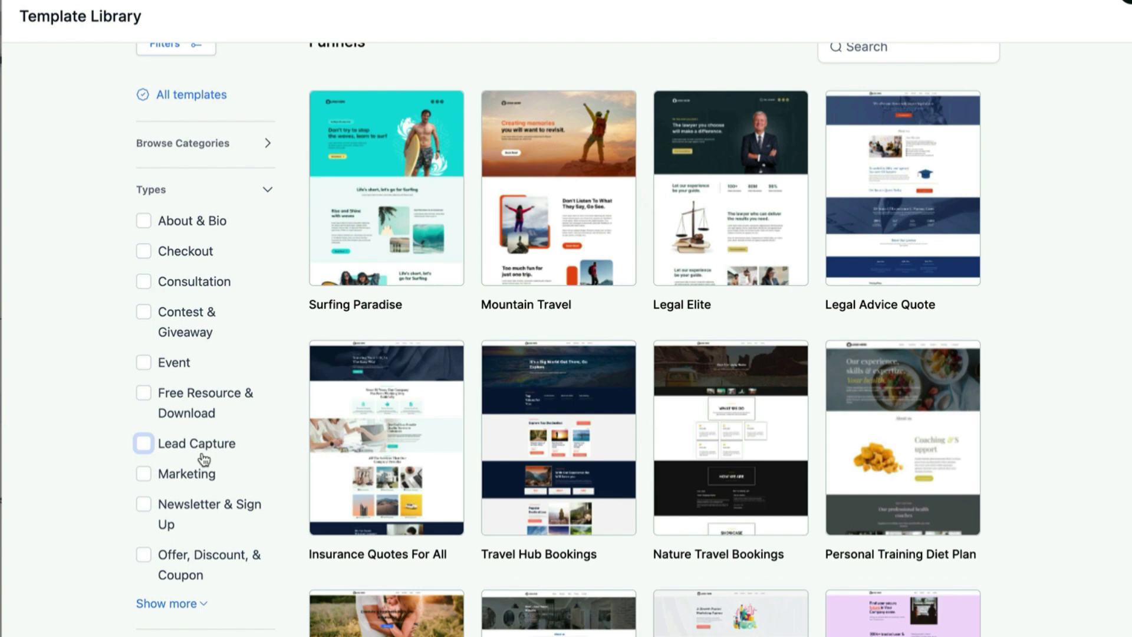
{"action": "scroll", "coordinate": [206, 462], "scroll_direction": "down", "scroll_amount": 6}
{"action": "scroll", "coordinate": [209, 465], "scroll_direction": "up", "scroll_amount": 6}
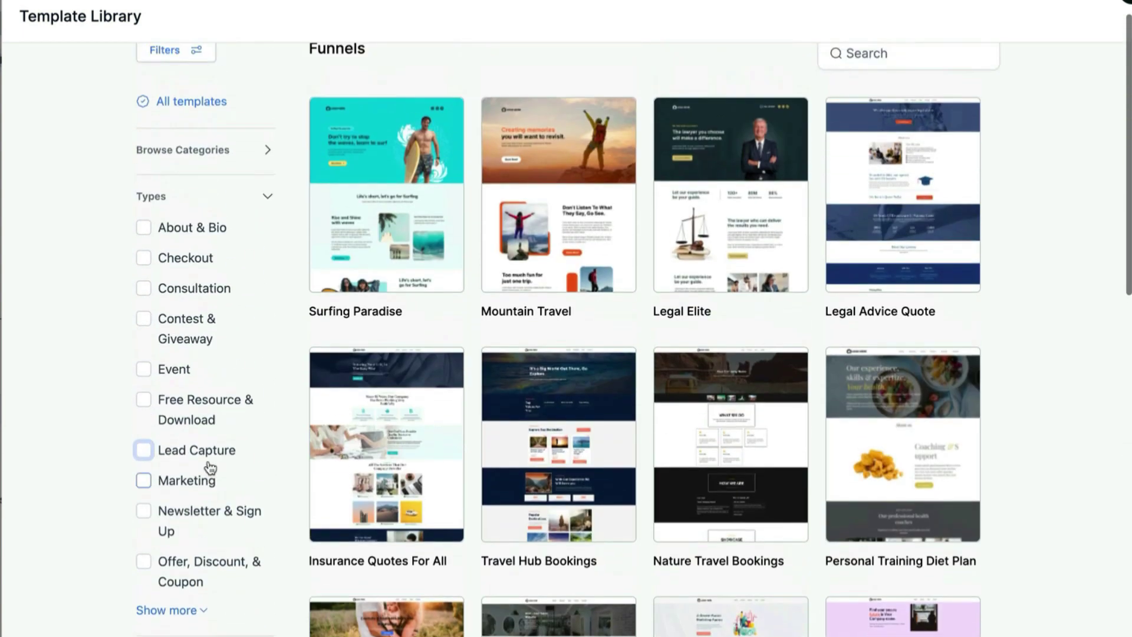
{"action": "scroll", "coordinate": [210, 468], "scroll_direction": "up", "scroll_amount": 1}
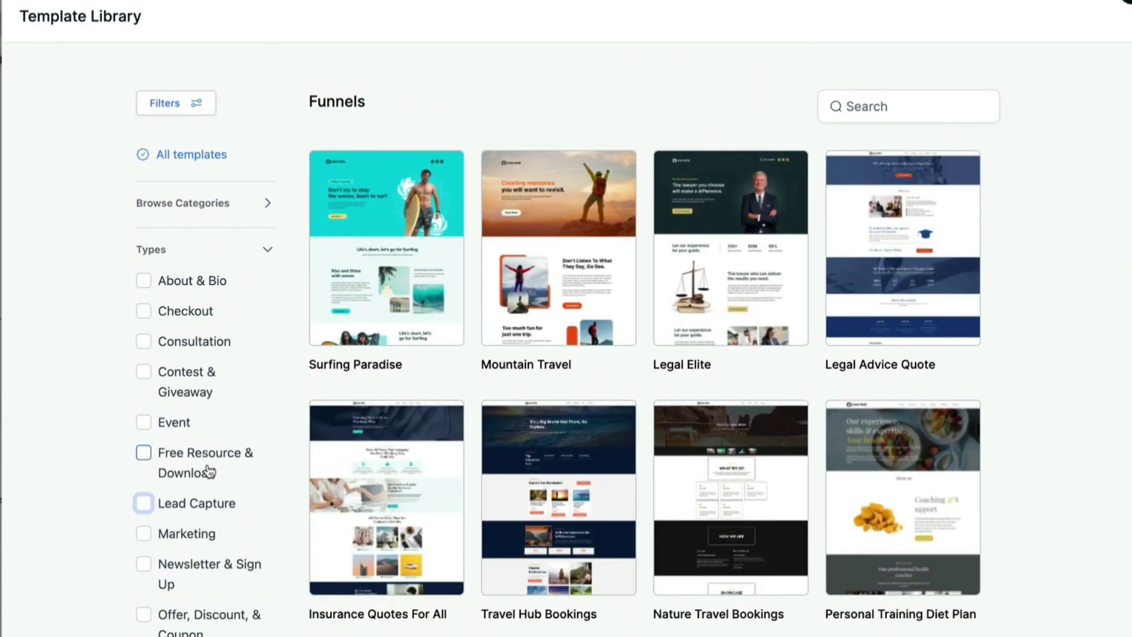
{"action": "left_click", "coordinate": [202, 501]}
{"action": "mouse_move", "coordinate": [419, 339]}
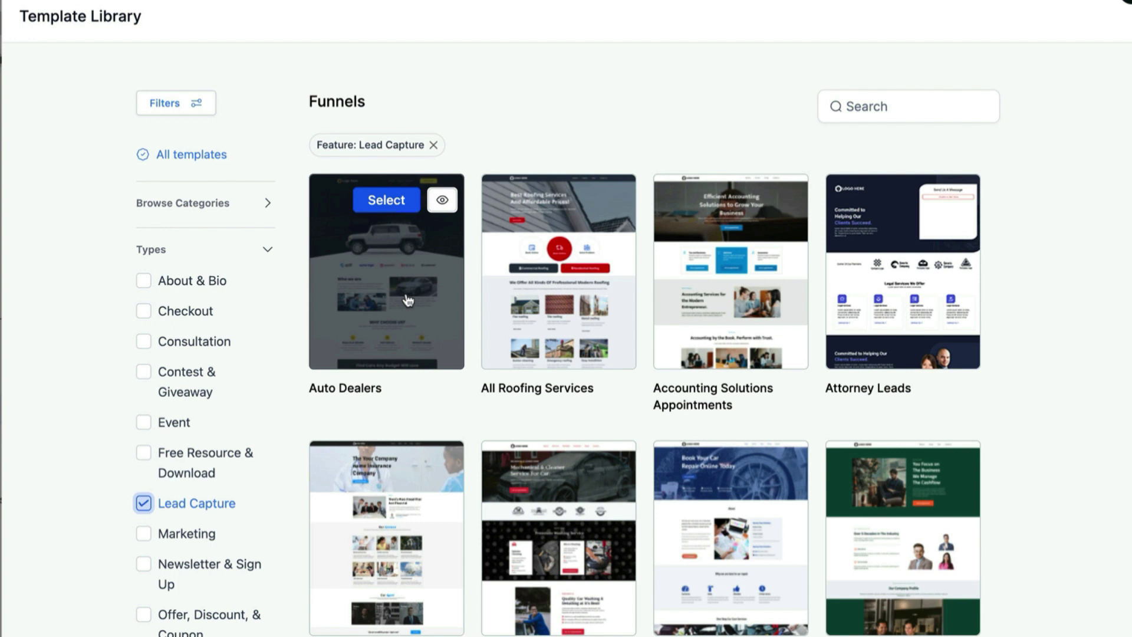
Step: Preview the Auto Dealers template and scroll through its landing page to the FAQ and back
{"action": "left_click", "coordinate": [441, 201]}
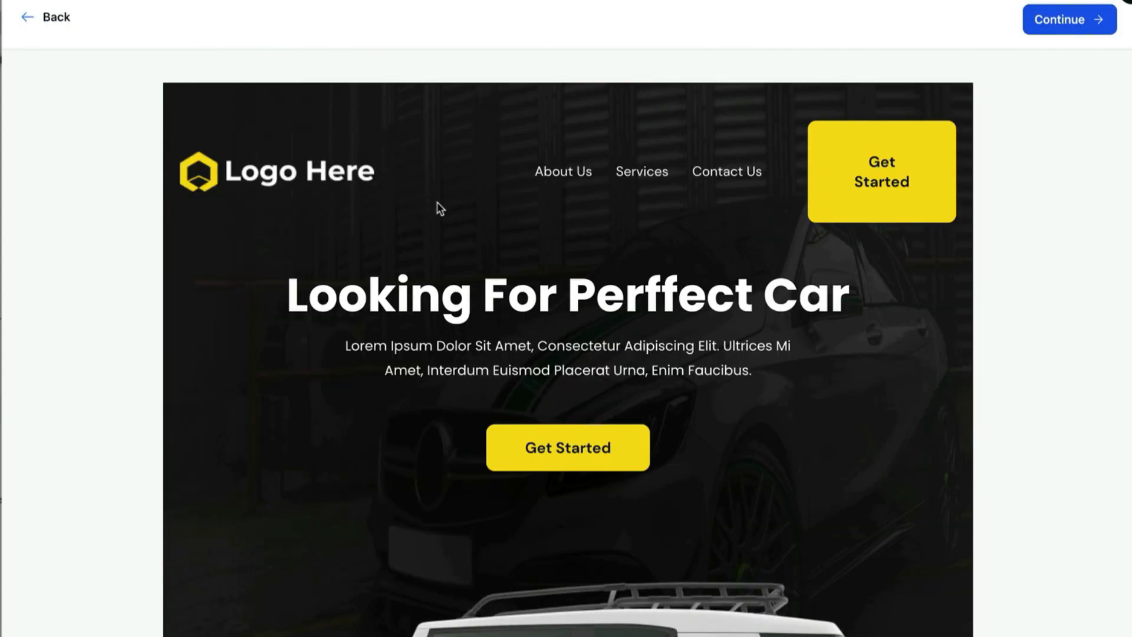
{"action": "scroll", "coordinate": [437, 202], "scroll_direction": "down", "scroll_amount": 8}
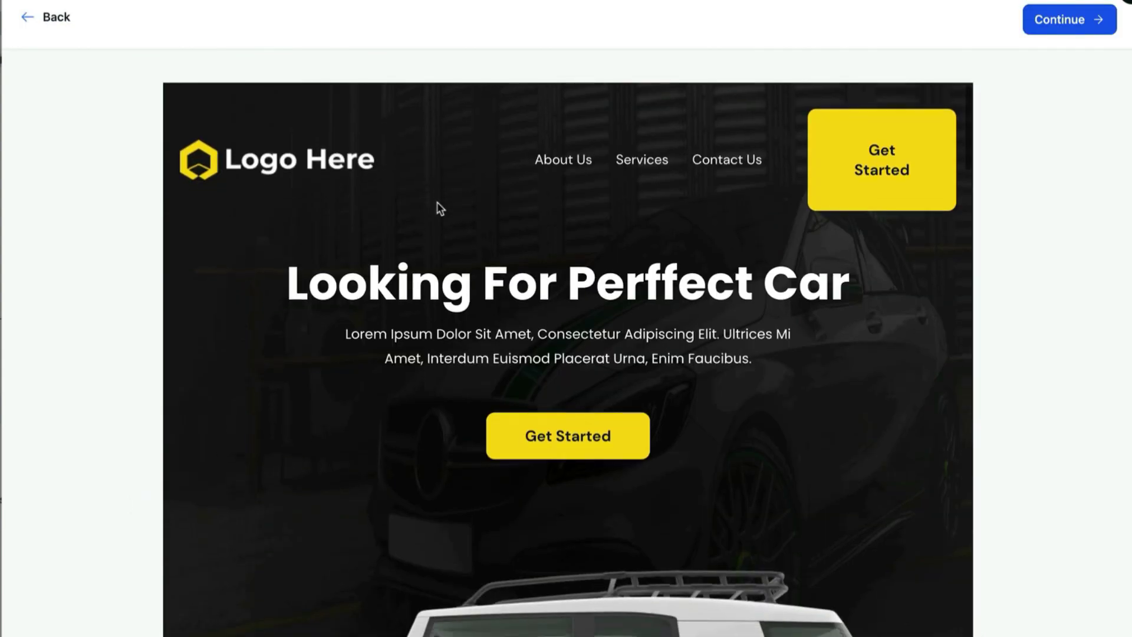
{"action": "scroll", "coordinate": [437, 201], "scroll_direction": "down", "scroll_amount": 2}
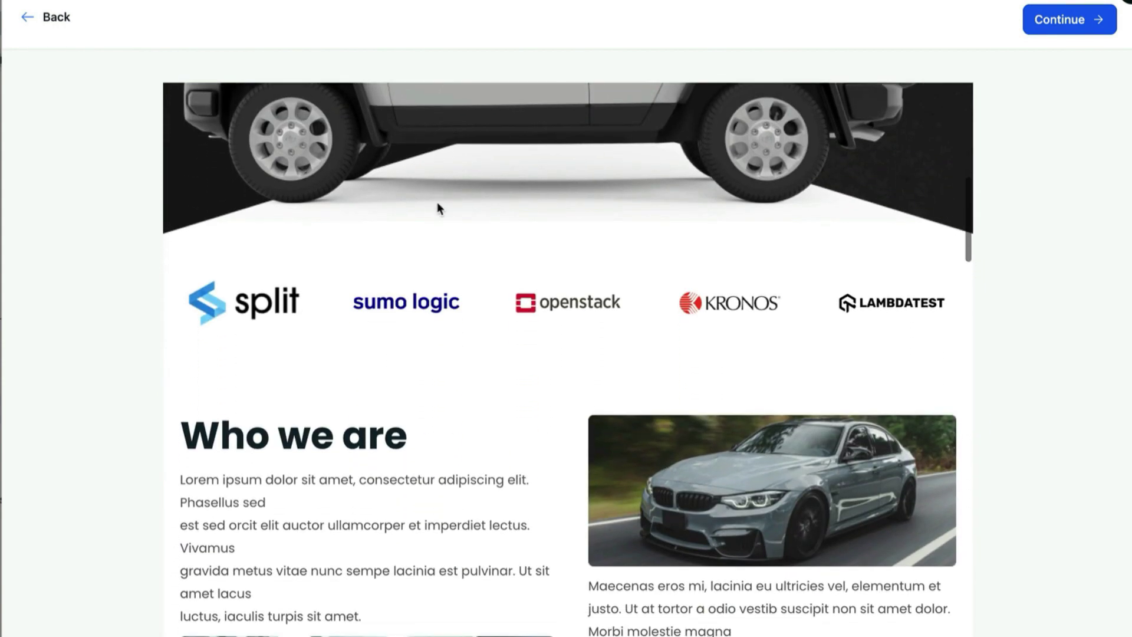
{"action": "scroll", "coordinate": [437, 202], "scroll_direction": "up", "scroll_amount": 8}
{"action": "scroll", "coordinate": [436, 202], "scroll_direction": "down", "scroll_amount": 1}
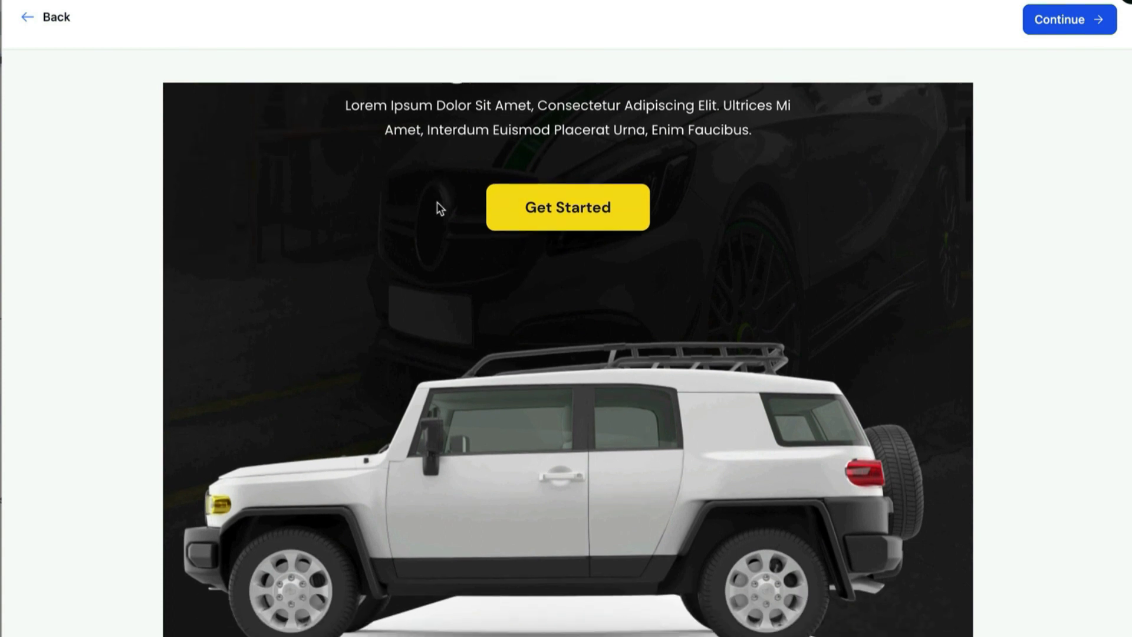
{"action": "scroll", "coordinate": [437, 202], "scroll_direction": "up", "scroll_amount": 4}
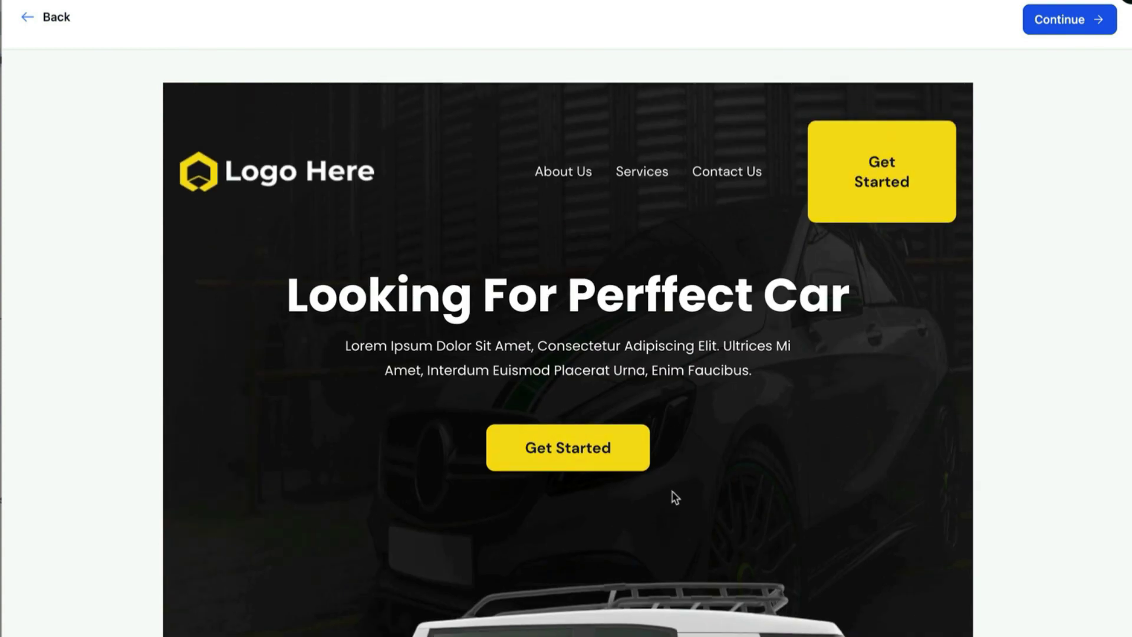
{"action": "scroll", "coordinate": [672, 496], "scroll_direction": "down", "scroll_amount": 10}
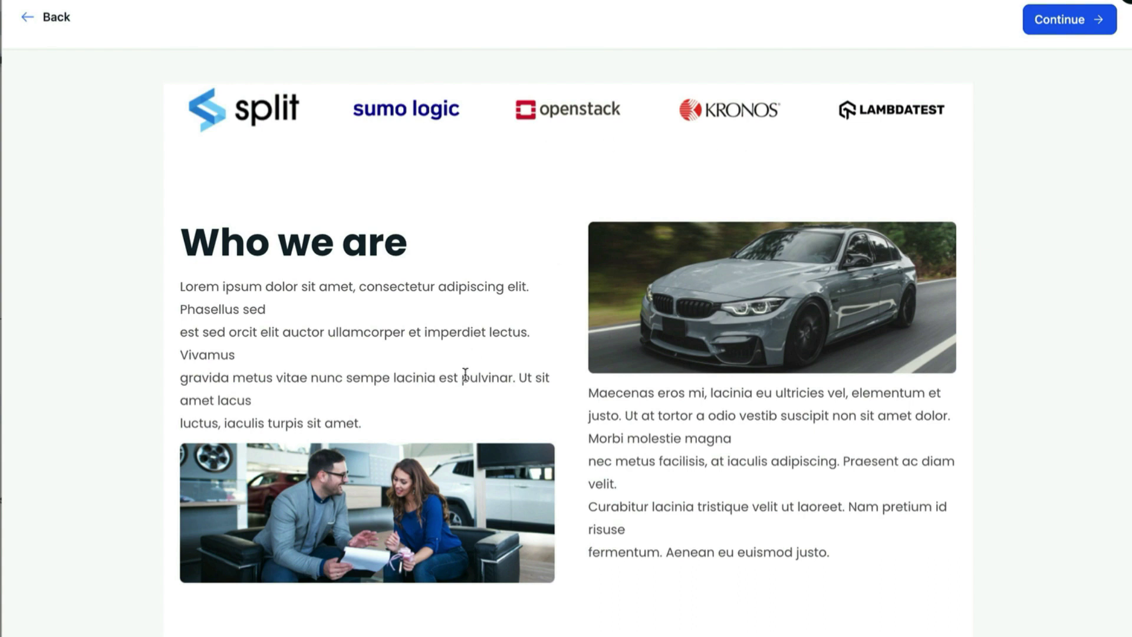
{"action": "scroll", "coordinate": [465, 375], "scroll_direction": "down", "scroll_amount": 2}
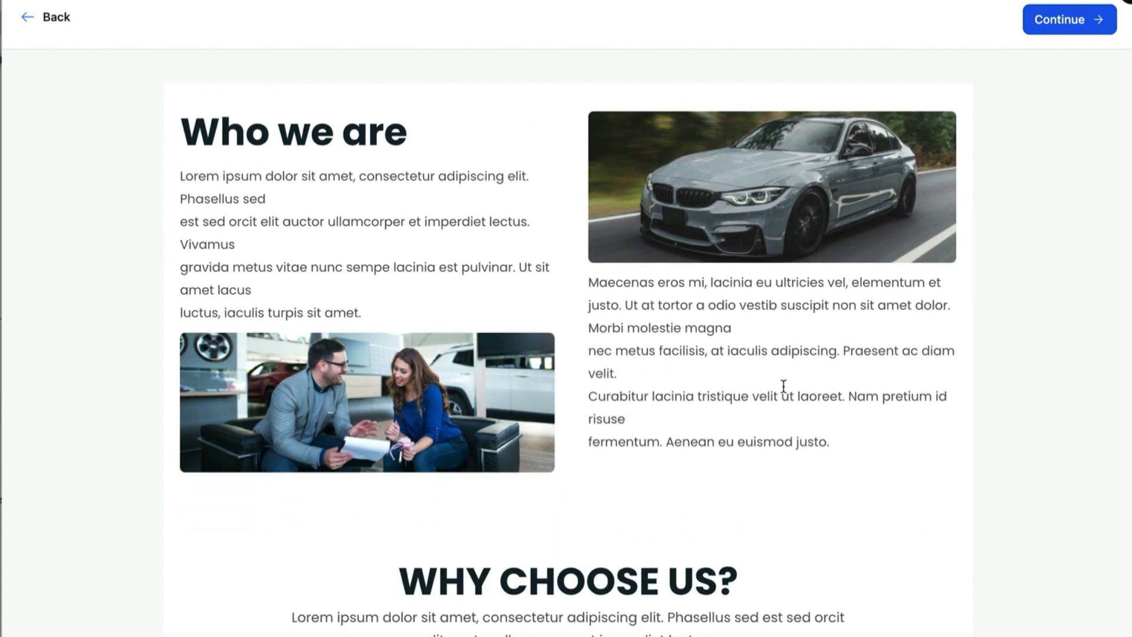
{"action": "scroll", "coordinate": [783, 386], "scroll_direction": "down", "scroll_amount": 9}
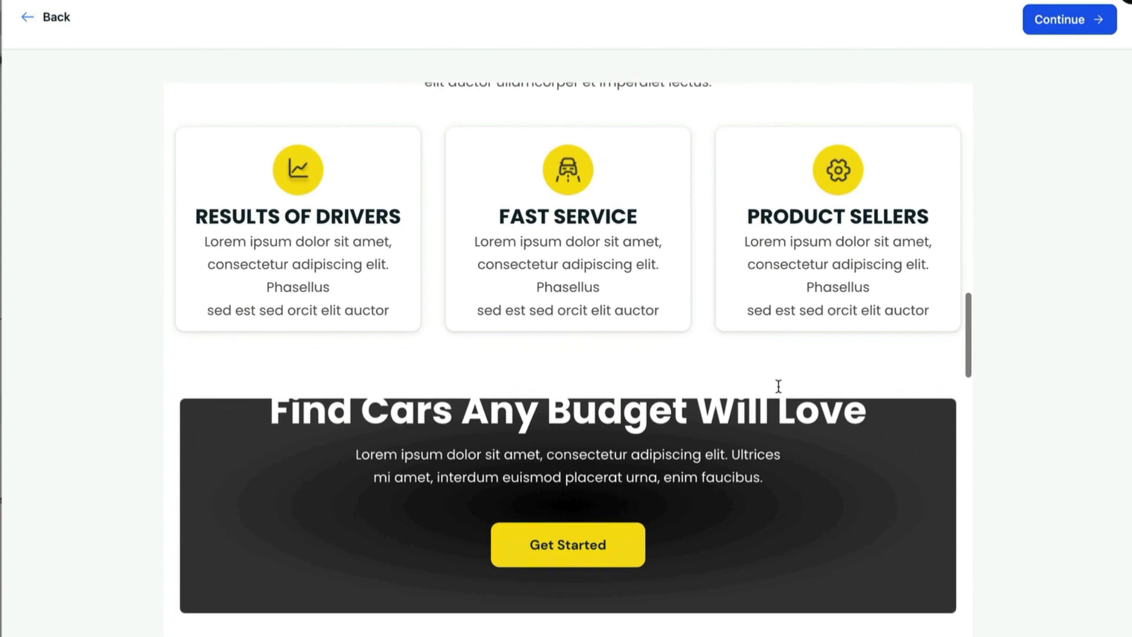
{"action": "scroll", "coordinate": [778, 386], "scroll_direction": "down", "scroll_amount": 7}
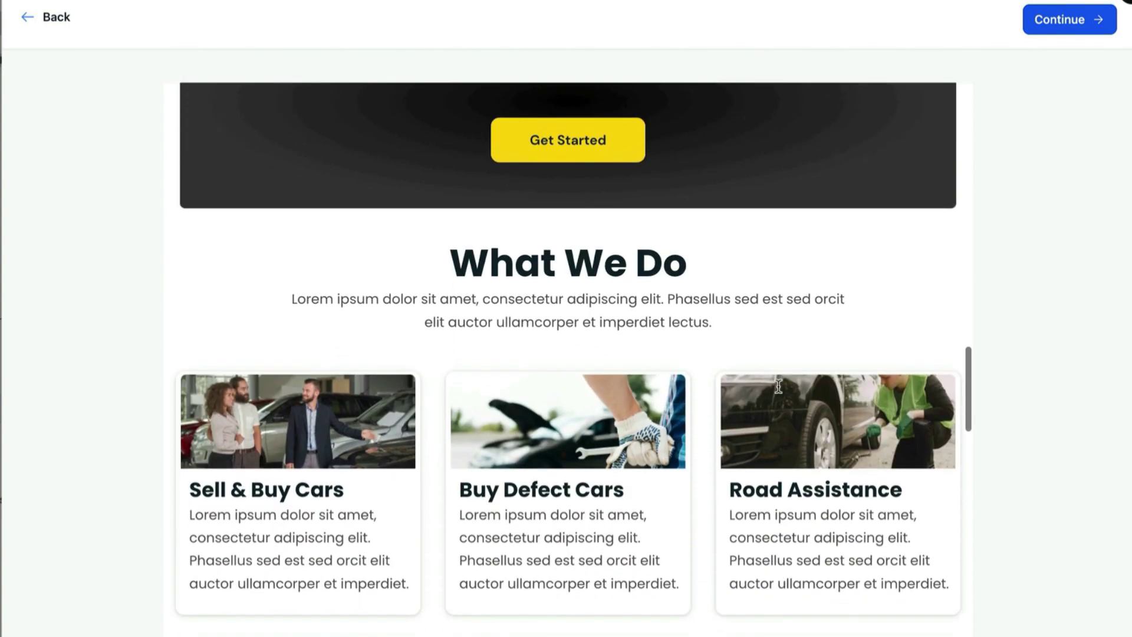
{"action": "scroll", "coordinate": [778, 386], "scroll_direction": "down", "scroll_amount": 9}
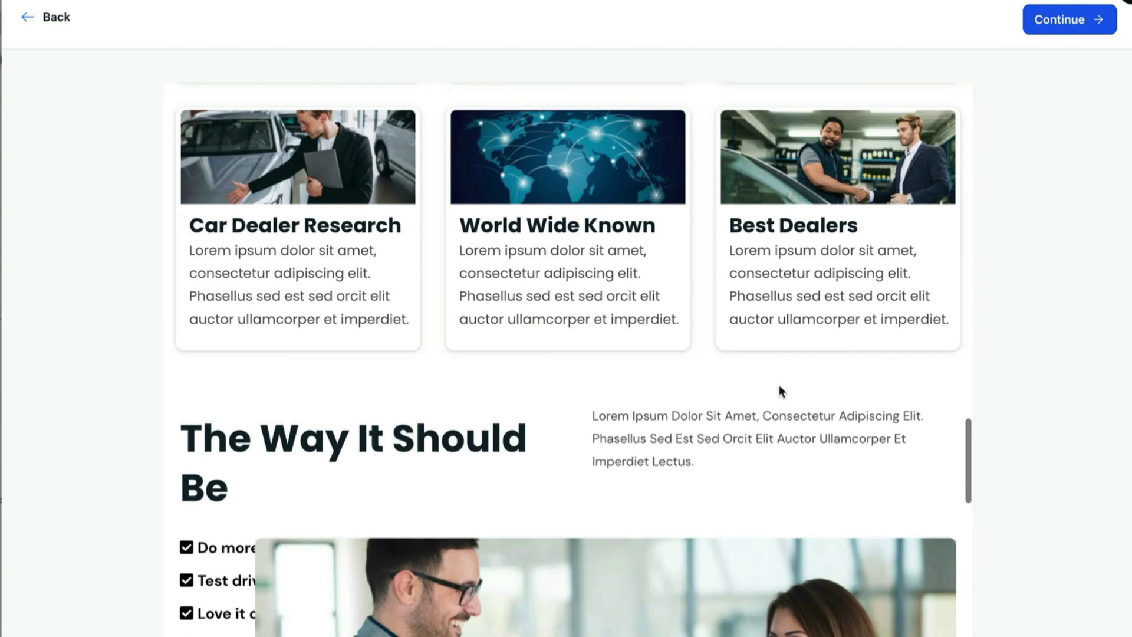
{"action": "scroll", "coordinate": [780, 390], "scroll_direction": "down", "scroll_amount": 8}
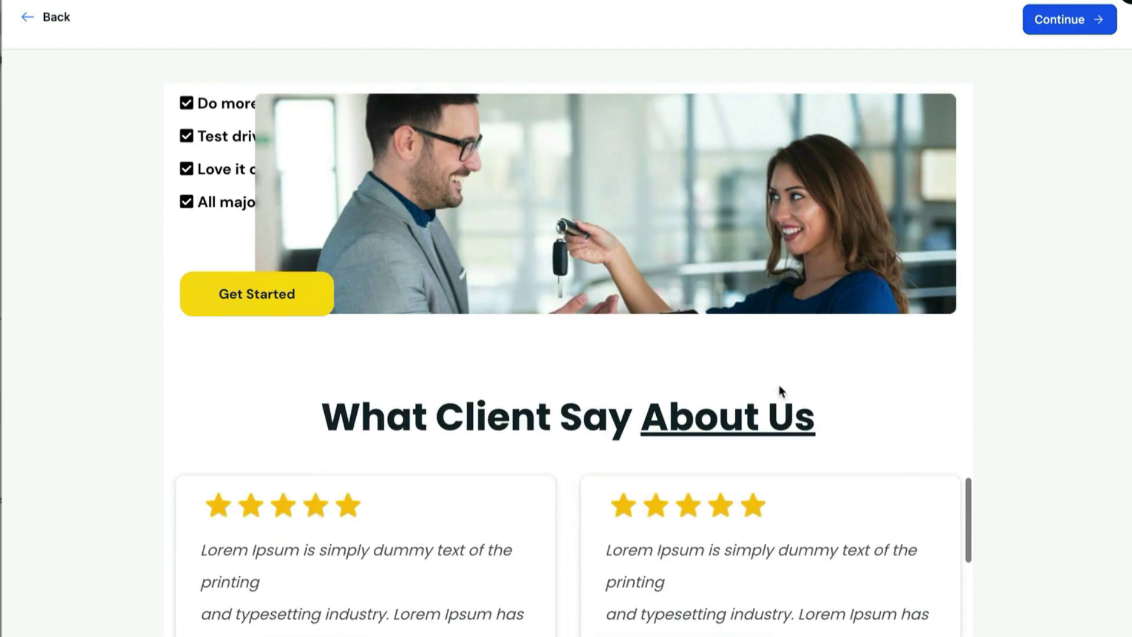
{"action": "scroll", "coordinate": [780, 391], "scroll_direction": "down", "scroll_amount": 5}
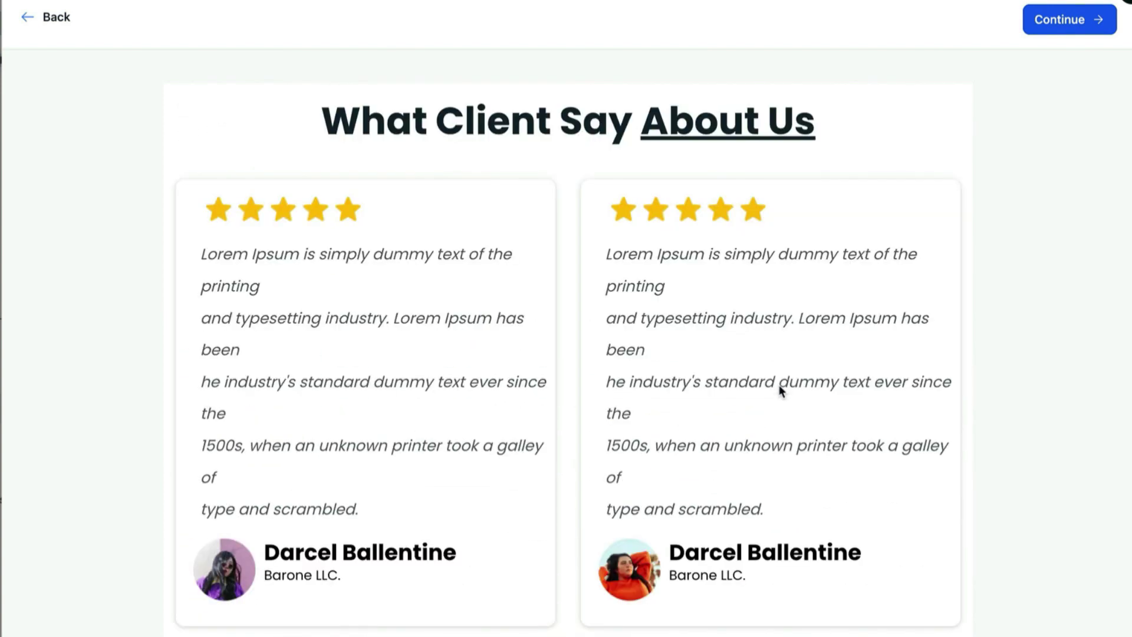
{"action": "scroll", "coordinate": [780, 390], "scroll_direction": "down", "scroll_amount": 8}
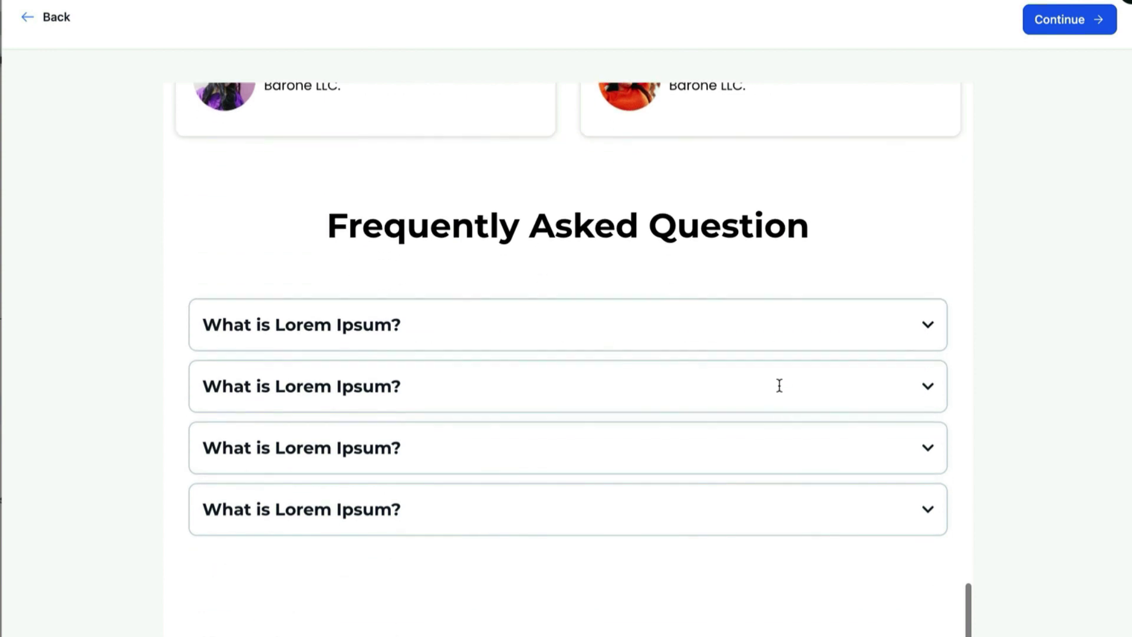
{"action": "scroll", "coordinate": [780, 385], "scroll_direction": "up", "scroll_amount": 20}
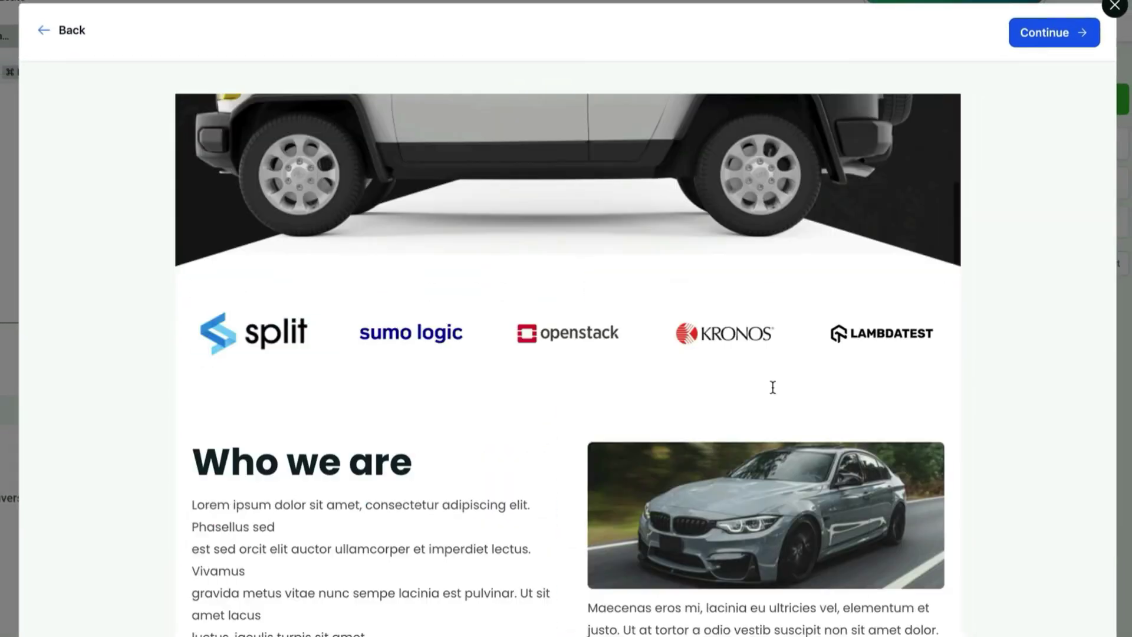
{"action": "scroll", "coordinate": [773, 387], "scroll_direction": "up", "scroll_amount": 8}
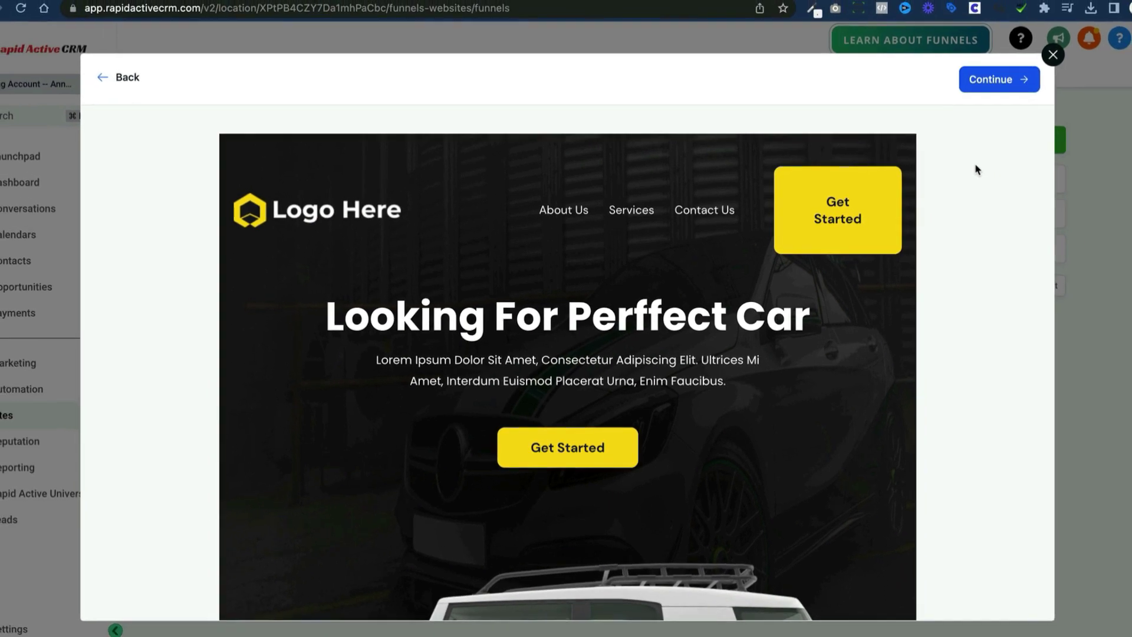
Step: Accept the image usage terms and import the Auto Dealers template as a new funnel
{"action": "left_click", "coordinate": [996, 79]}
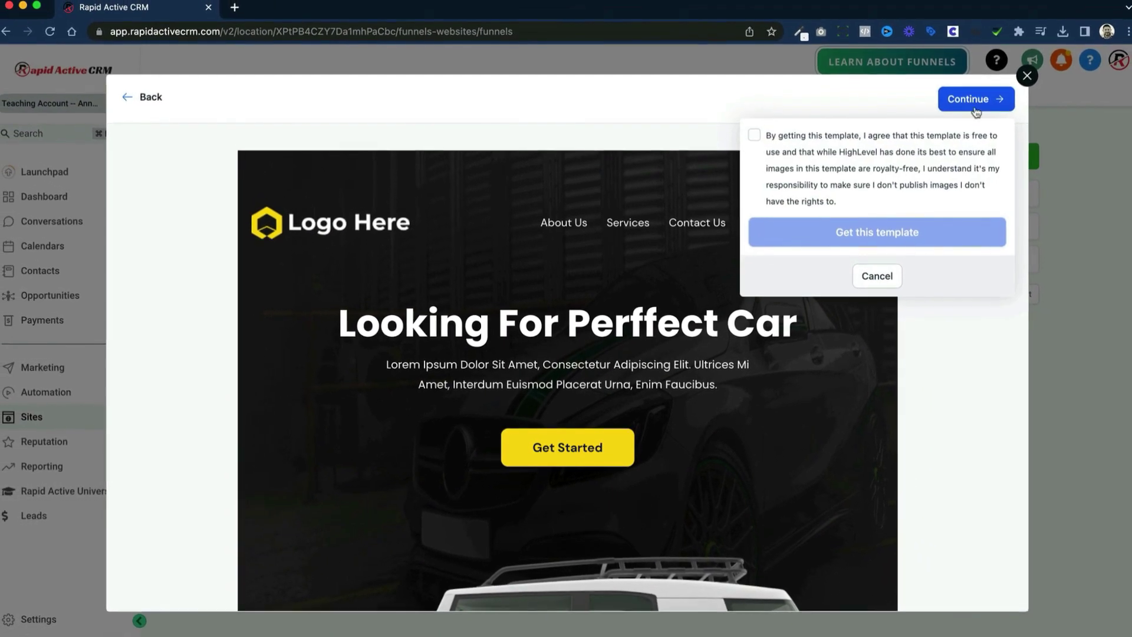
{"action": "left_click", "coordinate": [754, 135]}
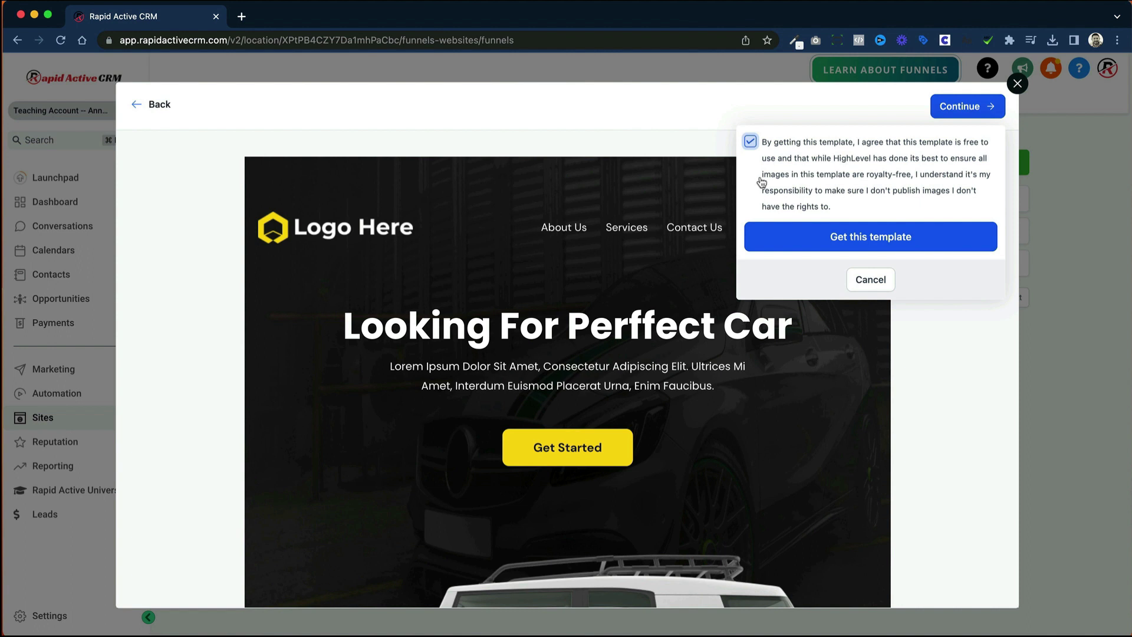
{"action": "left_click", "coordinate": [862, 244]}
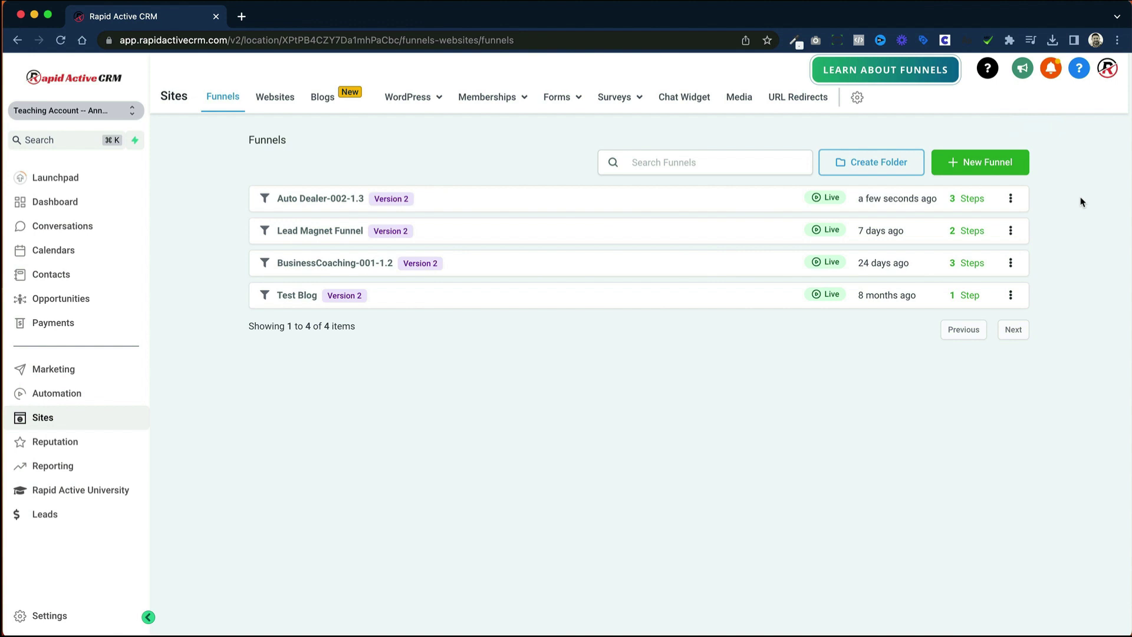
Step: Open the Auto Dealer-002-1.3 Landing Page for editing in a new tab
{"action": "left_click", "coordinate": [306, 199]}
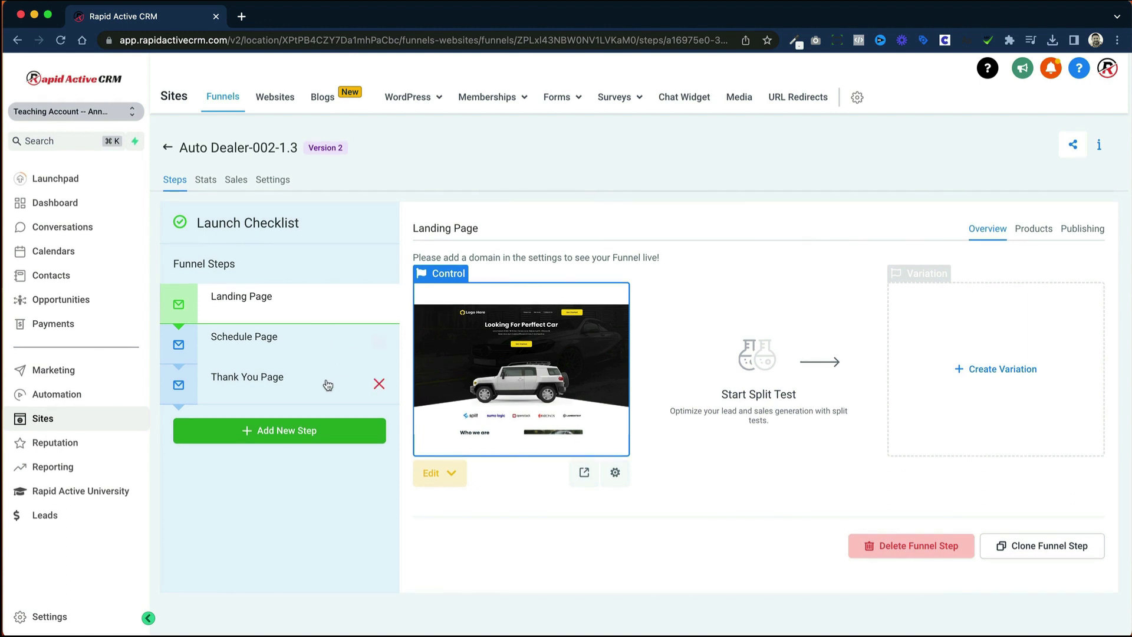
{"action": "left_click", "coordinate": [462, 482]}
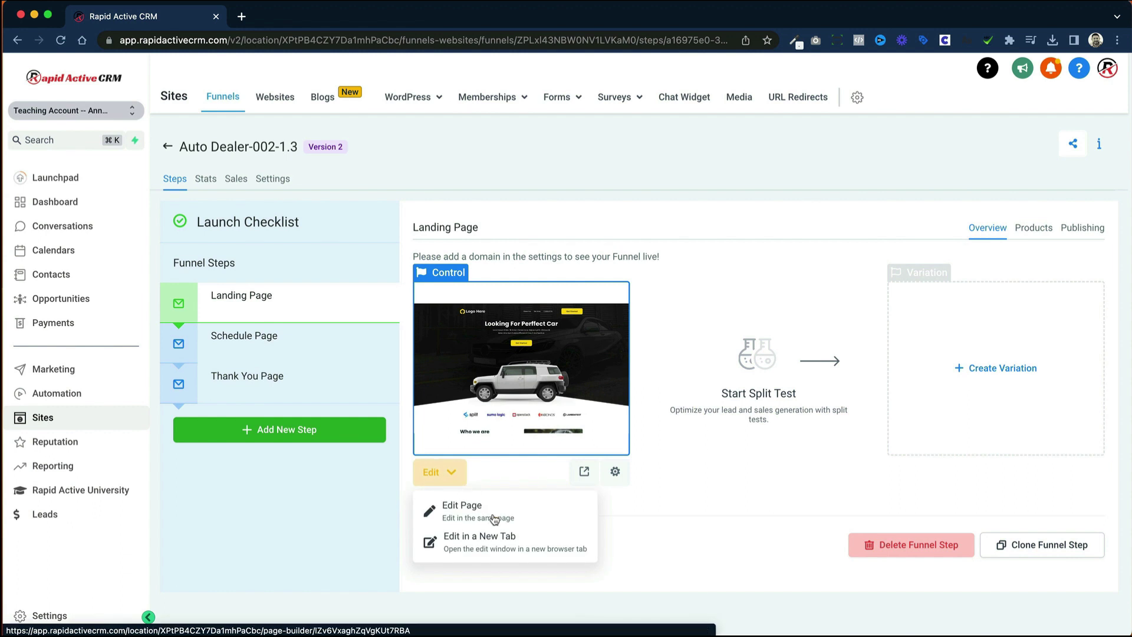
{"action": "left_click", "coordinate": [501, 534]}
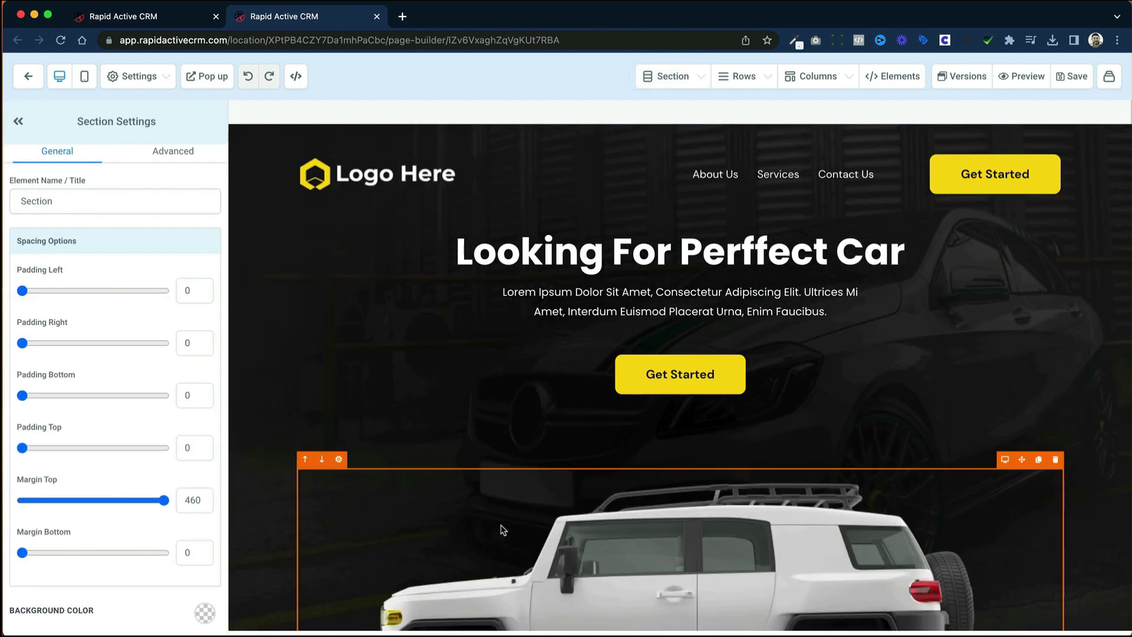
{"action": "scroll", "coordinate": [502, 529], "scroll_direction": "down", "scroll_amount": 6}
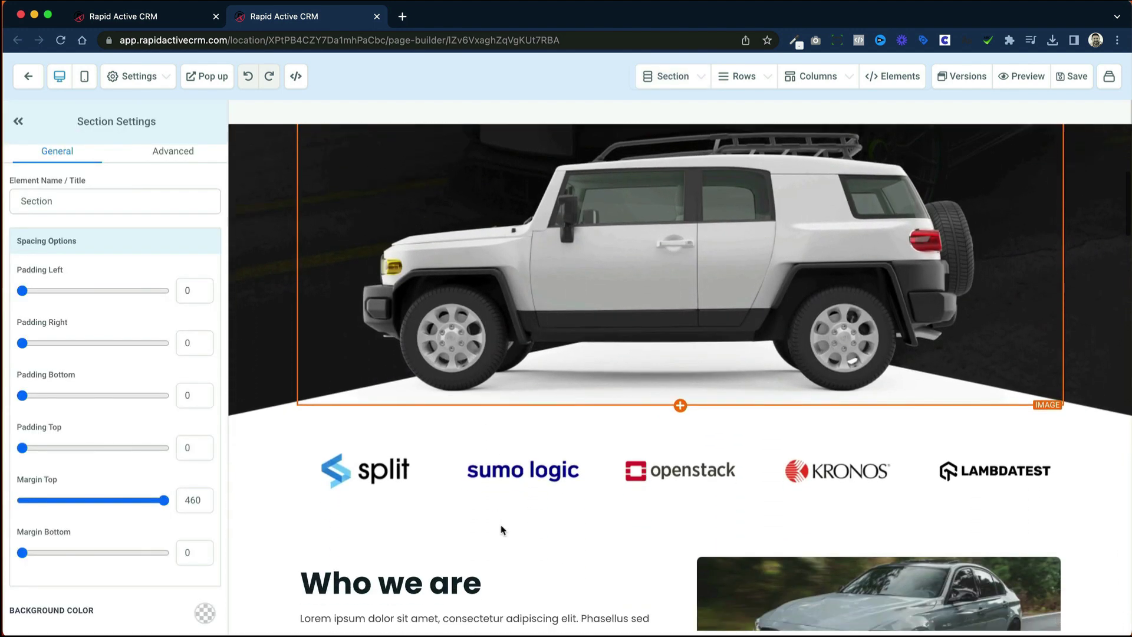
{"action": "scroll", "coordinate": [503, 529], "scroll_direction": "down", "scroll_amount": 1}
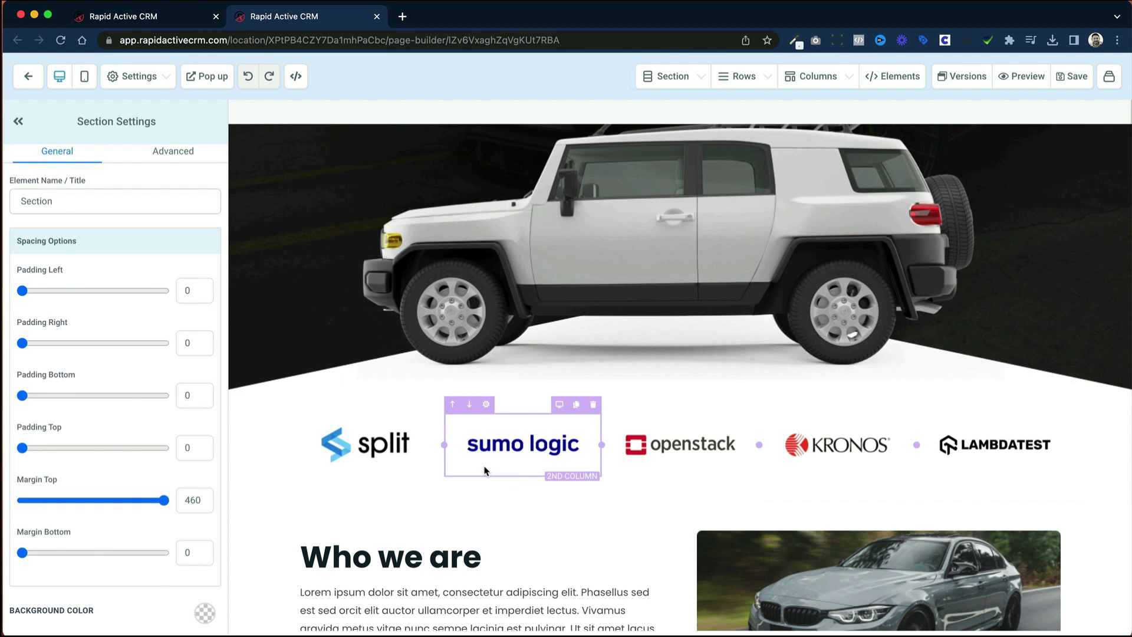
{"action": "scroll", "coordinate": [486, 470], "scroll_direction": "down", "scroll_amount": 3}
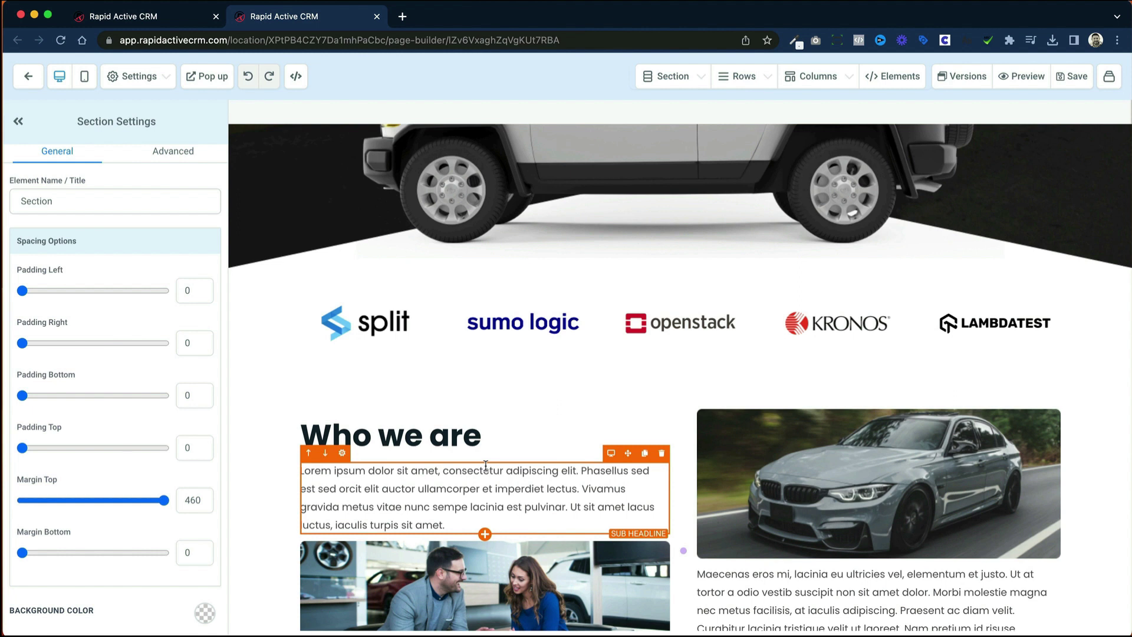
{"action": "scroll", "coordinate": [485, 465], "scroll_direction": "down", "scroll_amount": 1}
{"action": "scroll", "coordinate": [485, 465], "scroll_direction": "up", "scroll_amount": 2}
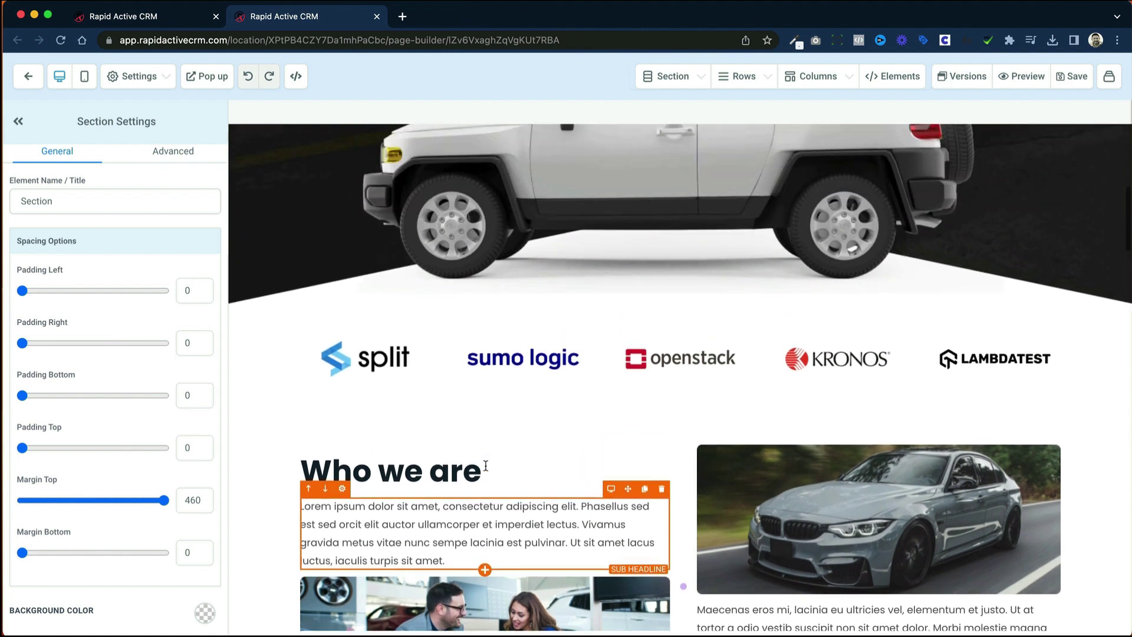
{"action": "scroll", "coordinate": [485, 465], "scroll_direction": "up", "scroll_amount": 5}
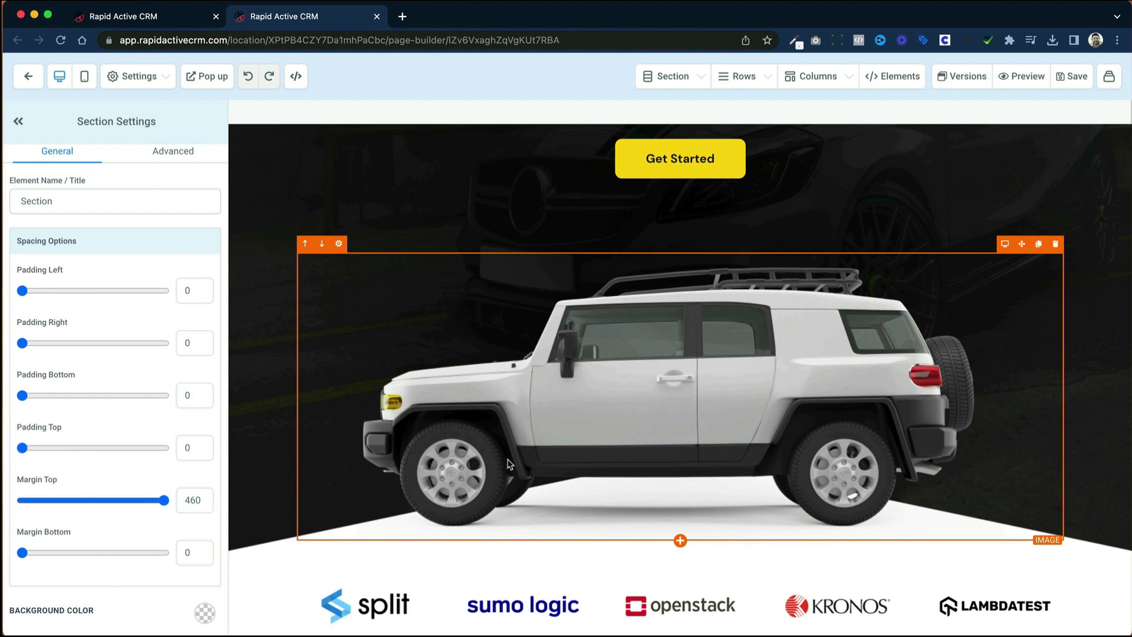
{"action": "scroll", "coordinate": [509, 464], "scroll_direction": "down", "scroll_amount": 5}
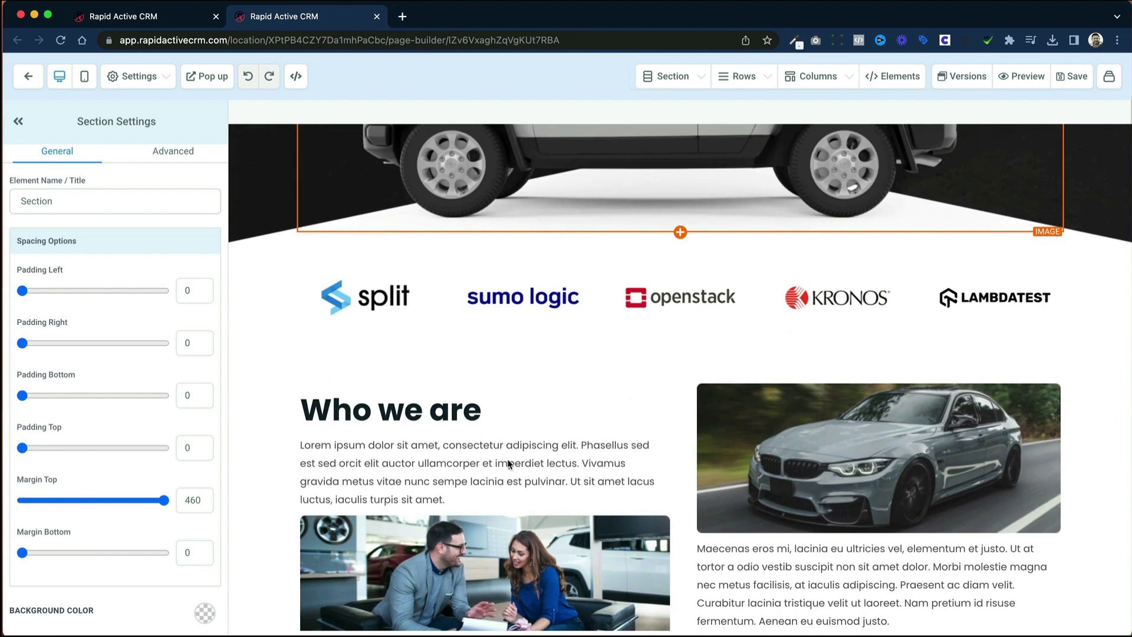
{"action": "scroll", "coordinate": [509, 464], "scroll_direction": "down", "scroll_amount": 3}
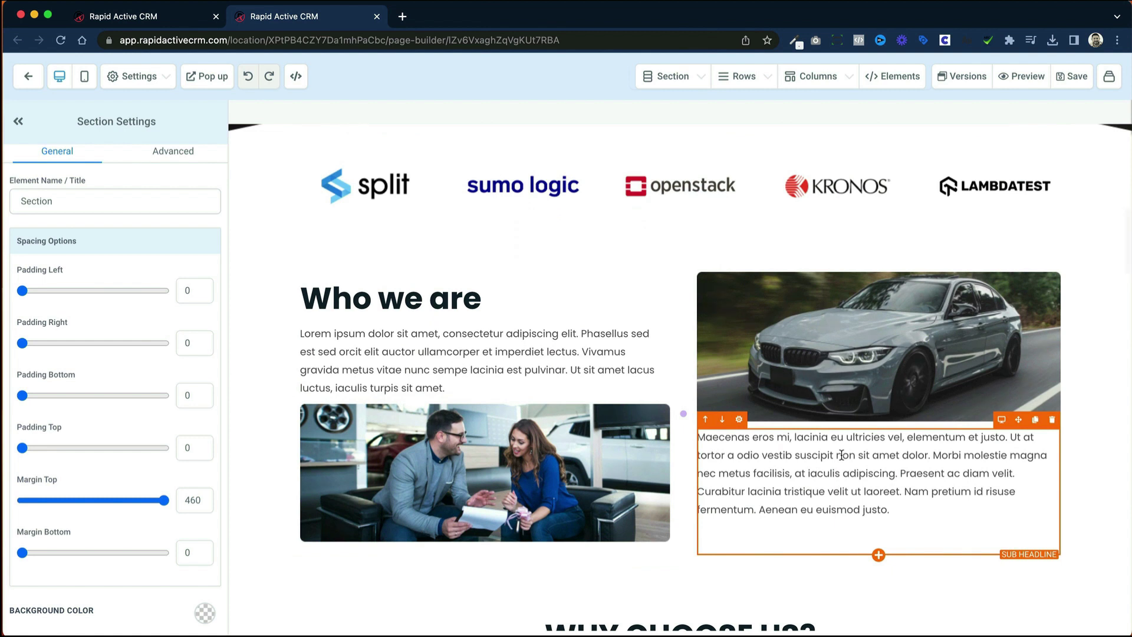
{"action": "scroll", "coordinate": [841, 455], "scroll_direction": "down", "scroll_amount": 3}
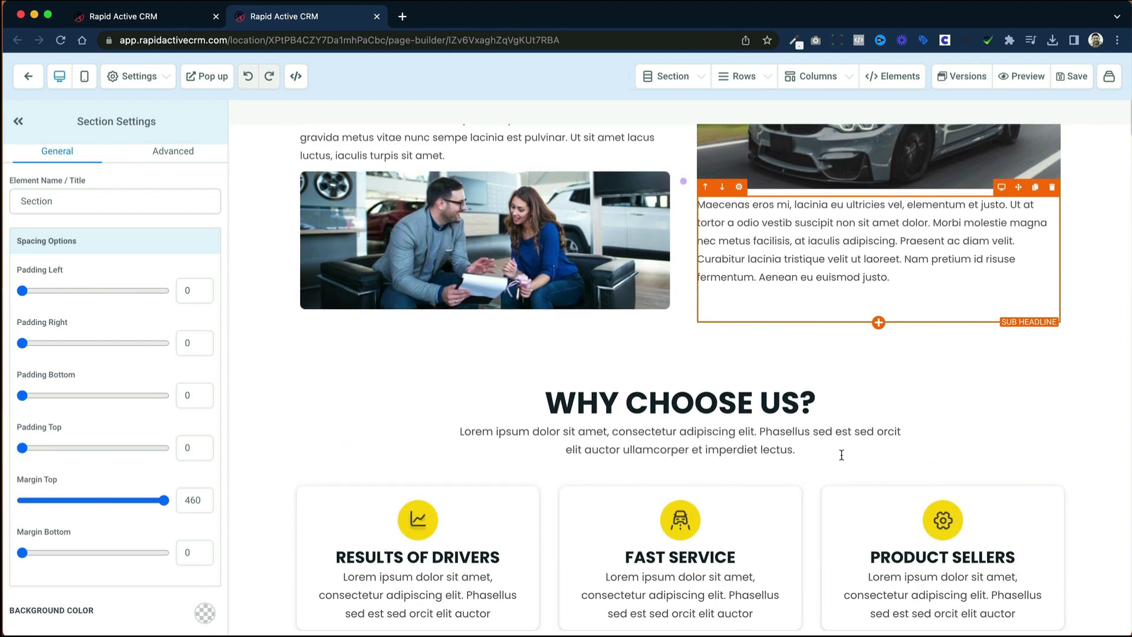
{"action": "scroll", "coordinate": [842, 455], "scroll_direction": "down", "scroll_amount": 4}
{"action": "scroll", "coordinate": [841, 455], "scroll_direction": "up", "scroll_amount": 7}
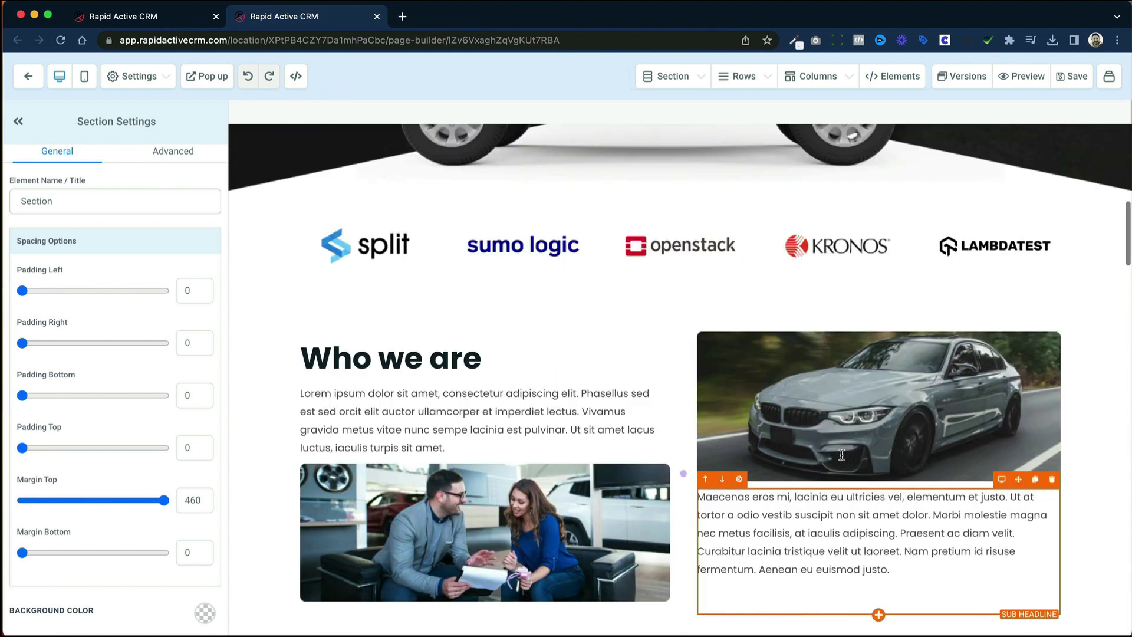
{"action": "scroll", "coordinate": [841, 454], "scroll_direction": "down", "scroll_amount": 8}
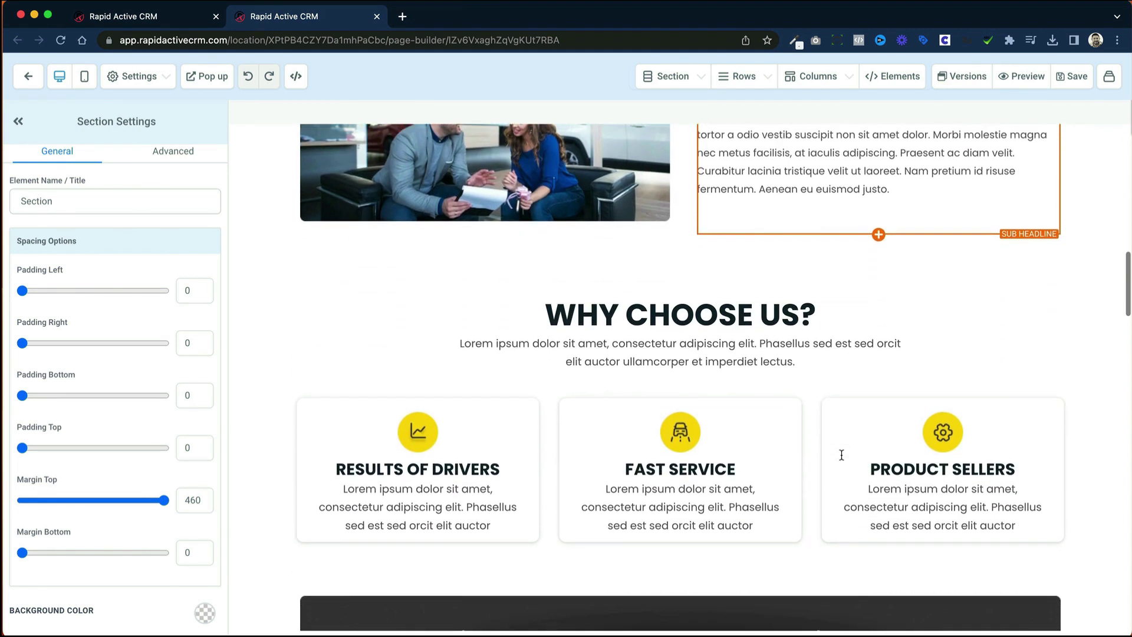
{"action": "scroll", "coordinate": [841, 455], "scroll_direction": "down", "scroll_amount": 4}
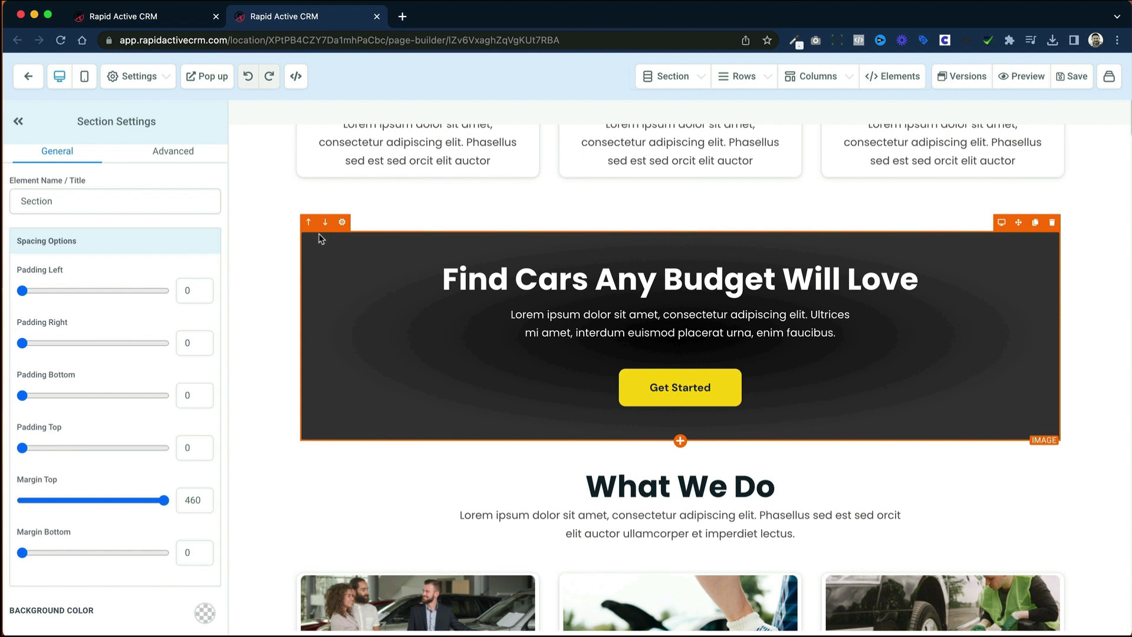
{"action": "scroll", "coordinate": [317, 237], "scroll_direction": "down", "scroll_amount": 5}
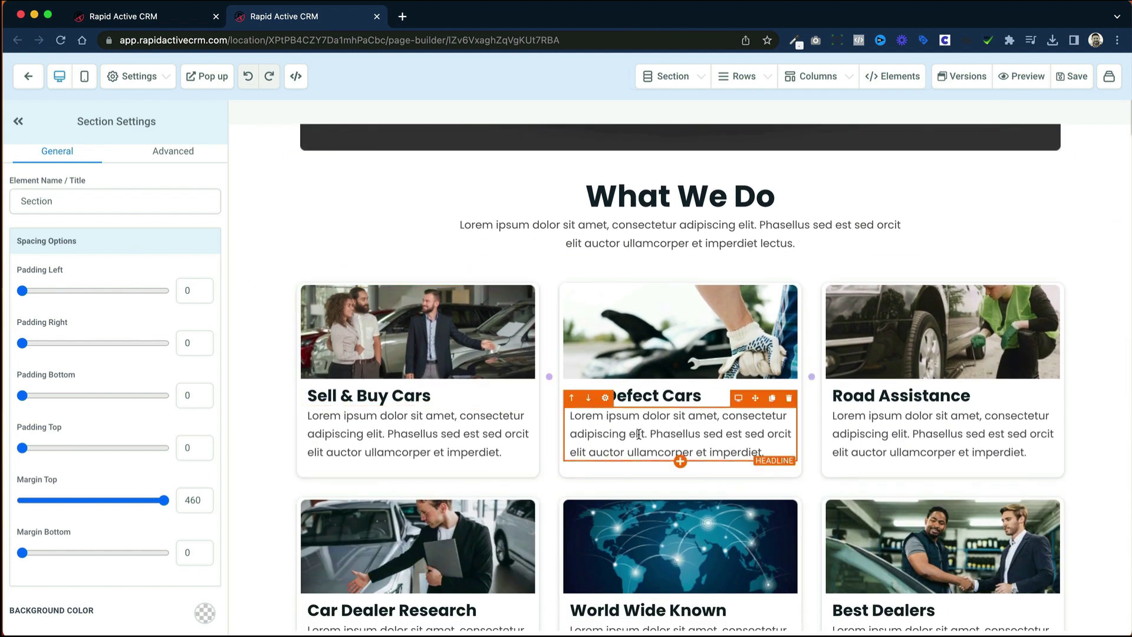
{"action": "scroll", "coordinate": [808, 344], "scroll_direction": "down", "scroll_amount": 7}
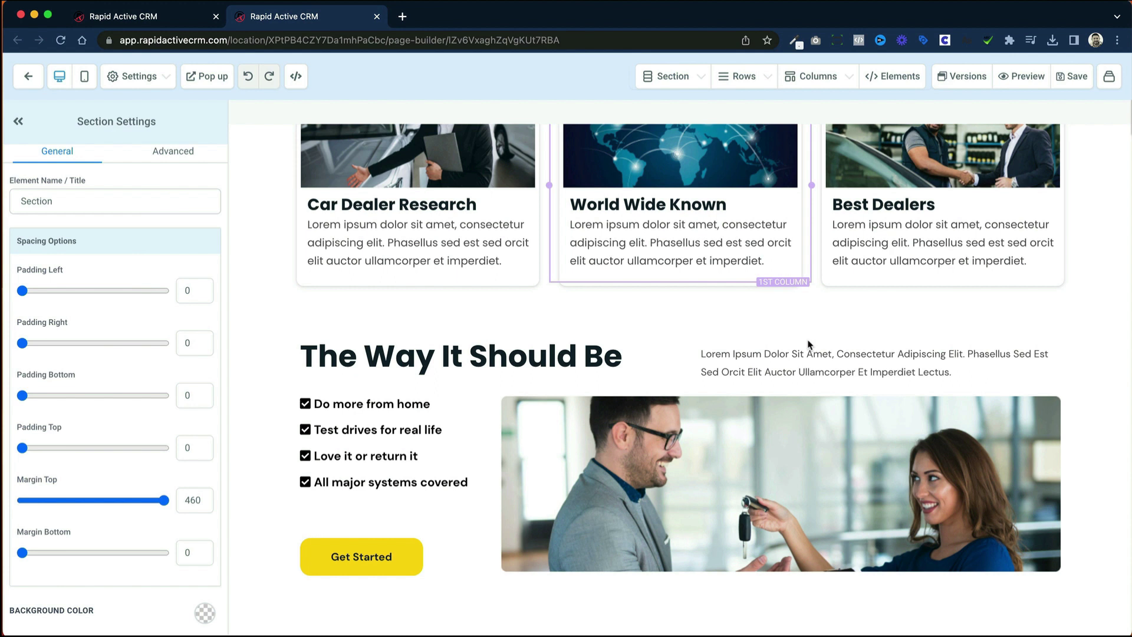
{"action": "scroll", "coordinate": [809, 344], "scroll_direction": "down", "scroll_amount": 10}
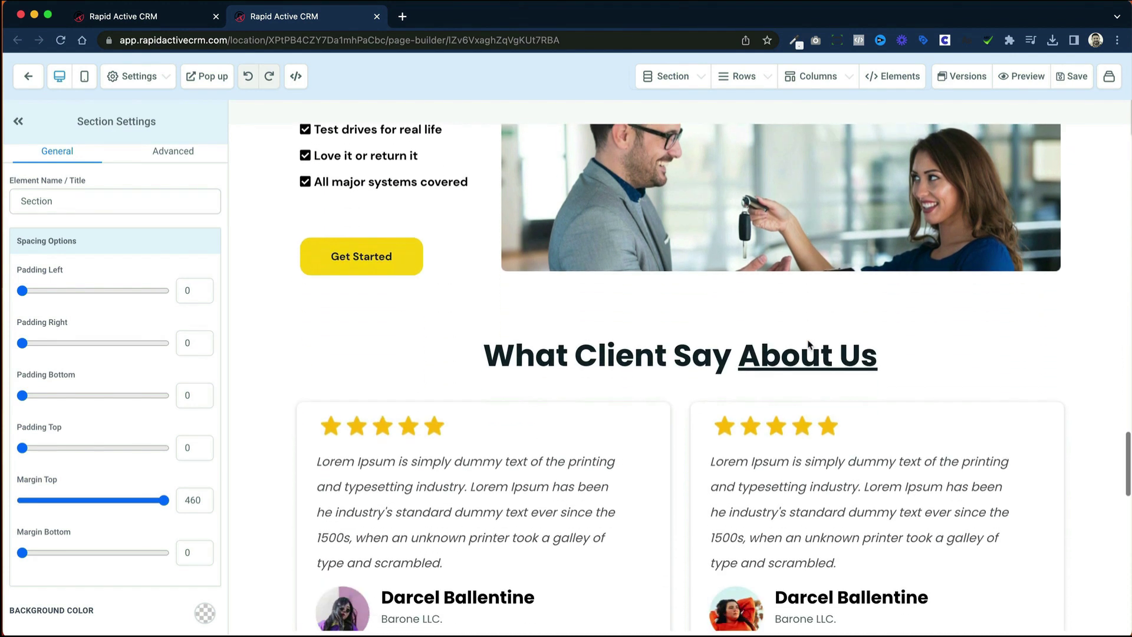
{"action": "scroll", "coordinate": [808, 344], "scroll_direction": "down", "scroll_amount": 4}
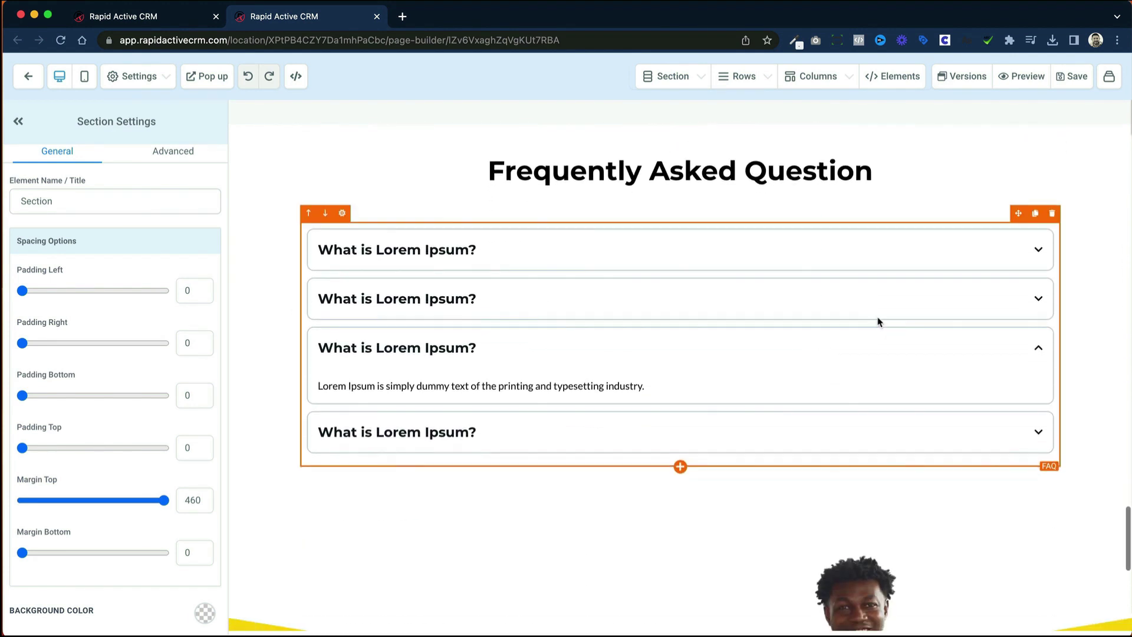
{"action": "scroll", "coordinate": [974, 285], "scroll_direction": "down", "scroll_amount": 7}
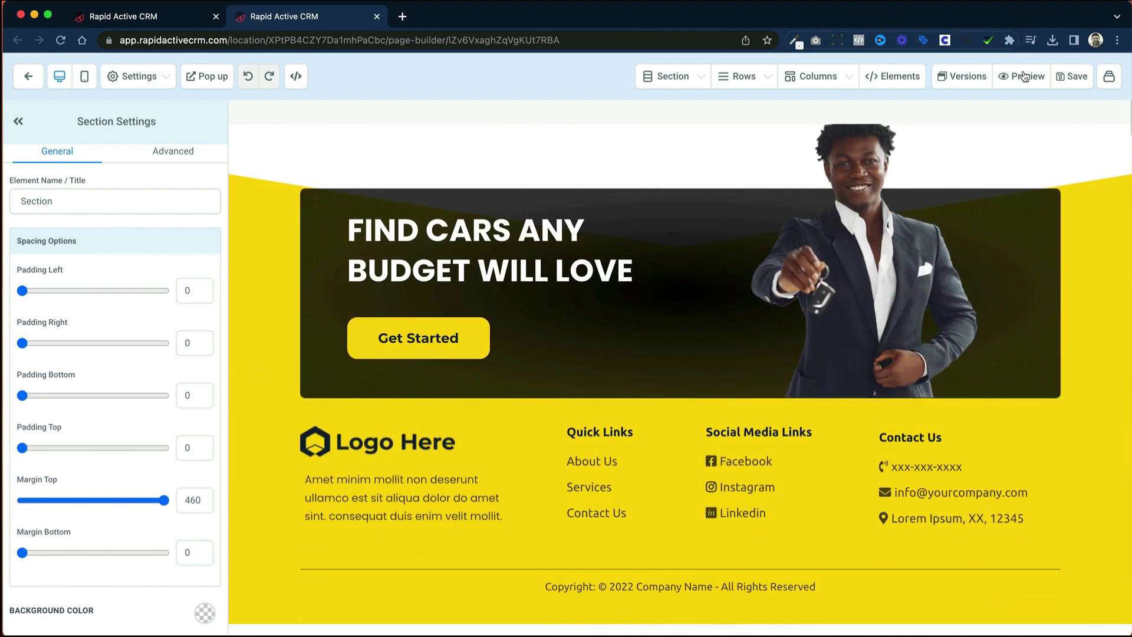
Step: Preview the car-dealer landing page live and scroll through it
{"action": "left_click", "coordinate": [1022, 76]}
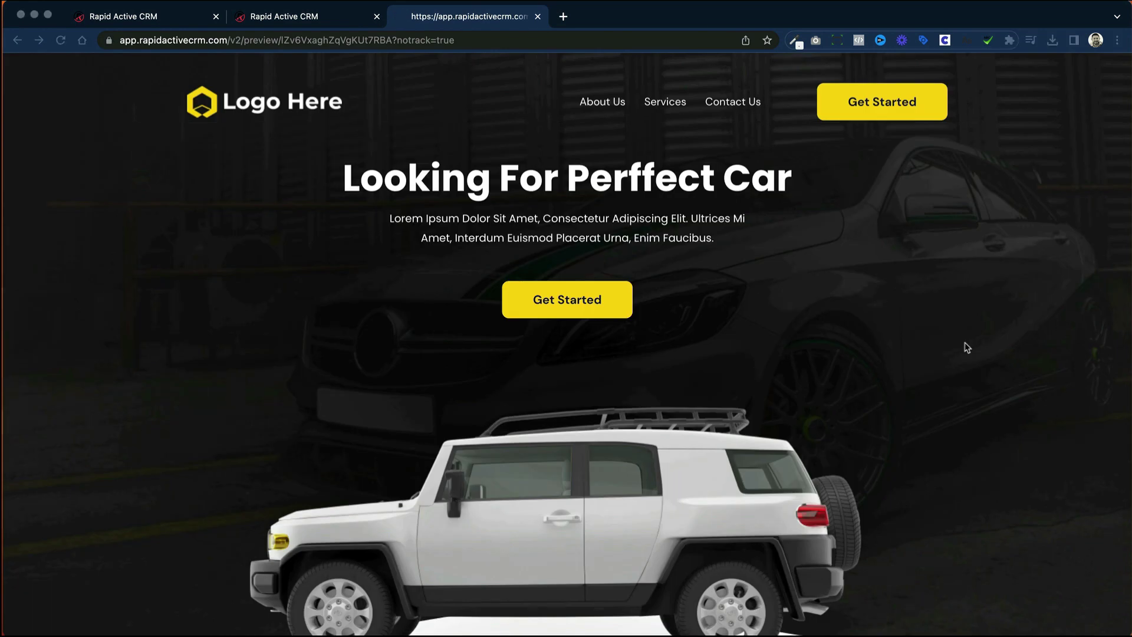
{"action": "scroll", "coordinate": [967, 348], "scroll_direction": "down", "scroll_amount": 6}
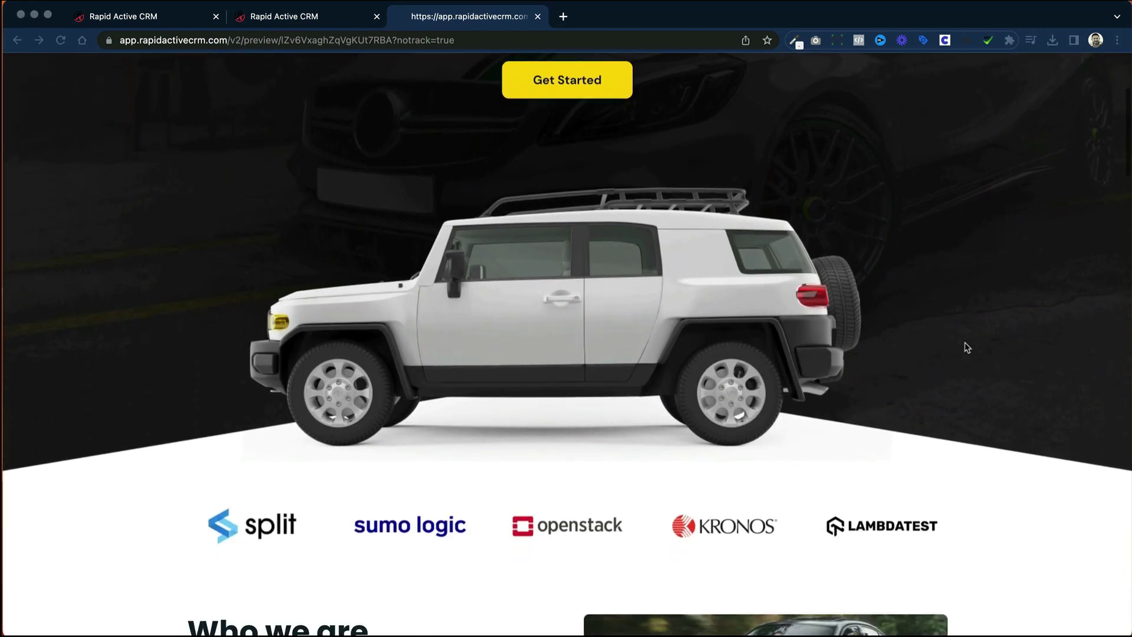
{"action": "scroll", "coordinate": [965, 347], "scroll_direction": "down", "scroll_amount": 6}
{"action": "scroll", "coordinate": [967, 348], "scroll_direction": "up", "scroll_amount": 12}
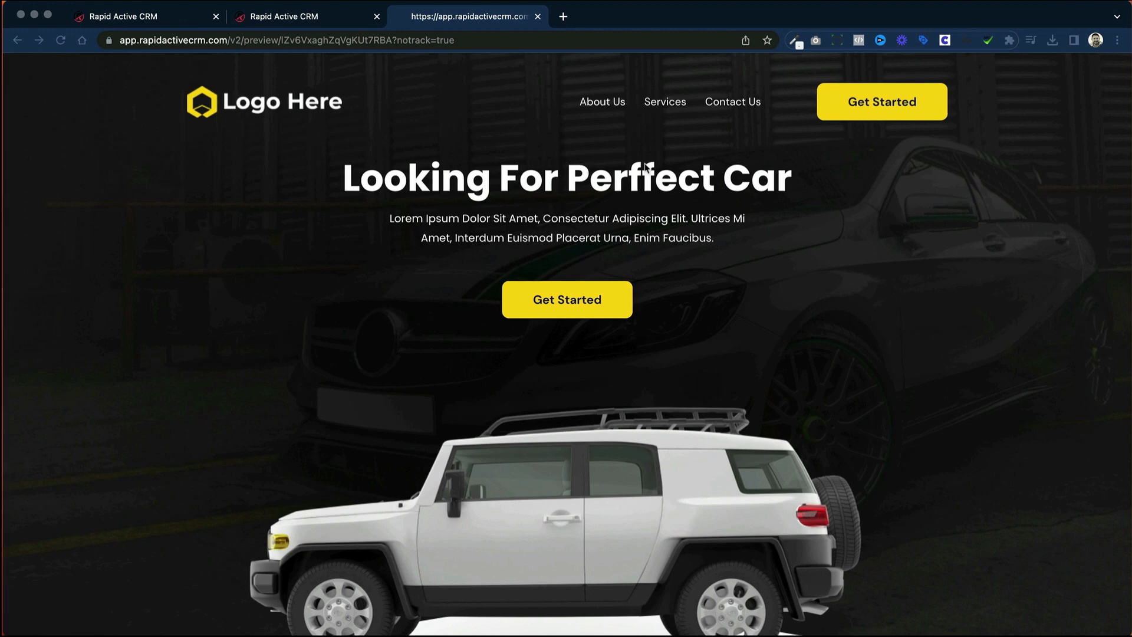
{"action": "scroll", "coordinate": [868, 279], "scroll_direction": "down", "scroll_amount": 1}
{"action": "scroll", "coordinate": [868, 278], "scroll_direction": "down", "scroll_amount": 20}
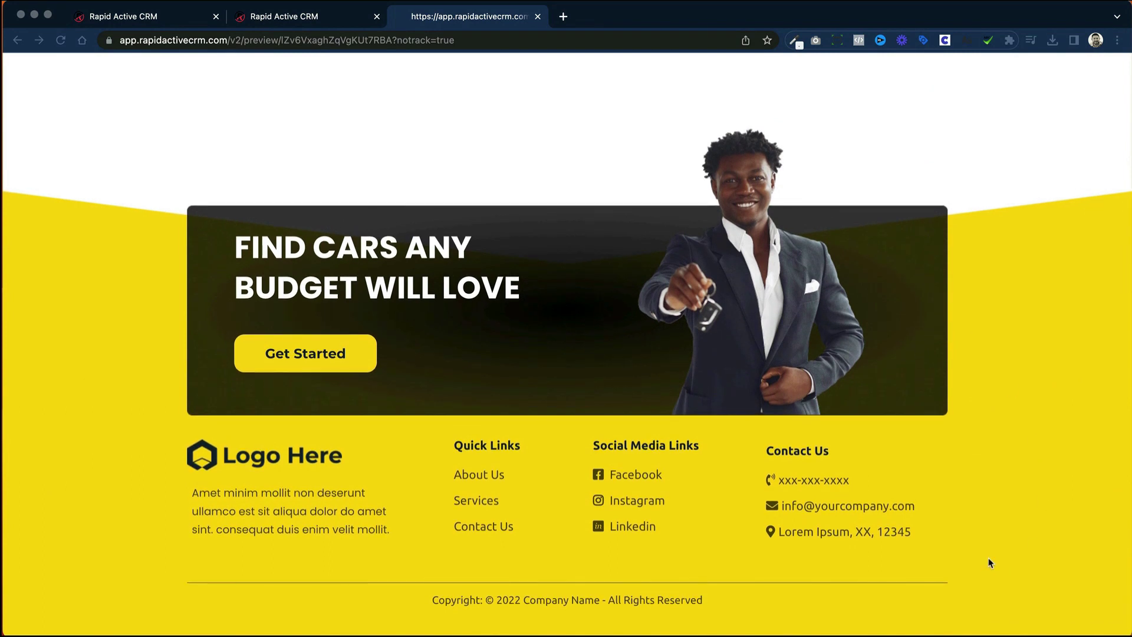
{"action": "scroll", "coordinate": [991, 563], "scroll_direction": "up", "scroll_amount": 20}
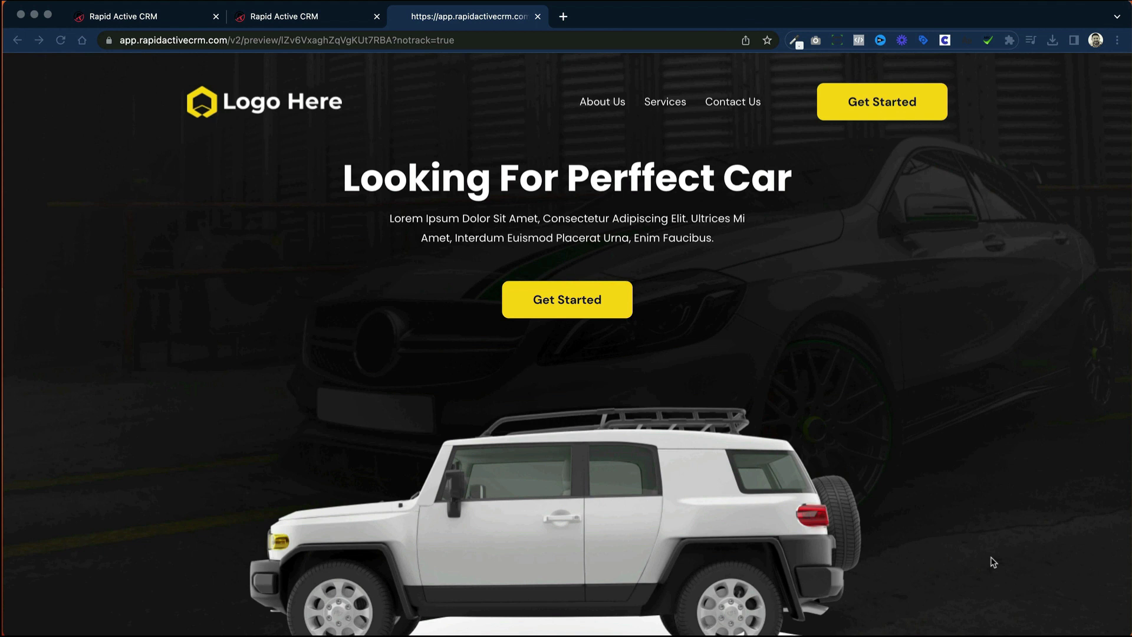
Step: Back in the builder, delete the header column holding the logo and navigation links
{"action": "left_click", "coordinate": [341, 23]}
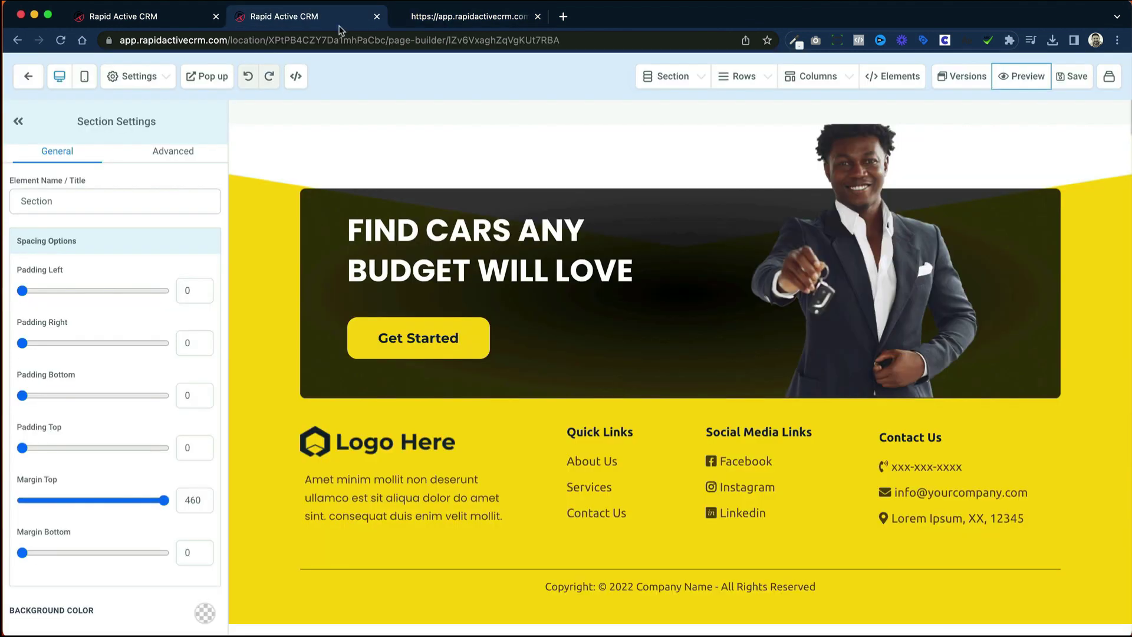
{"action": "scroll", "coordinate": [695, 374], "scroll_direction": "up", "scroll_amount": 15}
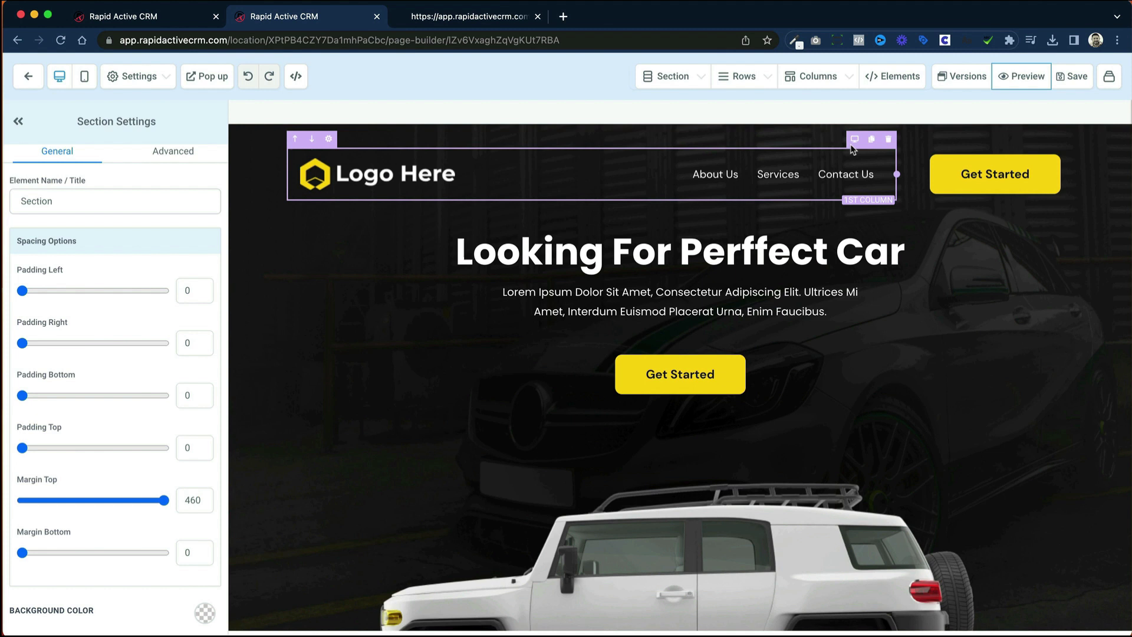
{"action": "left_click", "coordinate": [887, 141]}
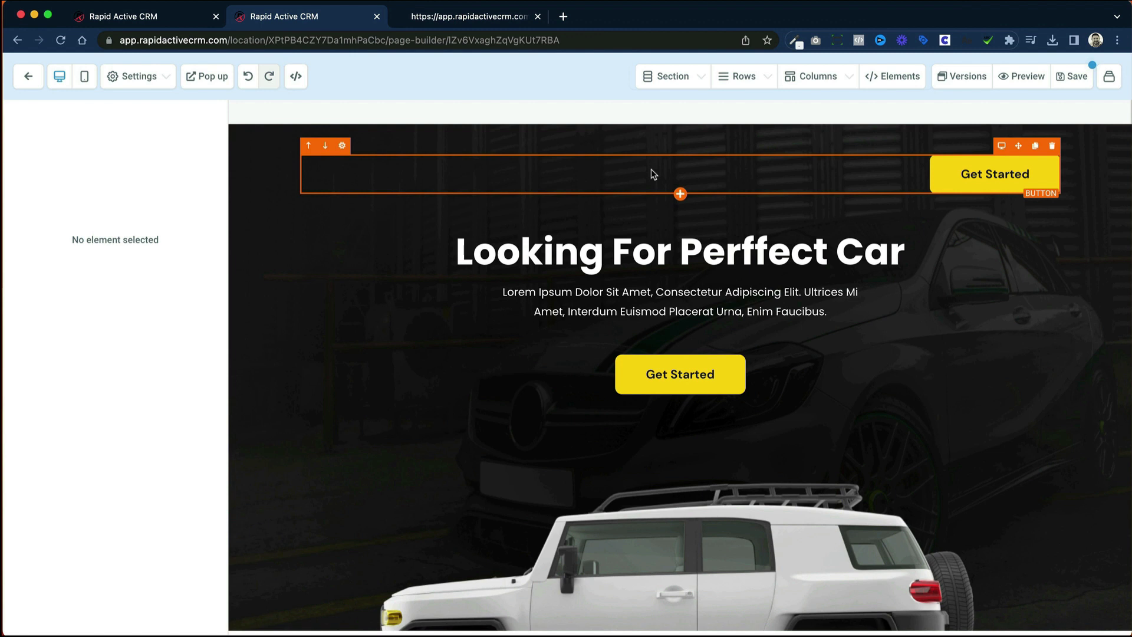
Step: Add an Image element and place it above the Get Started button
{"action": "left_click", "coordinate": [679, 194]}
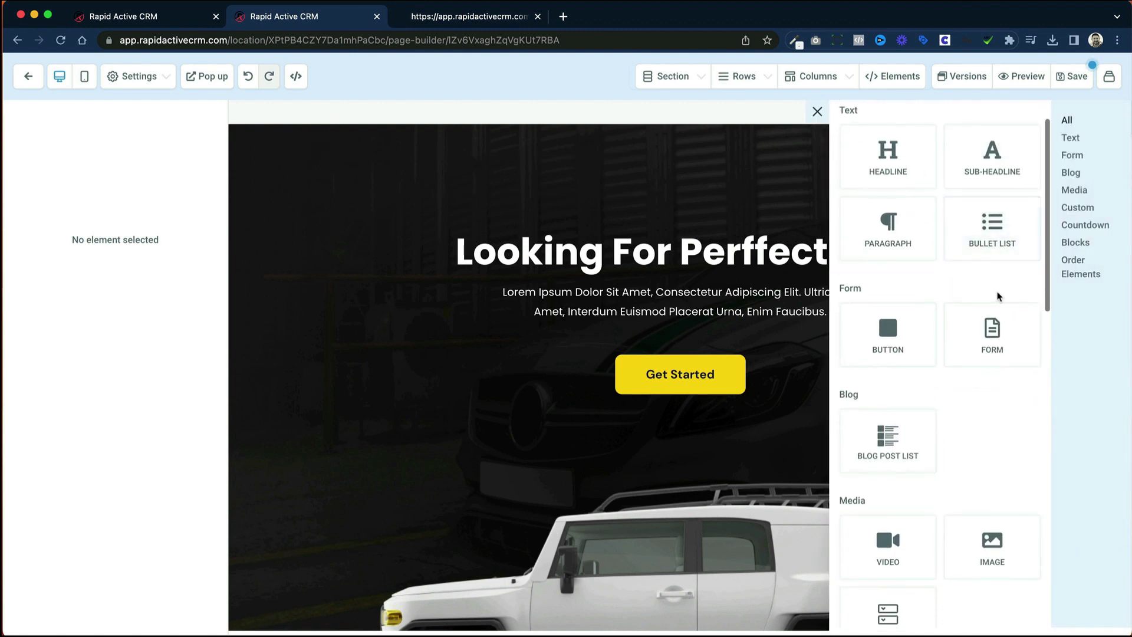
{"action": "scroll", "coordinate": [996, 295], "scroll_direction": "down", "scroll_amount": 3}
{"action": "left_click", "coordinate": [985, 519]}
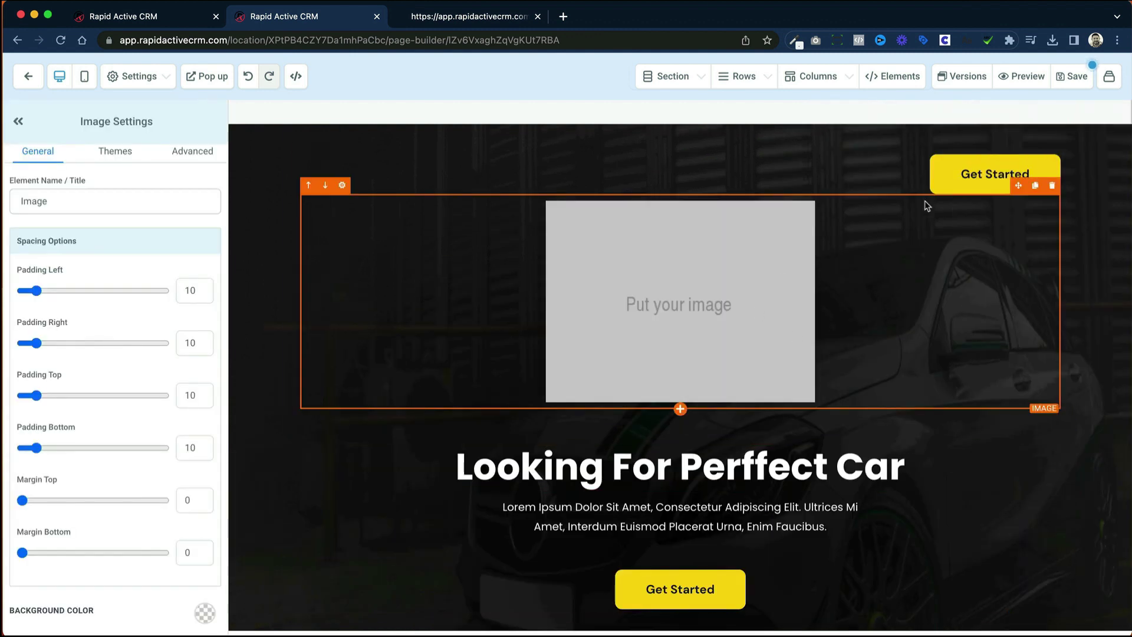
{"action": "left_click_drag", "start_coordinate": [1015, 191], "coordinate": [680, 268]}
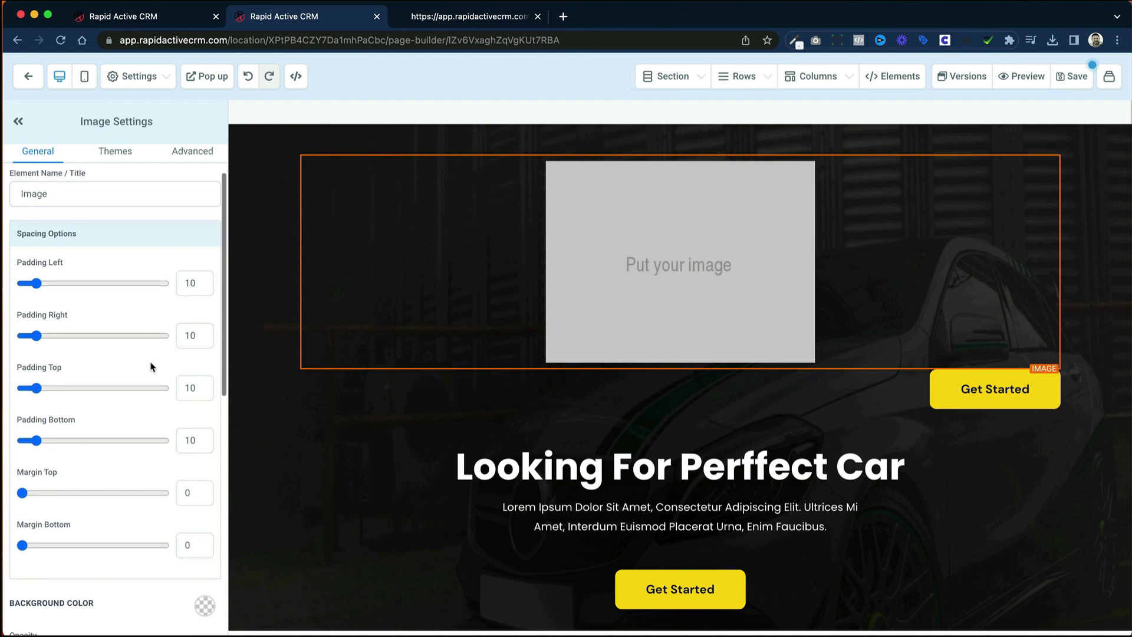
{"action": "scroll", "coordinate": [151, 367], "scroll_direction": "down", "scroll_amount": 10}
Step: Set the header image to the Logo Here file from the Relocated Item media folder
{"action": "left_click", "coordinate": [196, 316]}
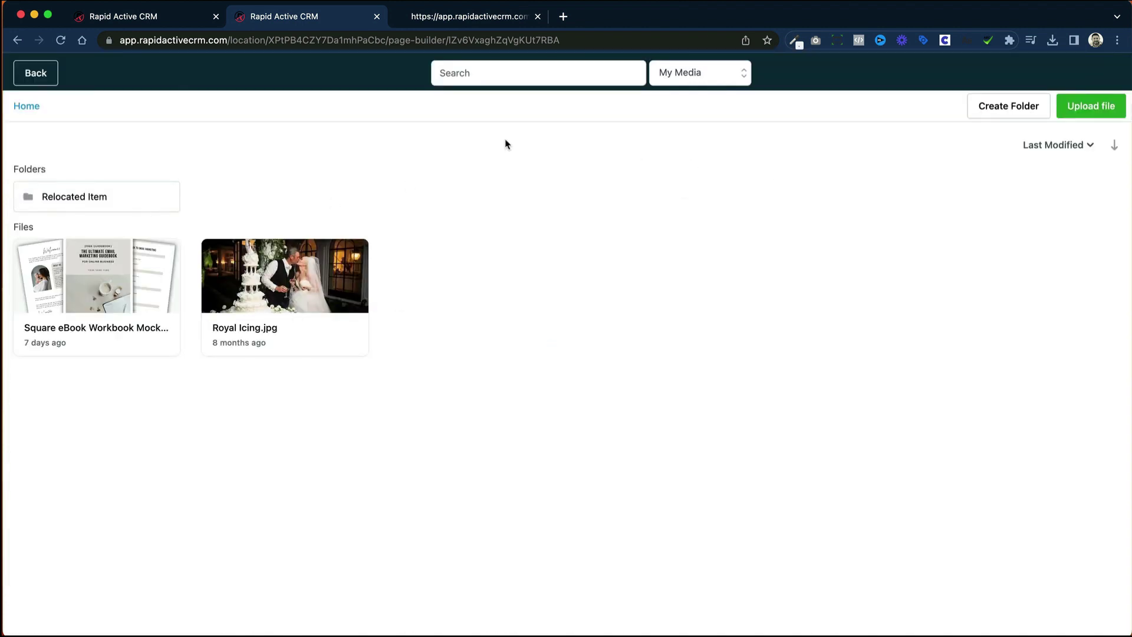
{"action": "left_click", "coordinate": [175, 203]}
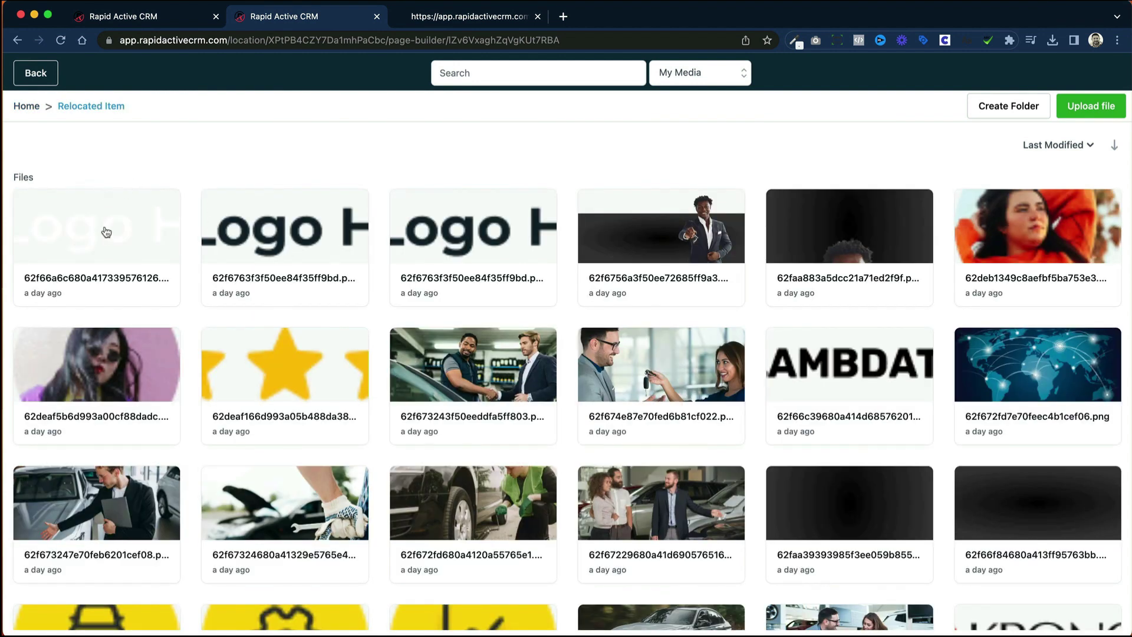
{"action": "left_click", "coordinate": [106, 232]}
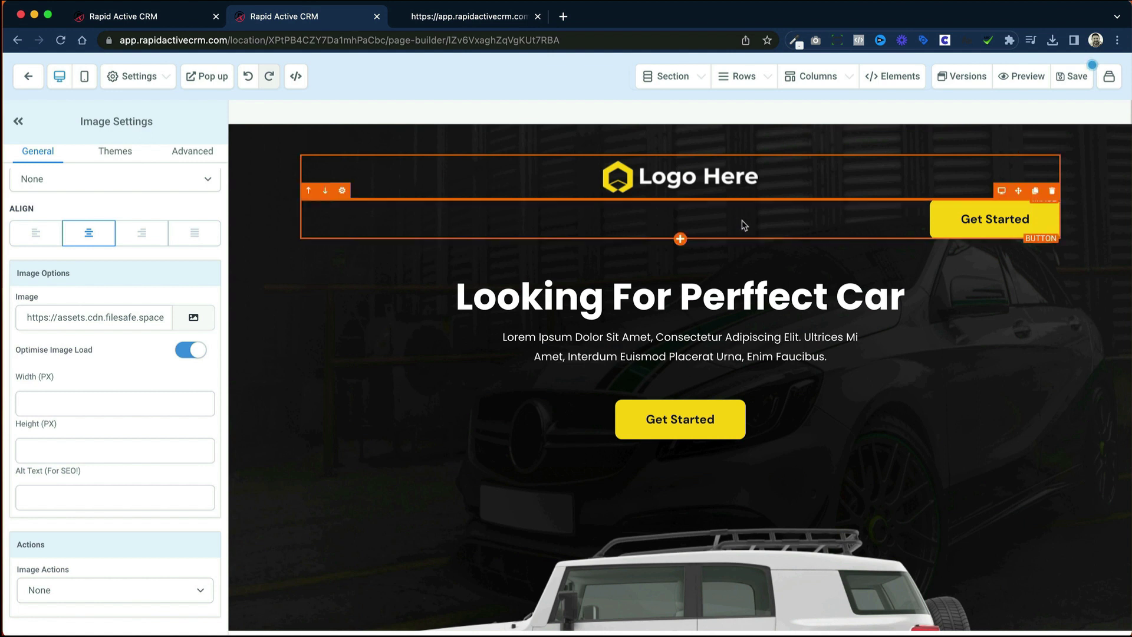
Step: Add a 2 Column row with the logo on the left and Get Started on the right
{"action": "left_click", "coordinate": [680, 255]}
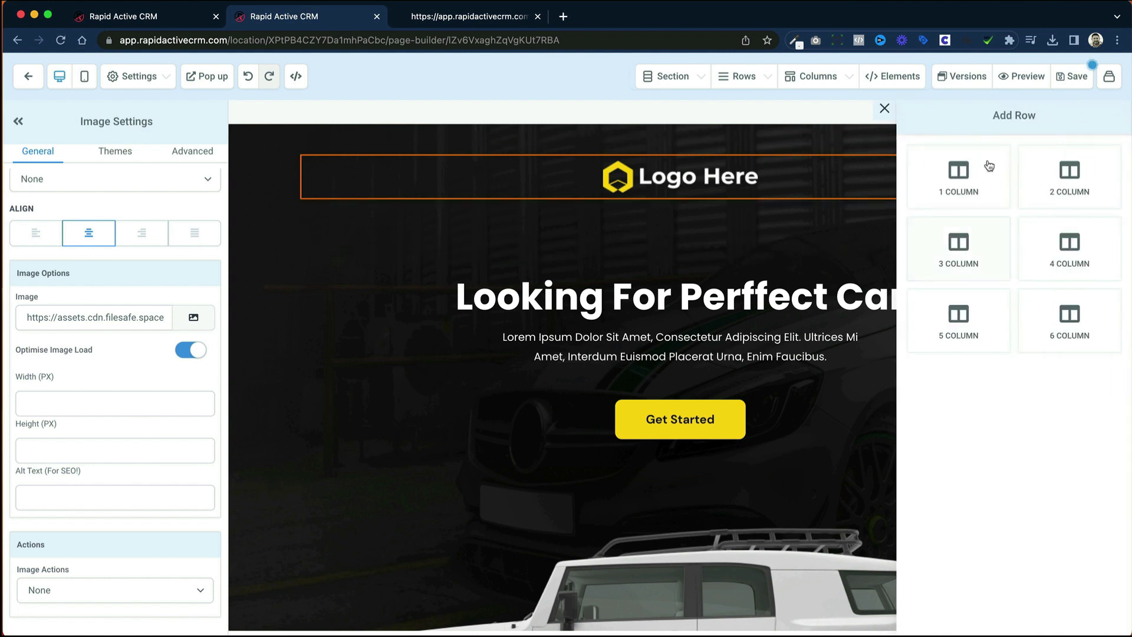
{"action": "left_click", "coordinate": [1082, 177]}
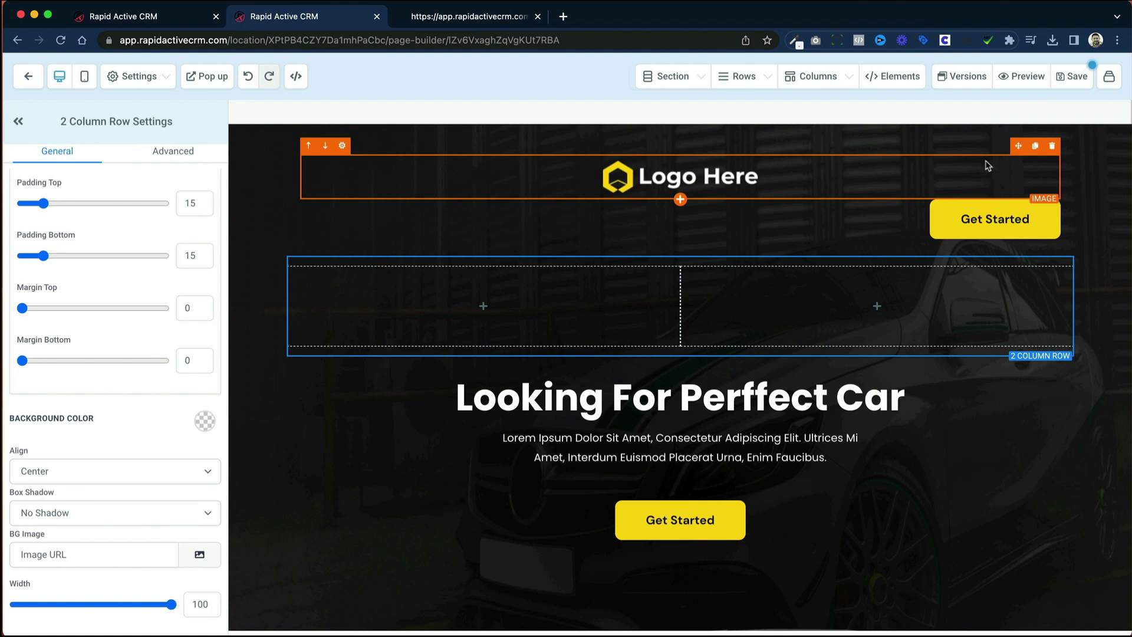
{"action": "left_click_drag", "start_coordinate": [1016, 152], "coordinate": [536, 328]}
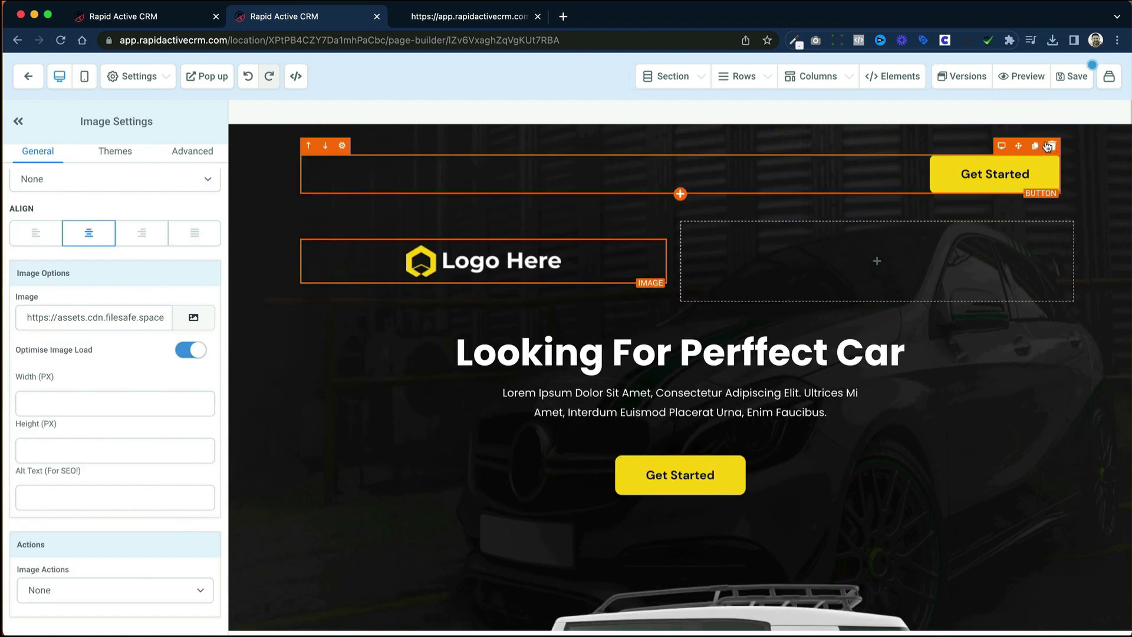
{"action": "left_click_drag", "start_coordinate": [1015, 151], "coordinate": [1005, 223]}
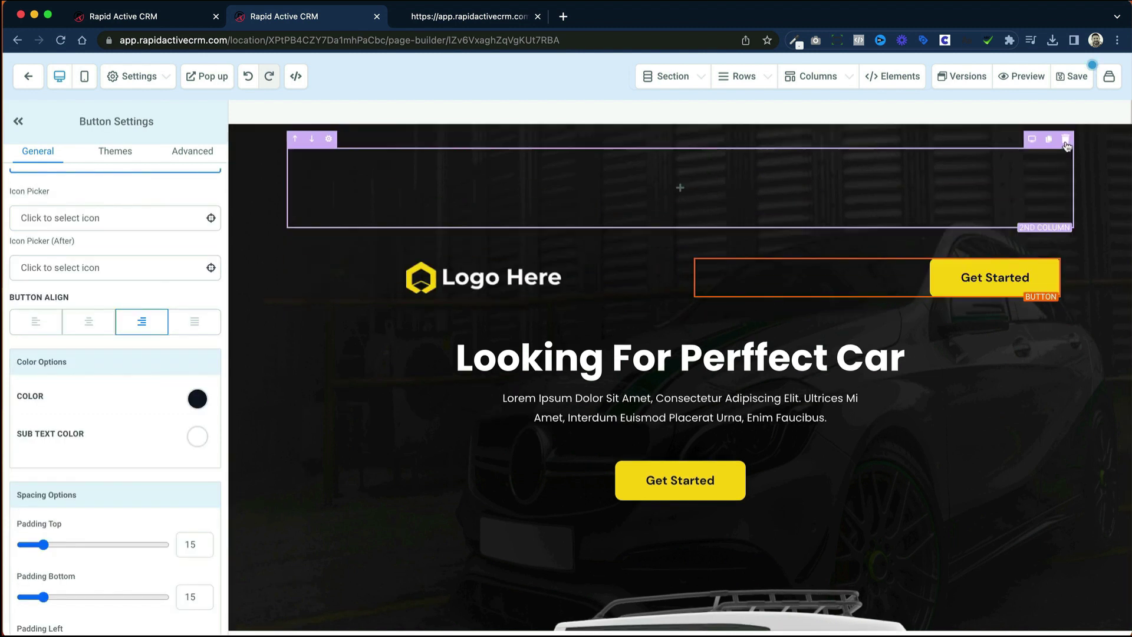
Step: Delete the empty top row, undo the accidental row deletion, and return to the Funnels list
{"action": "left_click", "coordinate": [1065, 141]}
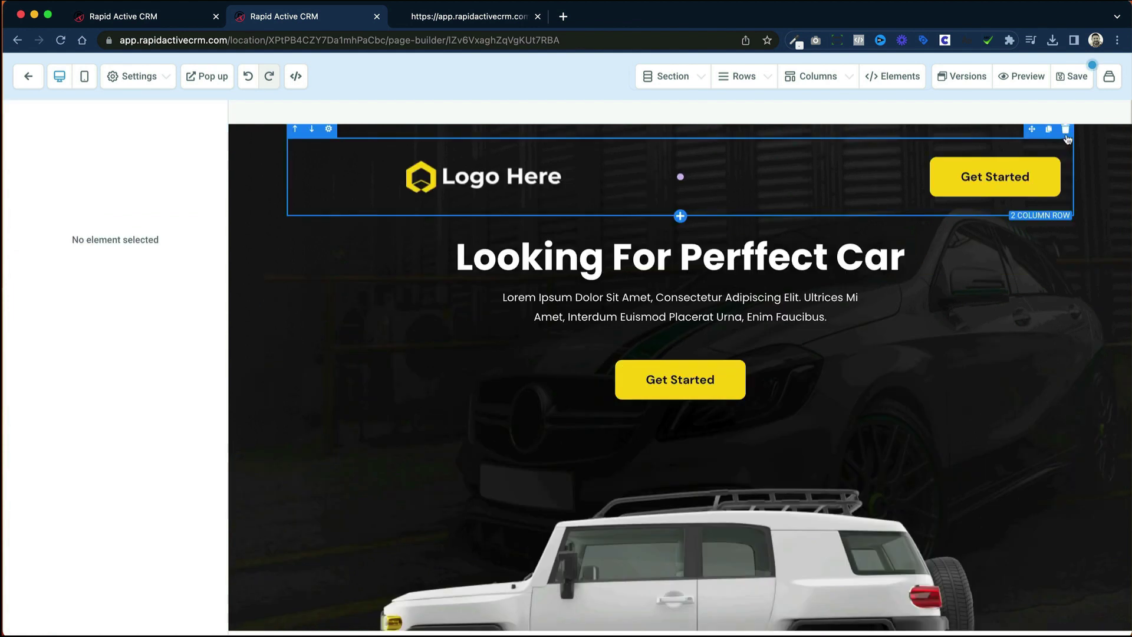
{"action": "left_click", "coordinate": [1066, 135]}
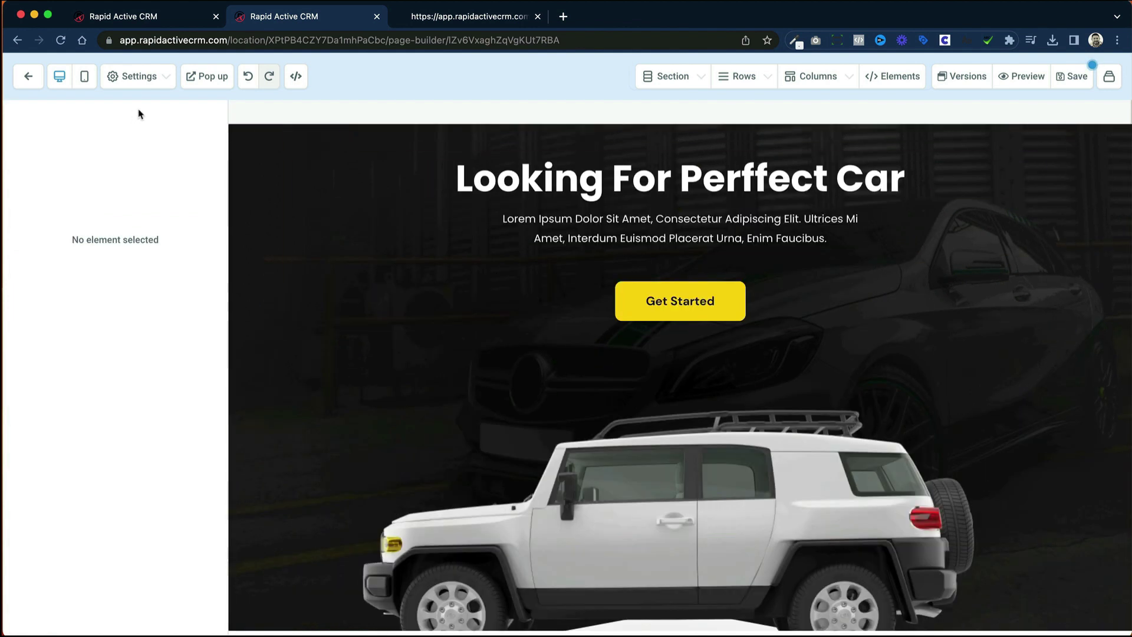
{"action": "left_click", "coordinate": [250, 80]}
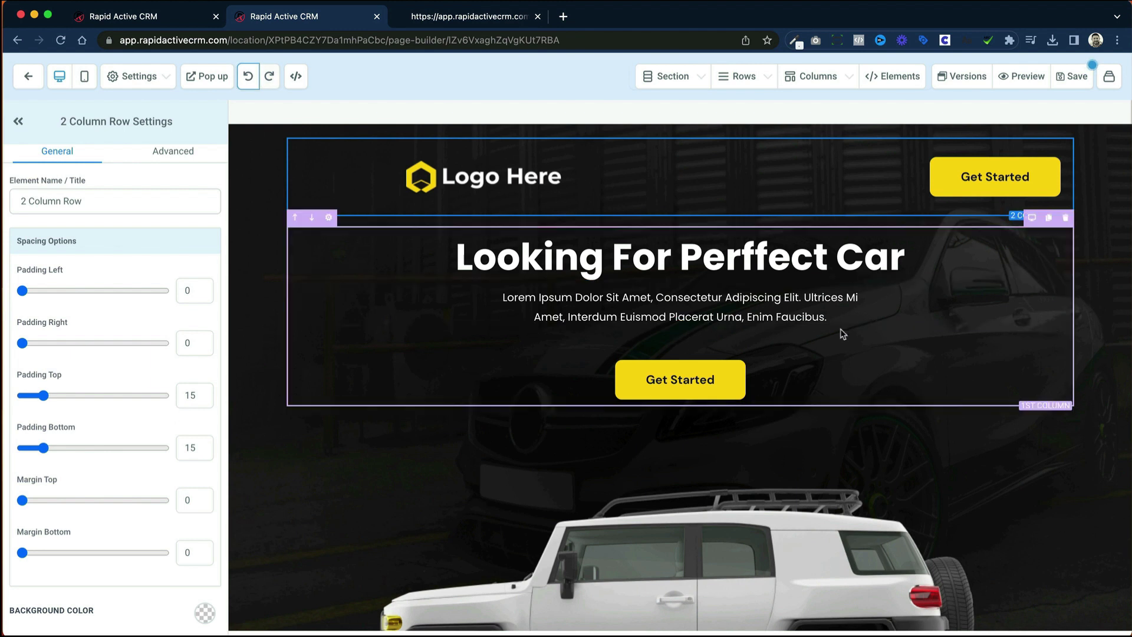
{"action": "left_click", "coordinate": [889, 349]}
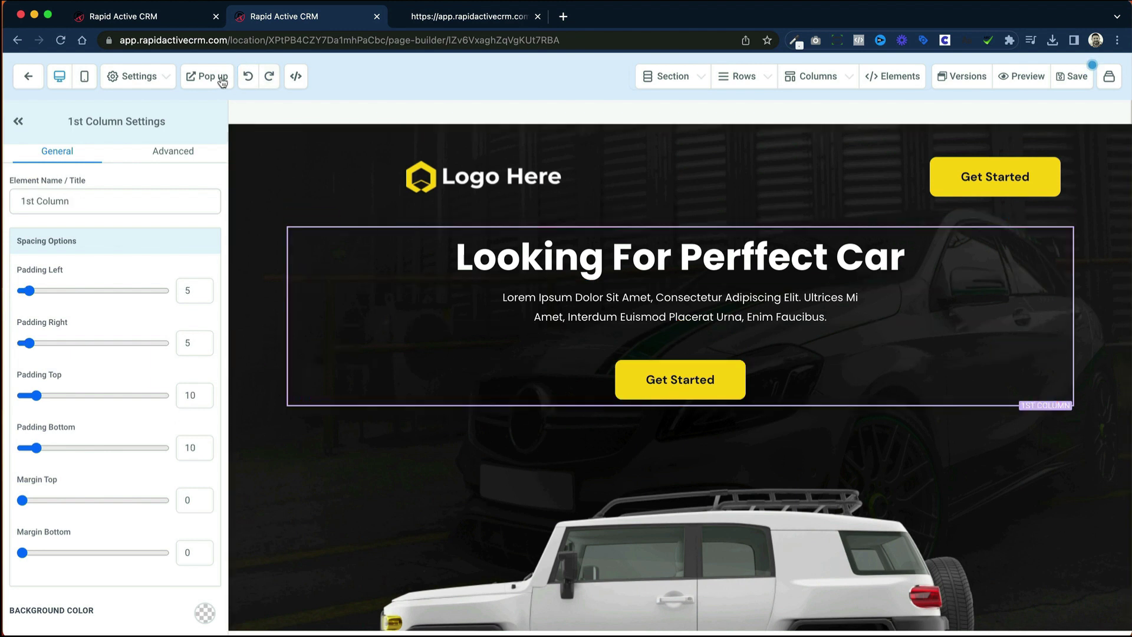
{"action": "left_click", "coordinate": [175, 18]}
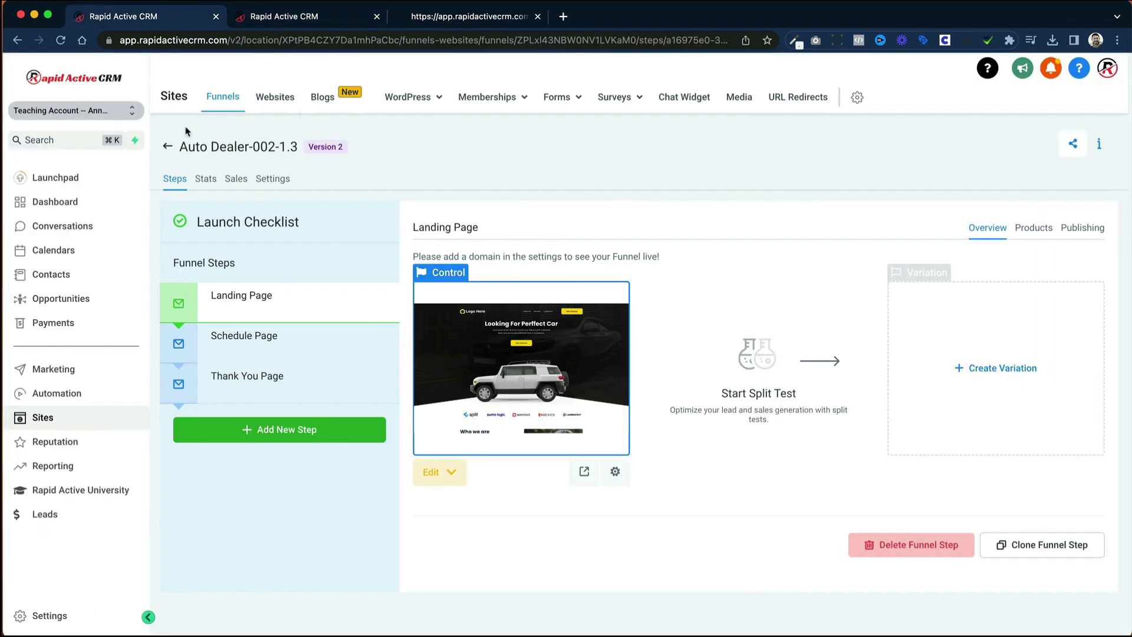
{"action": "left_click", "coordinate": [166, 148]}
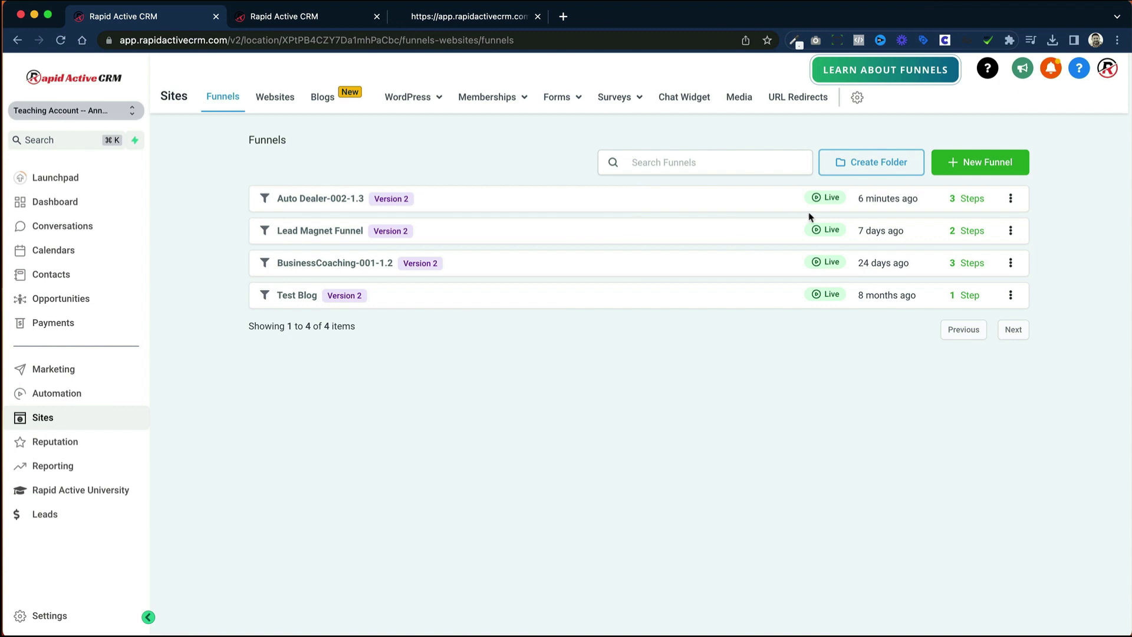
Step: Start a new funnel from the Template Library, showing the Automotive category
{"action": "left_click", "coordinate": [974, 166]}
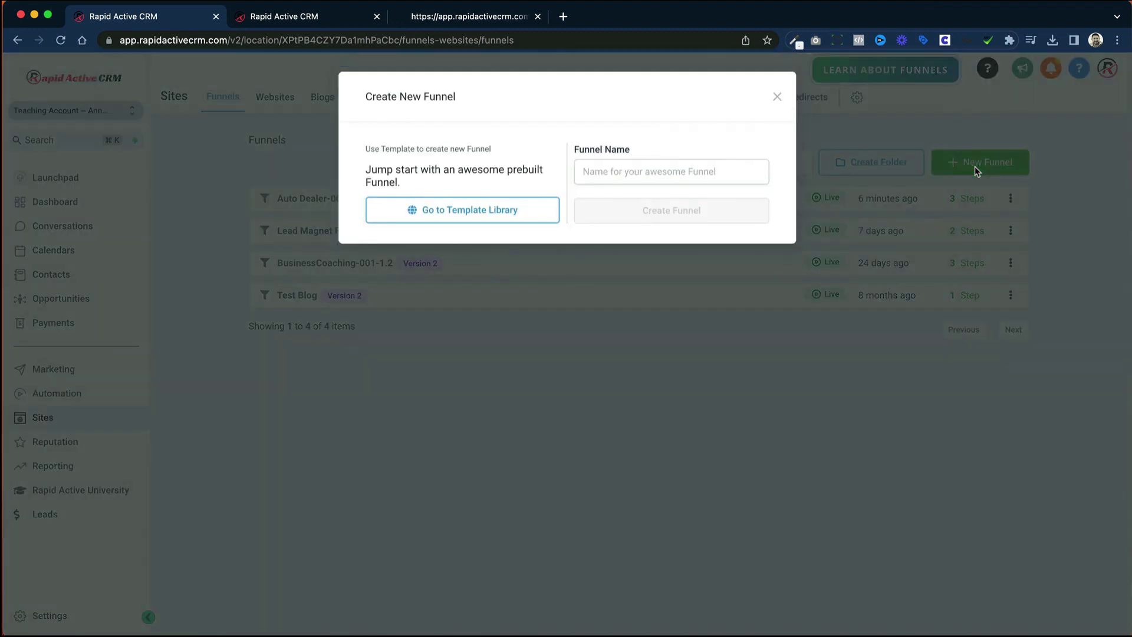
{"action": "left_click", "coordinate": [437, 221]}
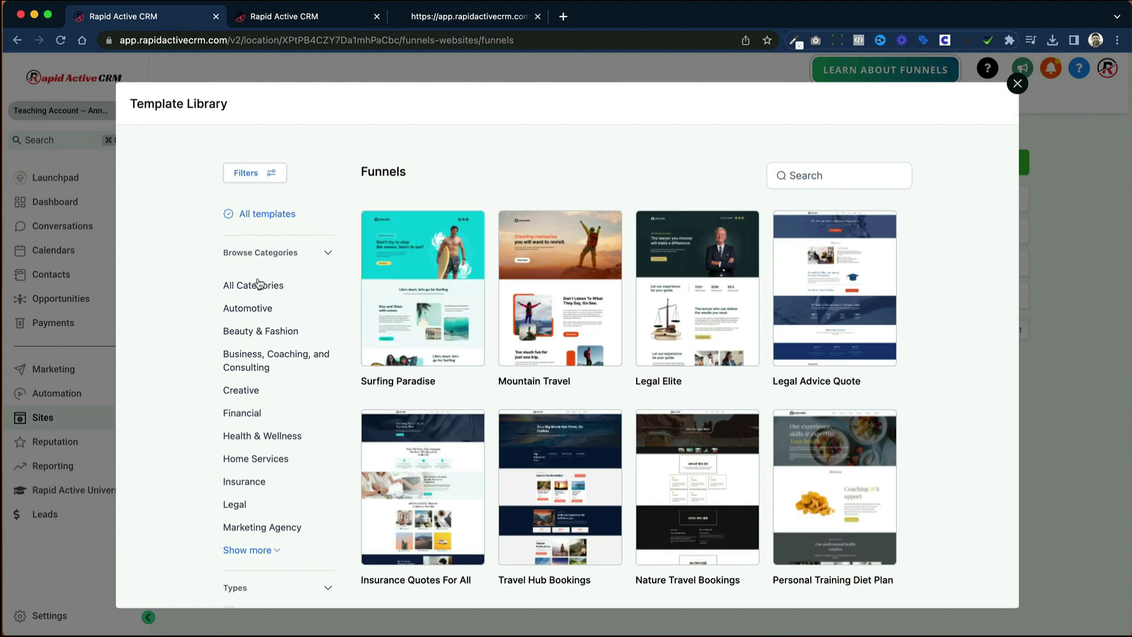
{"action": "left_click", "coordinate": [260, 307]}
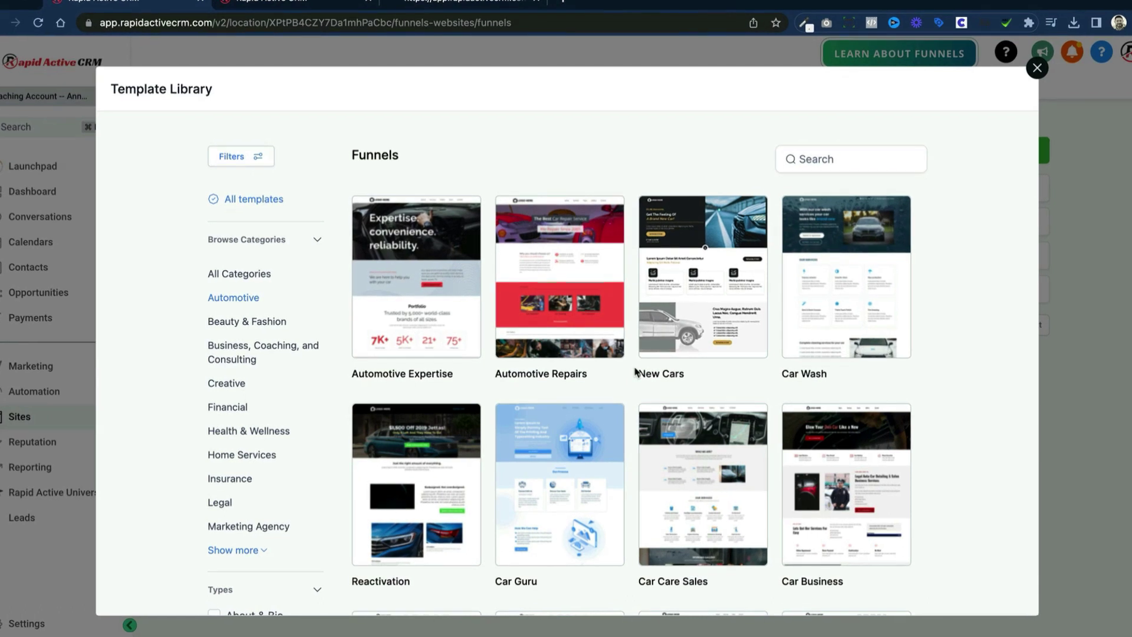
Step: Preview the Car Guru template, then return to the Automotive template grid
{"action": "mouse_move", "coordinate": [590, 492]}
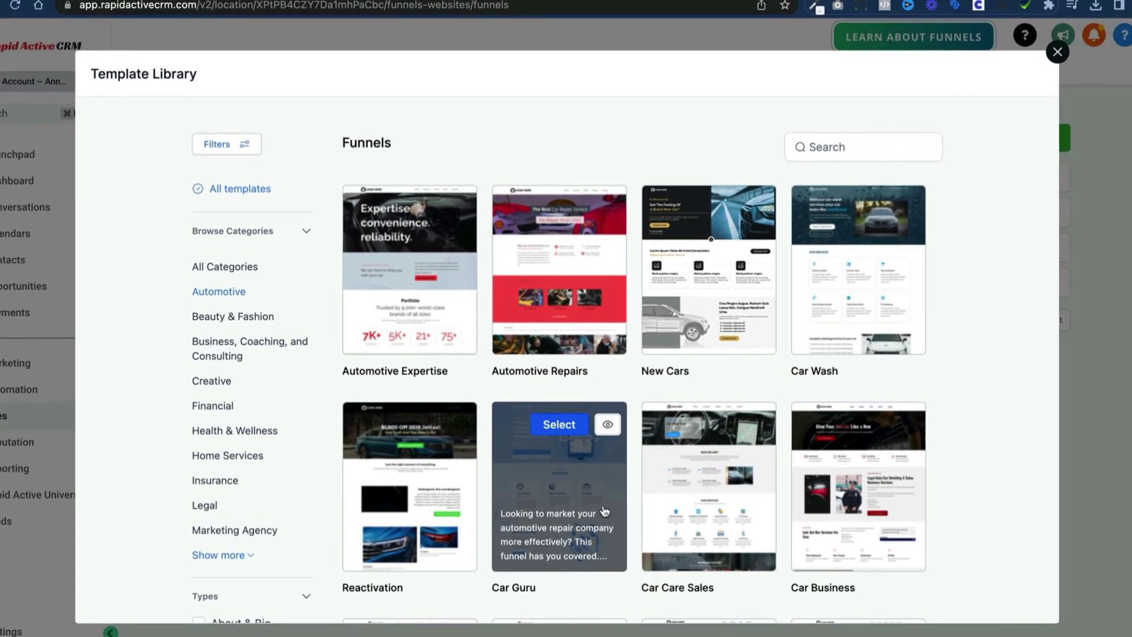
{"action": "left_click", "coordinate": [611, 427]}
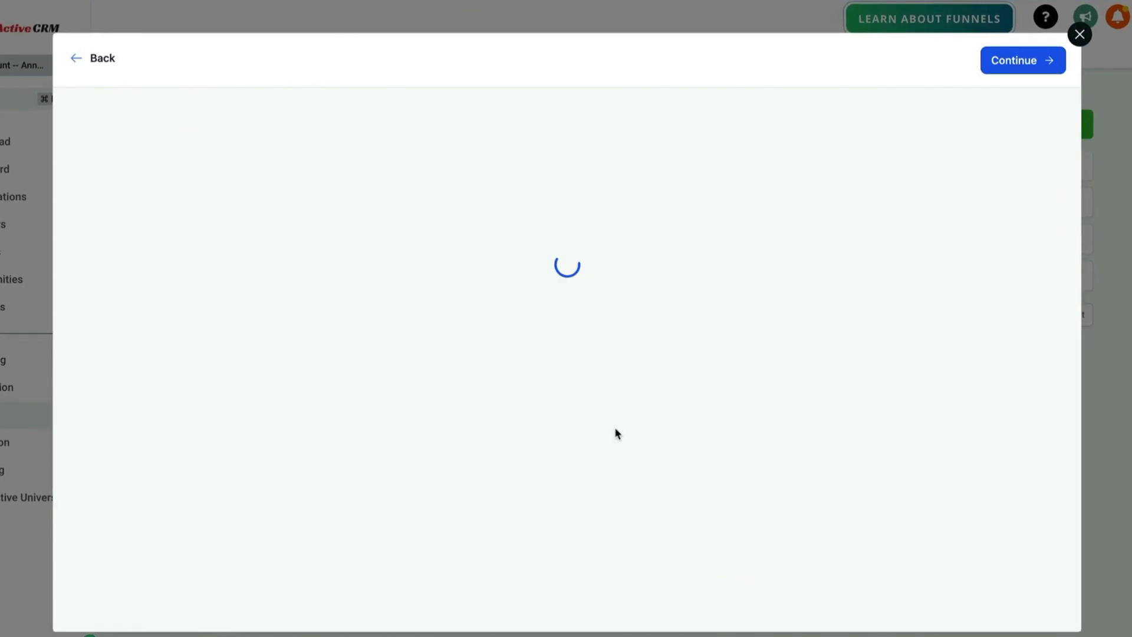
{"action": "scroll", "coordinate": [616, 427], "scroll_direction": "down", "scroll_amount": 10}
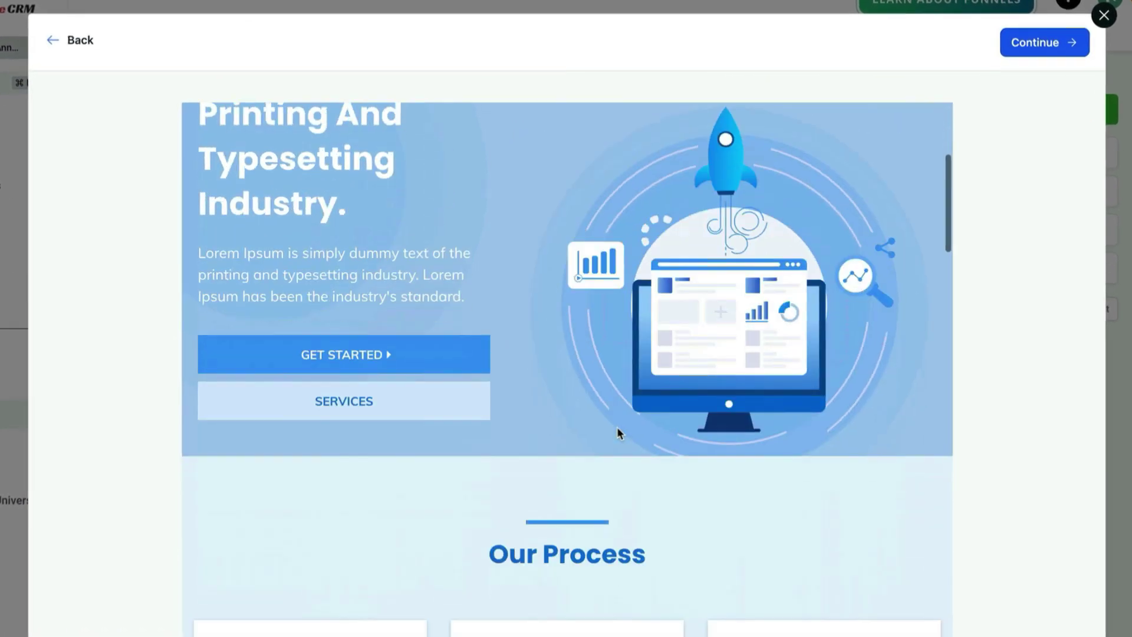
{"action": "scroll", "coordinate": [617, 426], "scroll_direction": "up", "scroll_amount": 15}
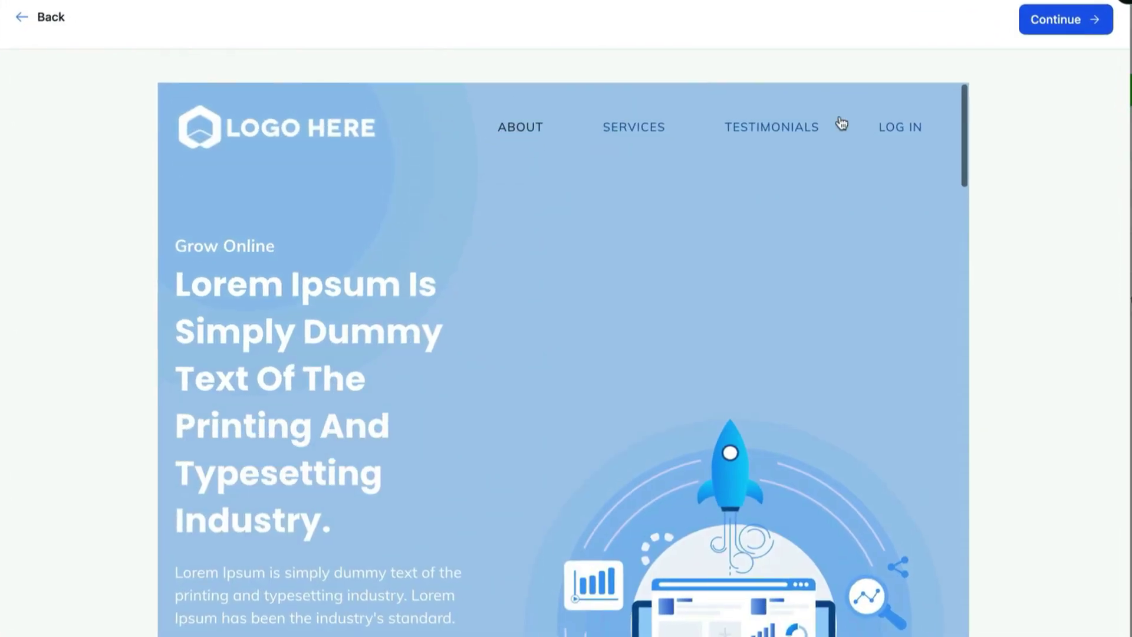
{"action": "left_click", "coordinate": [30, 21]}
{"action": "scroll", "coordinate": [679, 439], "scroll_direction": "down", "scroll_amount": 3}
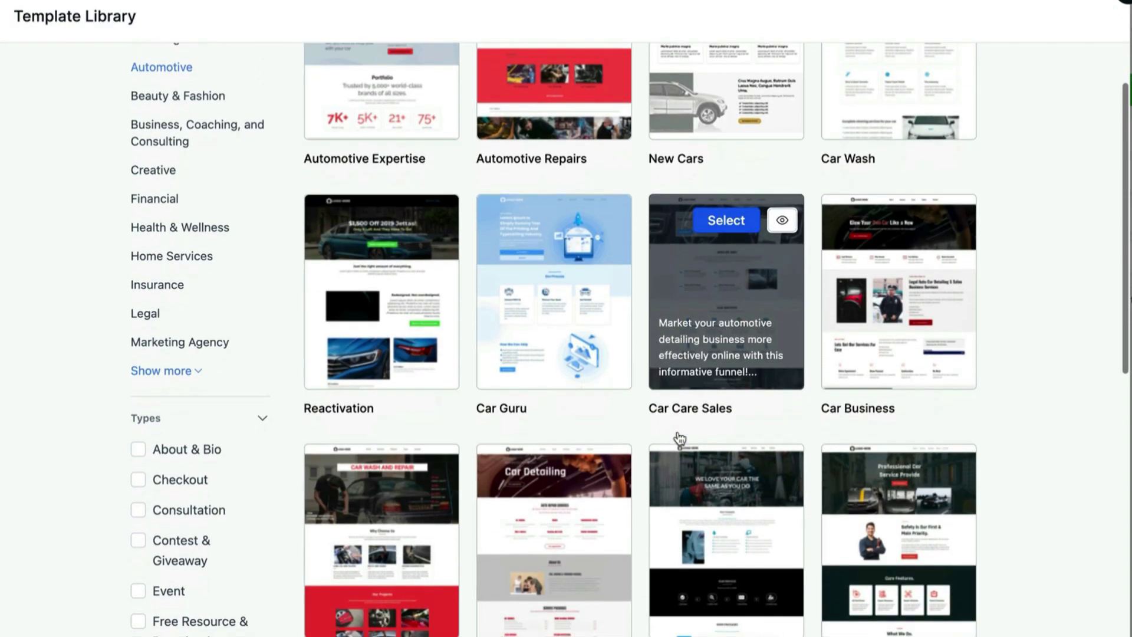
{"action": "scroll", "coordinate": [680, 438], "scroll_direction": "down", "scroll_amount": 1}
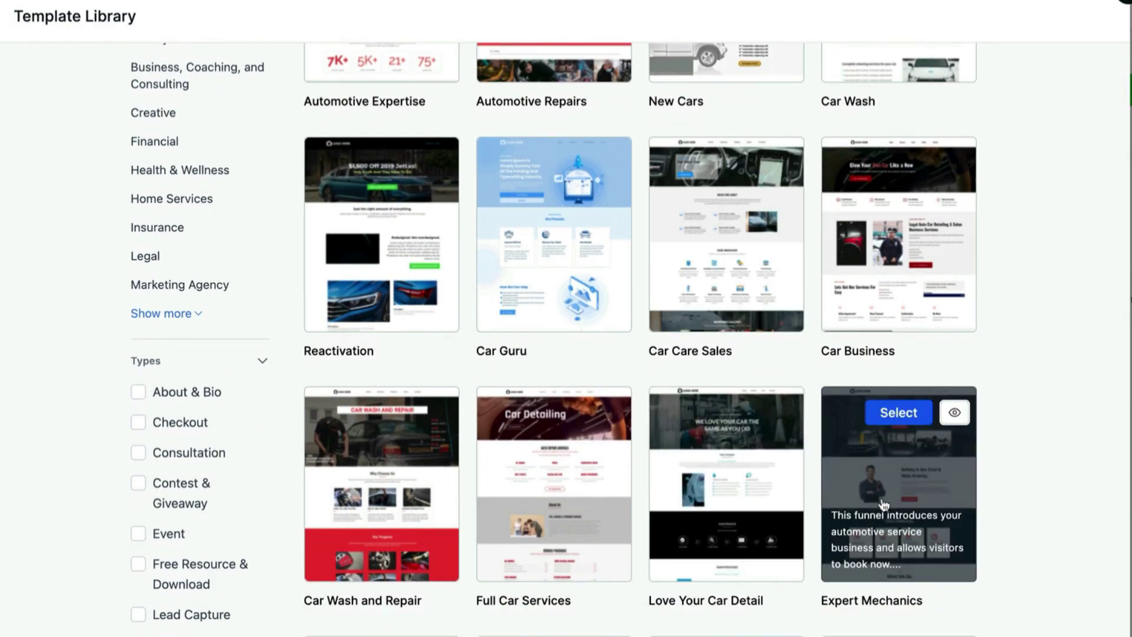
{"action": "left_click", "coordinate": [883, 505]}
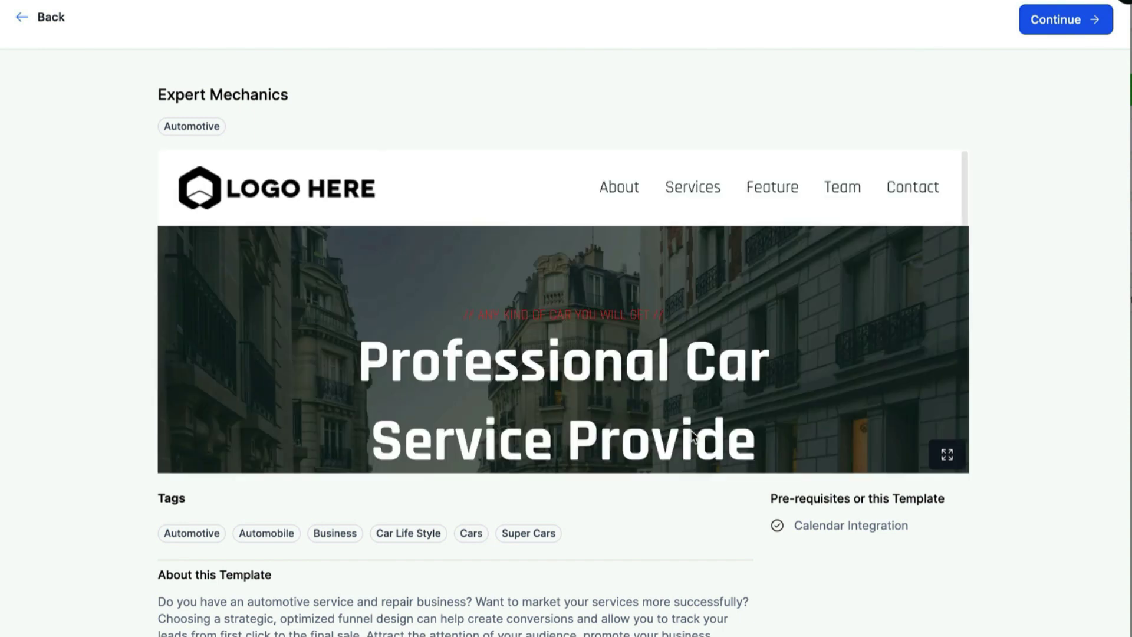
{"action": "scroll", "coordinate": [798, 563], "scroll_direction": "down", "scroll_amount": 2}
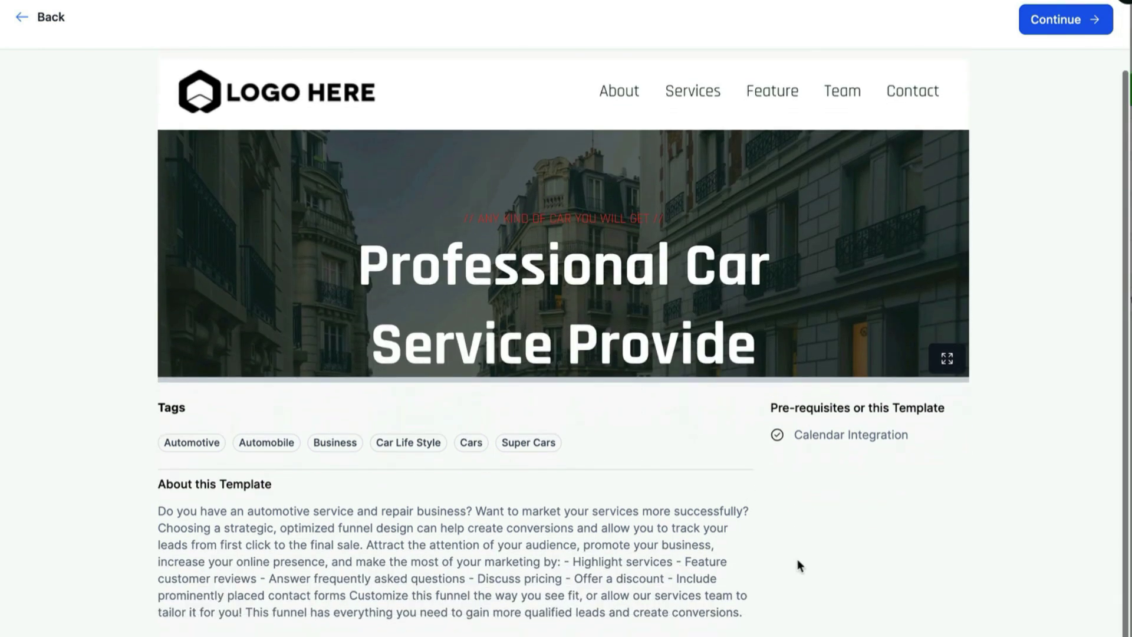
{"action": "scroll", "coordinate": [797, 560], "scroll_direction": "up", "scroll_amount": 2}
{"action": "scroll", "coordinate": [797, 560], "scroll_direction": "down", "scroll_amount": 2}
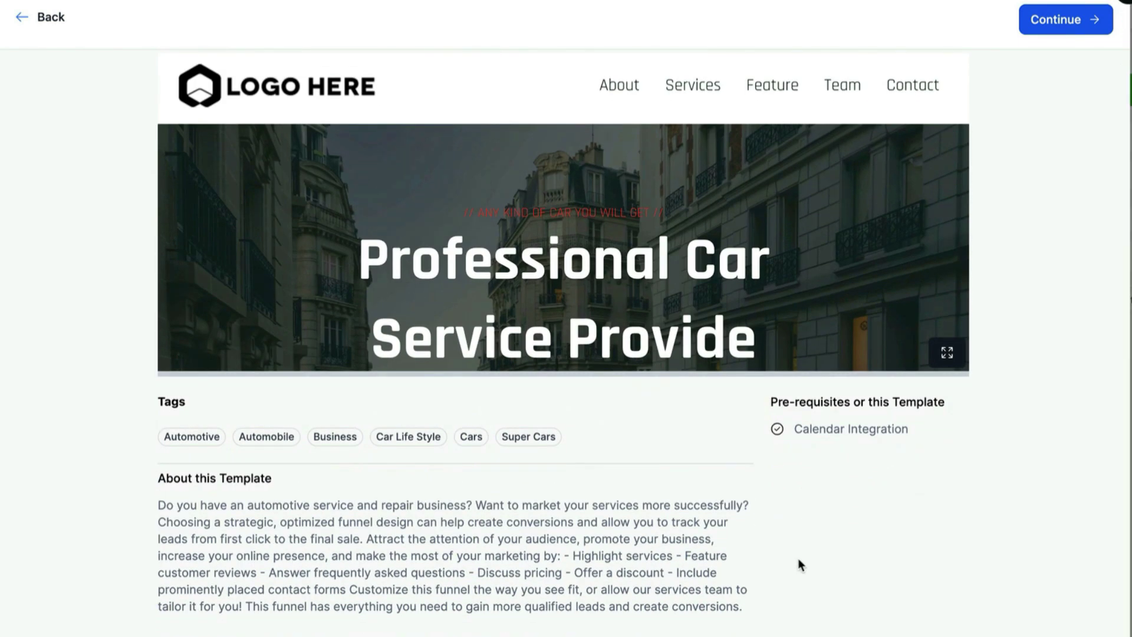
{"action": "scroll", "coordinate": [745, 565], "scroll_direction": "up", "scroll_amount": 2}
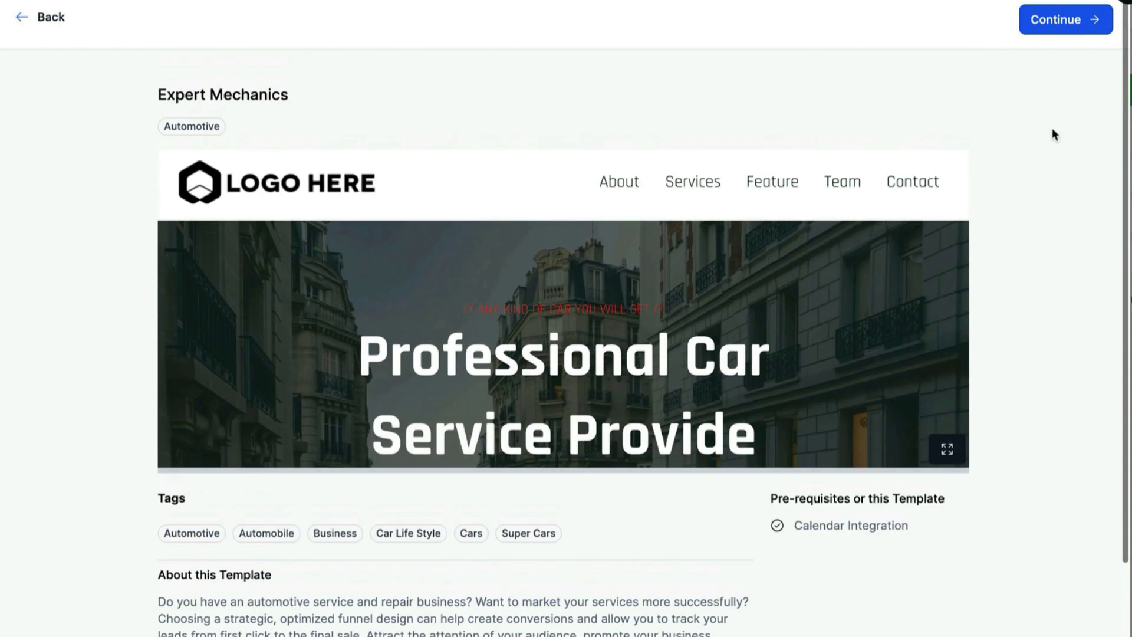
{"action": "left_click", "coordinate": [41, 25]}
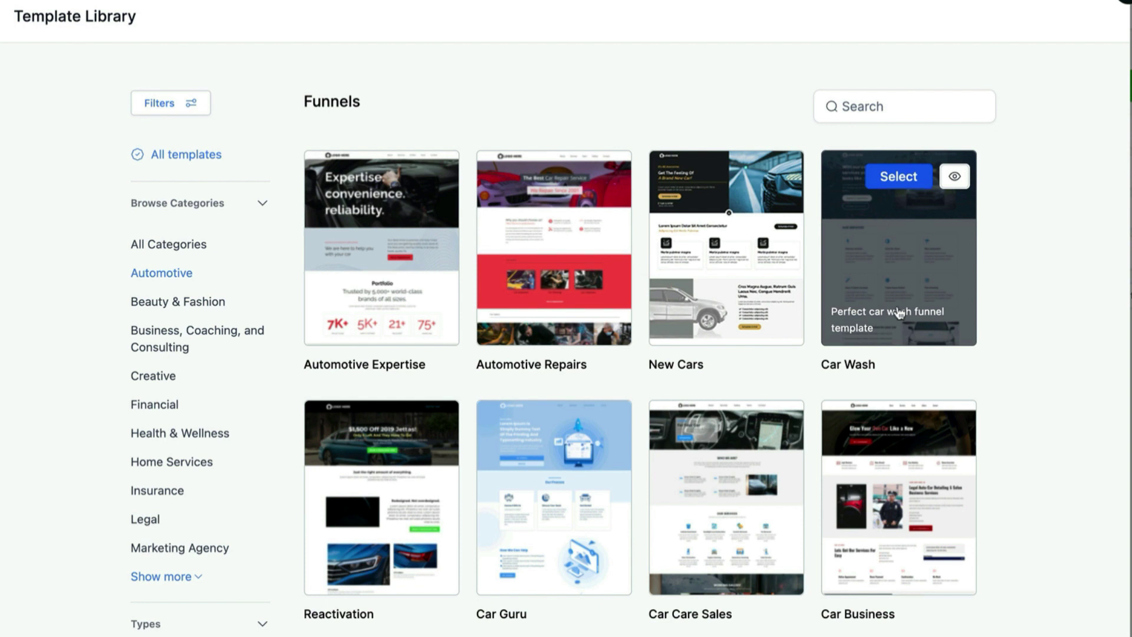
{"action": "left_click", "coordinate": [958, 180]}
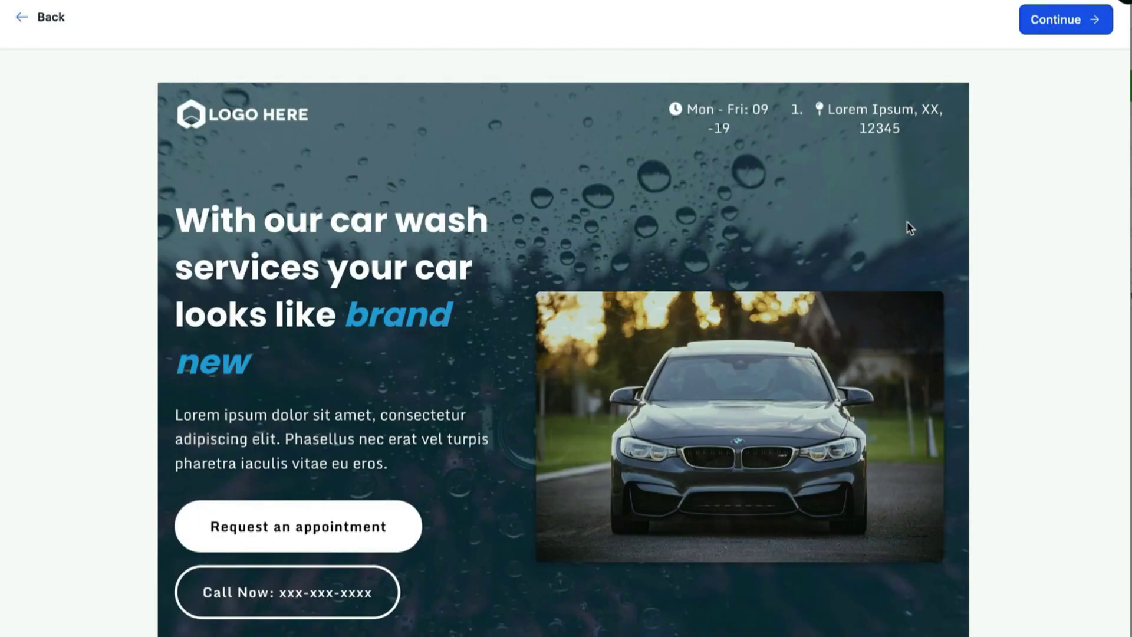
{"action": "scroll", "coordinate": [910, 227], "scroll_direction": "down", "scroll_amount": 5}
{"action": "scroll", "coordinate": [907, 224], "scroll_direction": "down", "scroll_amount": 10}
{"action": "scroll", "coordinate": [836, 227], "scroll_direction": "up", "scroll_amount": 14}
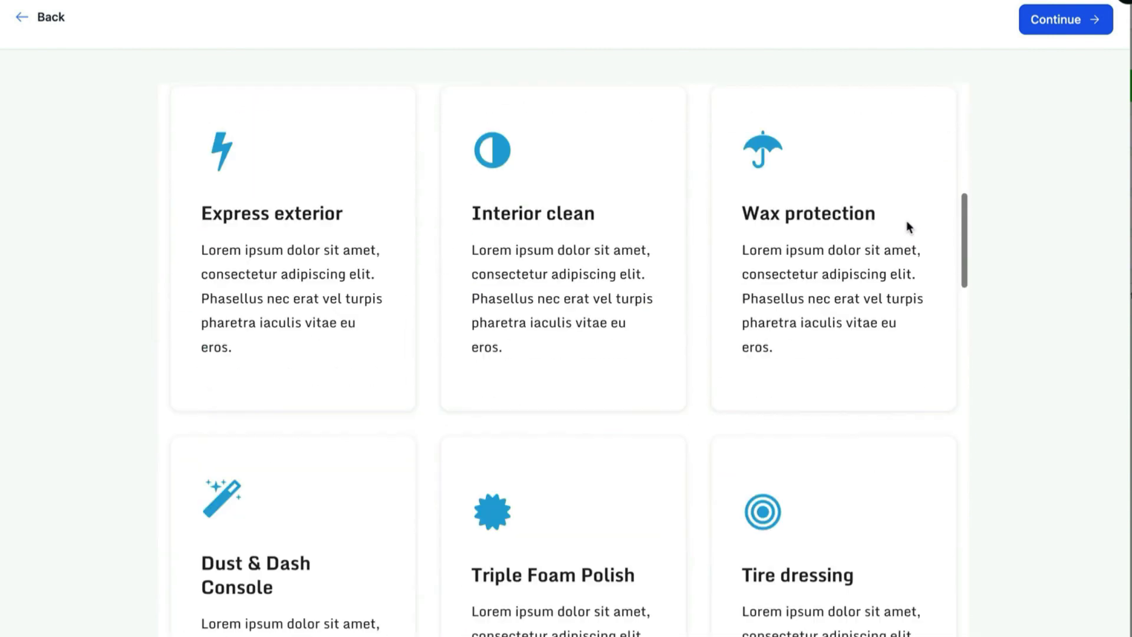
Step: Browse the Beauty & Fashion funnel templates
{"action": "left_click", "coordinate": [35, 19]}
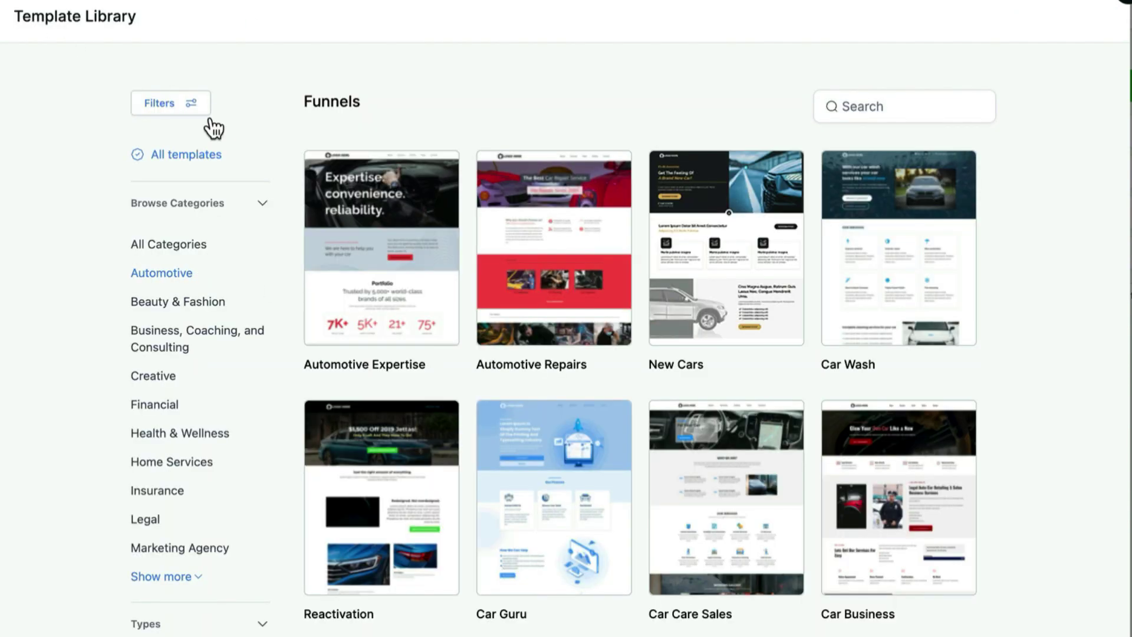
{"action": "left_click", "coordinate": [203, 302]}
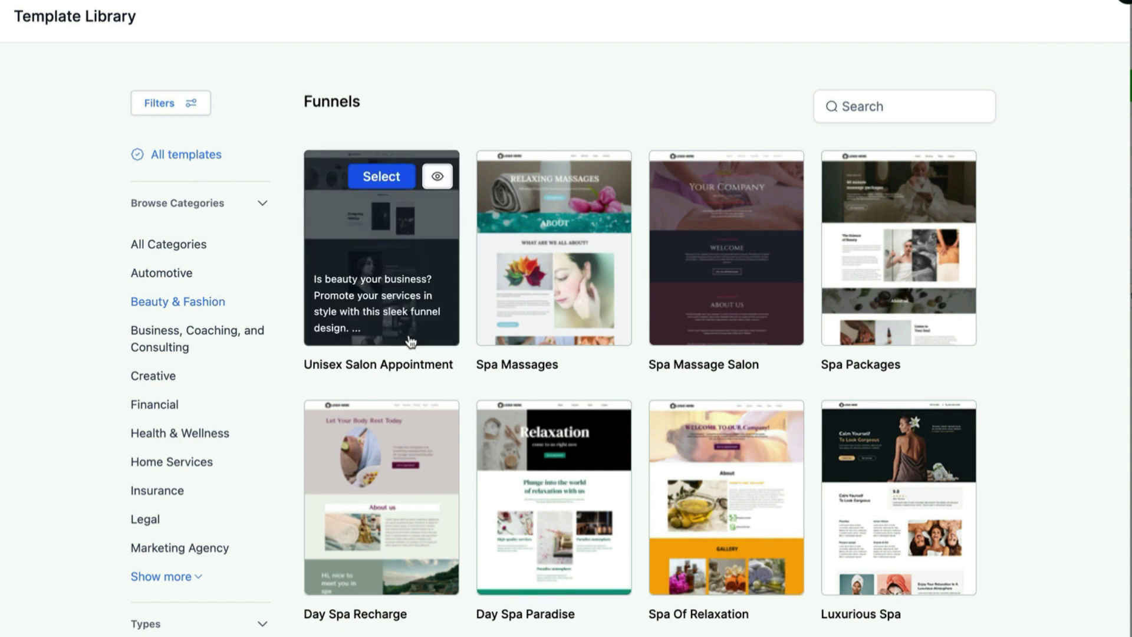
{"action": "scroll", "coordinate": [410, 342], "scroll_direction": "down", "scroll_amount": 1}
{"action": "scroll", "coordinate": [411, 341], "scroll_direction": "down", "scroll_amount": 7}
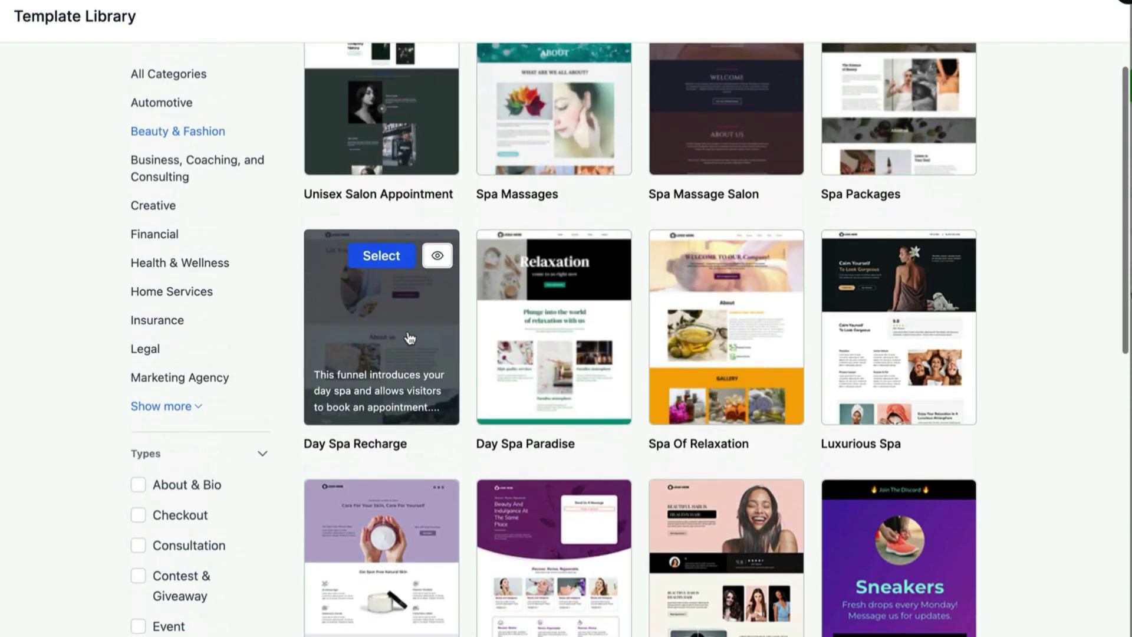
{"action": "scroll", "coordinate": [411, 337], "scroll_direction": "down", "scroll_amount": 1}
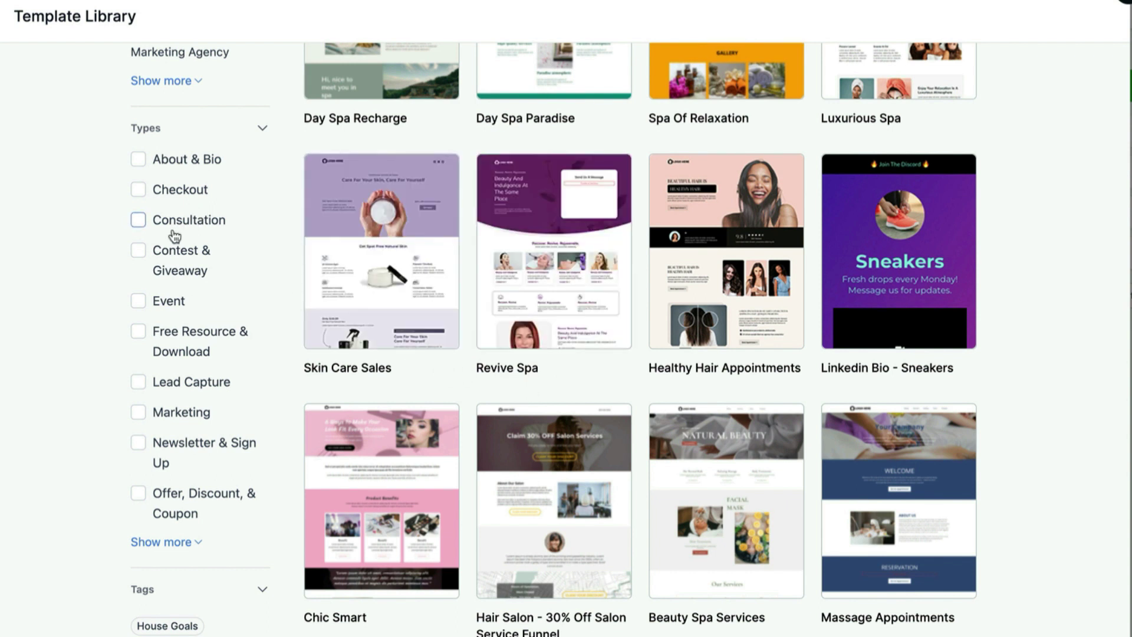
{"action": "scroll", "coordinate": [176, 234], "scroll_direction": "up", "scroll_amount": 10}
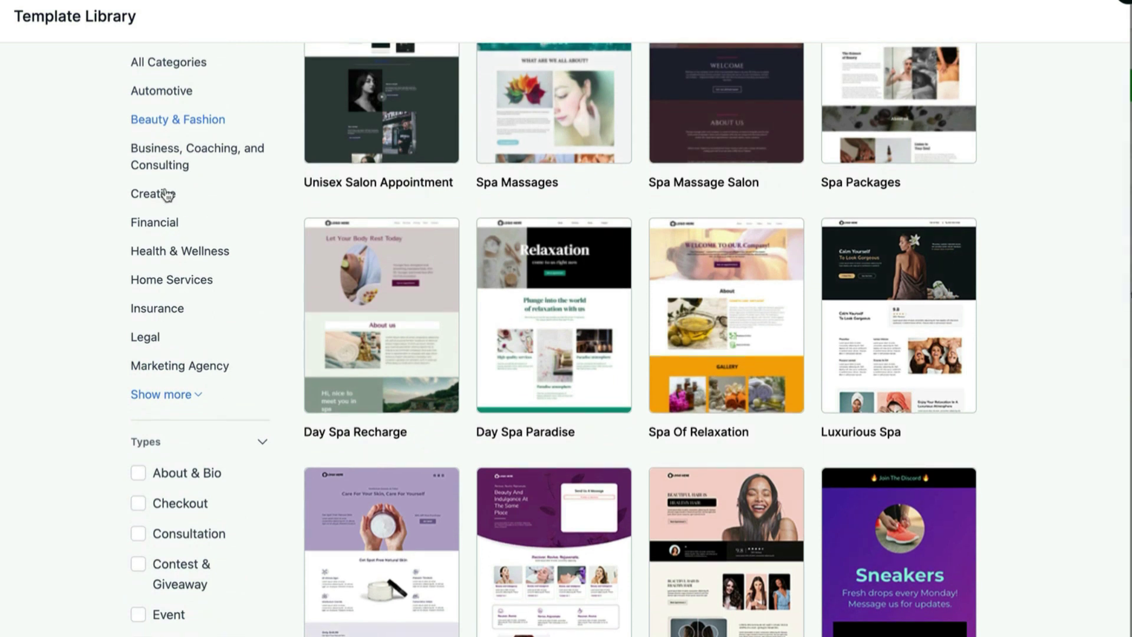
Step: Show the Creative templates, such as Interior Design Virtuosos and Photoshoot Appointment Setting
{"action": "left_click", "coordinate": [153, 194]}
{"action": "scroll", "coordinate": [364, 228], "scroll_direction": "up", "scroll_amount": 3}
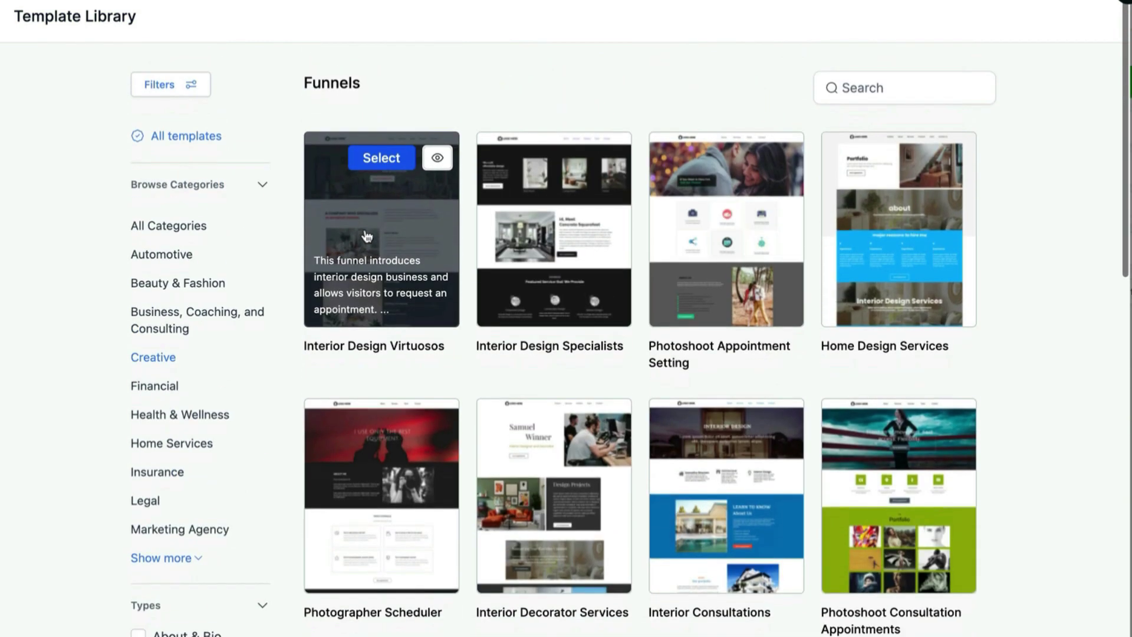
{"action": "scroll", "coordinate": [367, 236], "scroll_direction": "down", "scroll_amount": 8}
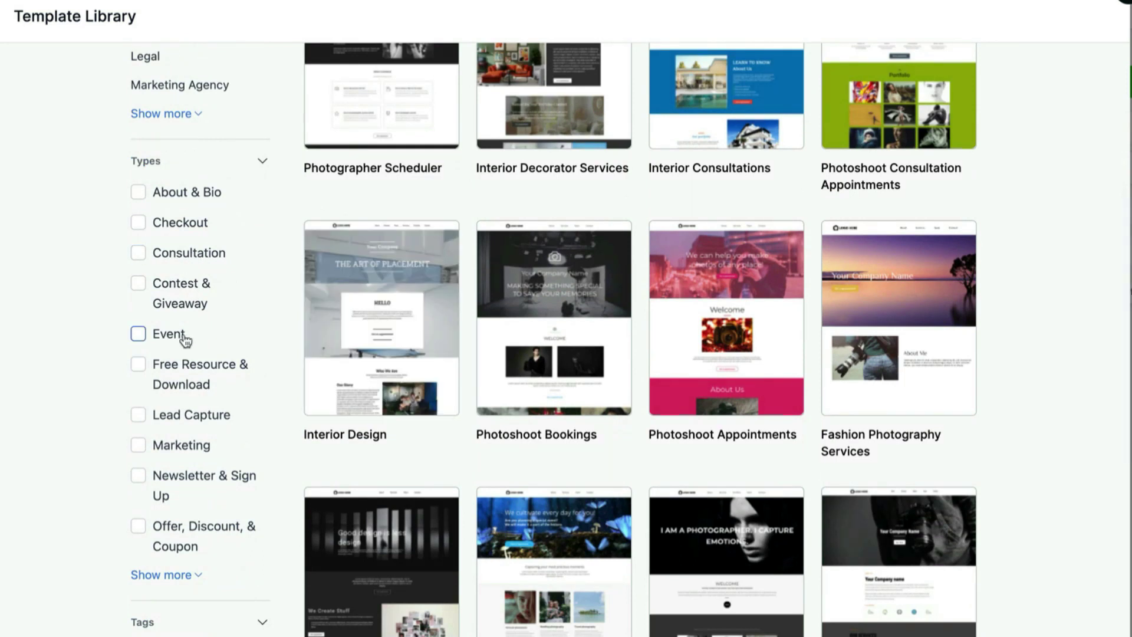
{"action": "scroll", "coordinate": [185, 336], "scroll_direction": "down", "scroll_amount": 4}
{"action": "scroll", "coordinate": [200, 413], "scroll_direction": "up", "scroll_amount": 15}
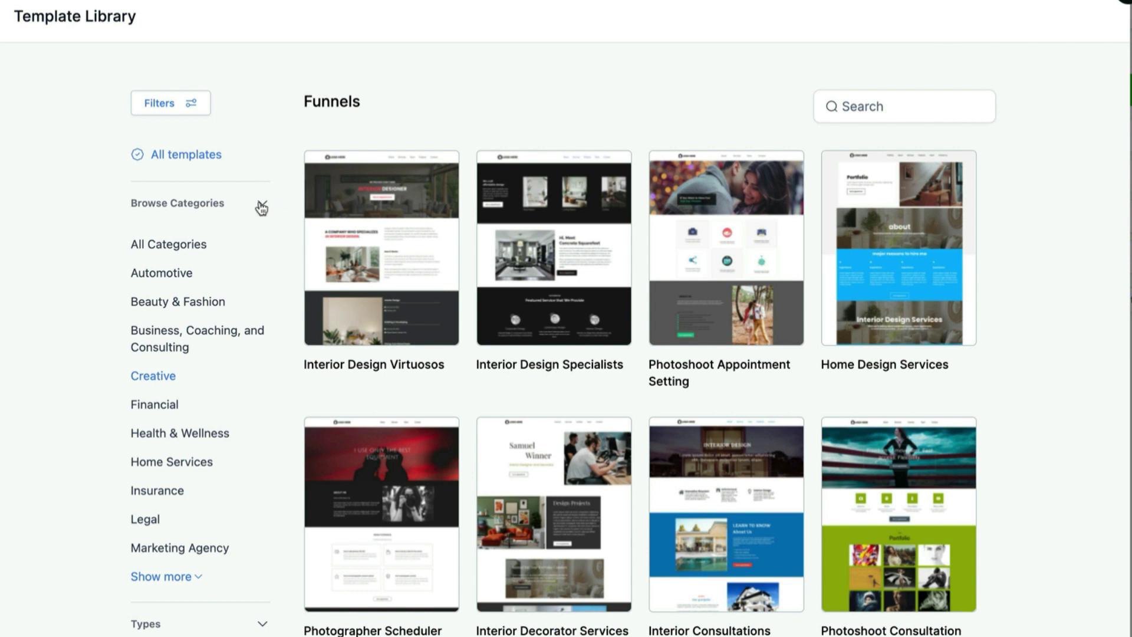
Step: Switch to all categories and expand the full list of template types
{"action": "left_click", "coordinate": [162, 246]}
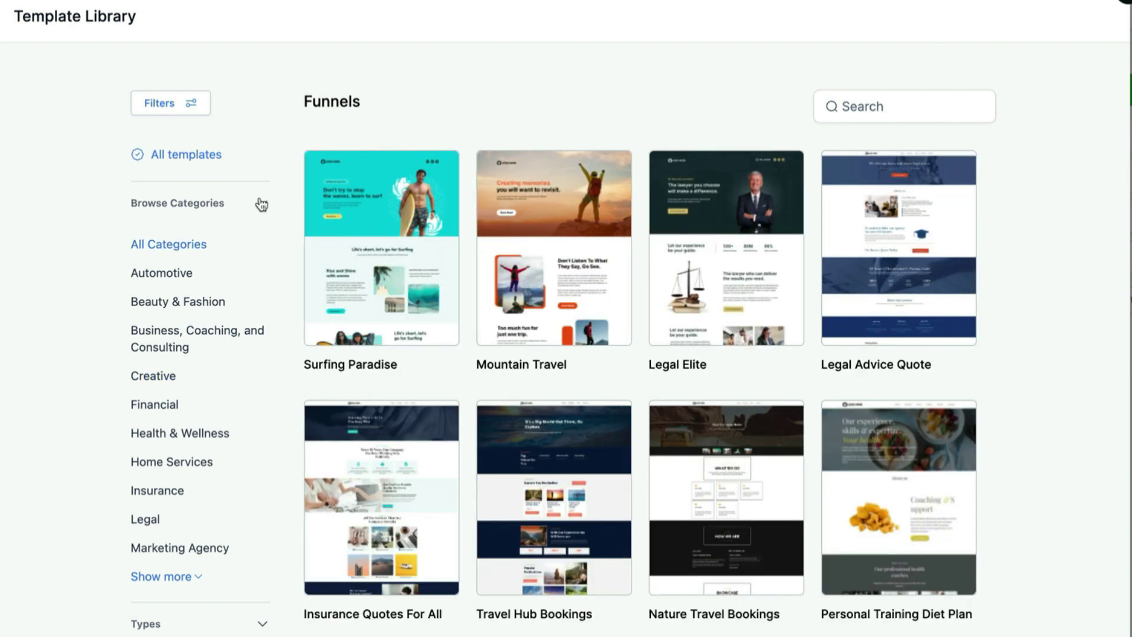
{"action": "left_click", "coordinate": [262, 204]}
{"action": "scroll", "coordinate": [218, 226], "scroll_direction": "down", "scroll_amount": 2}
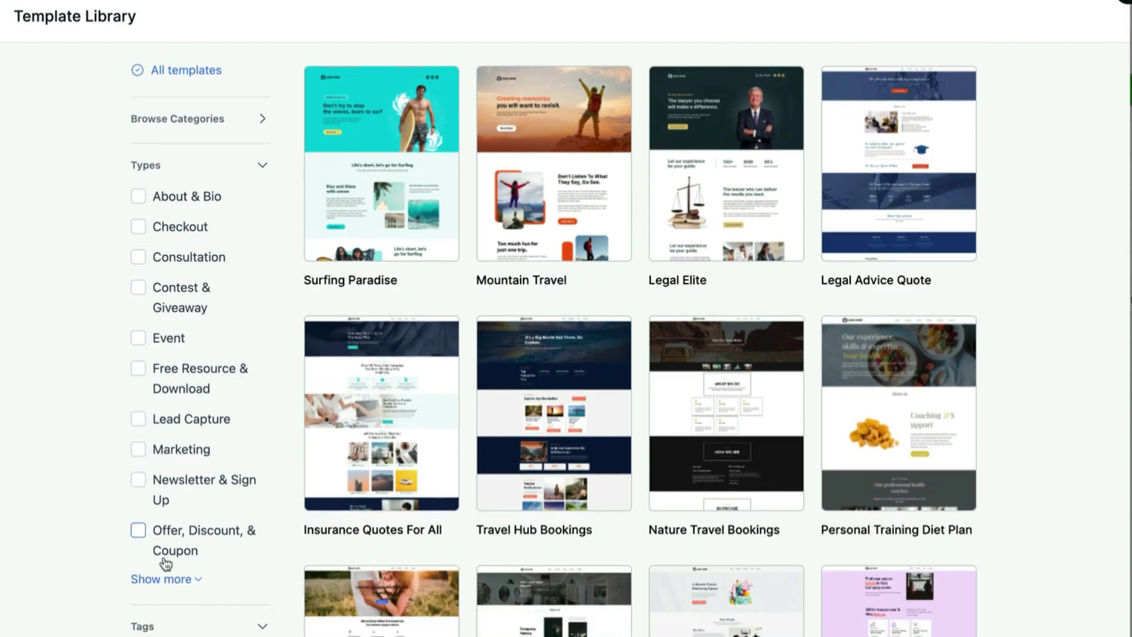
{"action": "left_click", "coordinate": [167, 578]}
{"action": "scroll", "coordinate": [141, 489], "scroll_direction": "down", "scroll_amount": 6}
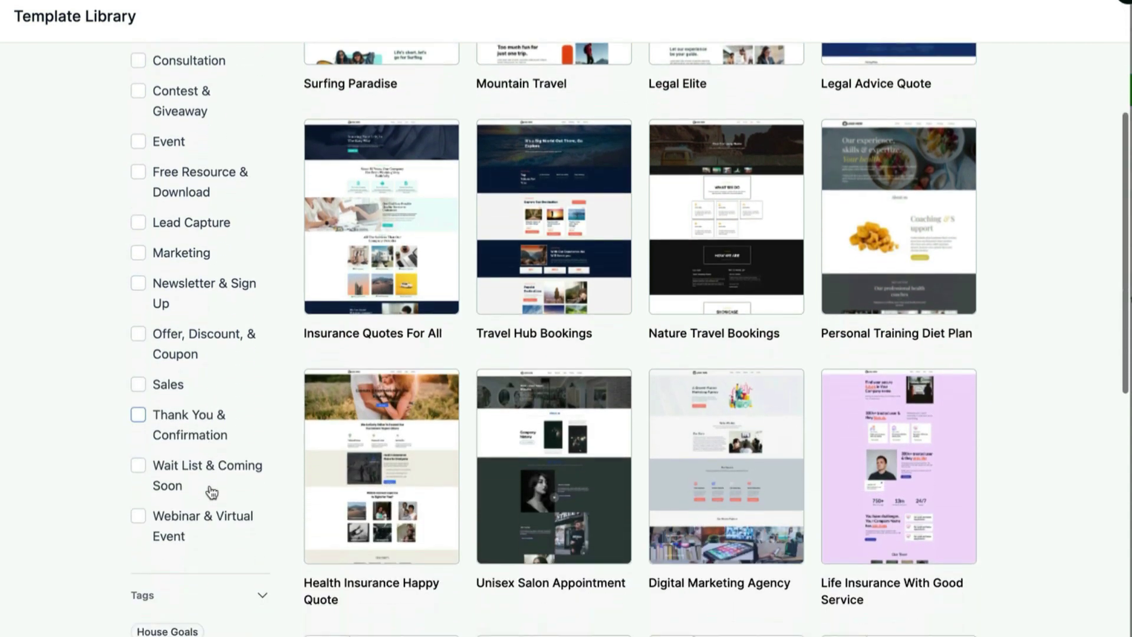
{"action": "scroll", "coordinate": [212, 492], "scroll_direction": "up", "scroll_amount": 5}
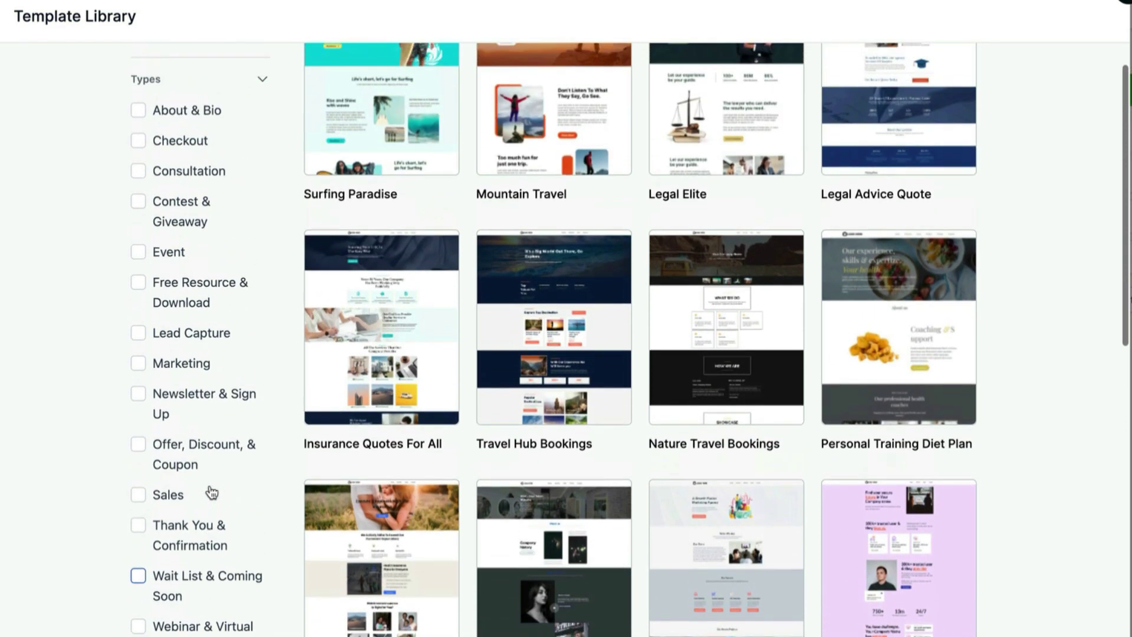
{"action": "scroll", "coordinate": [211, 492], "scroll_direction": "up", "scroll_amount": 1}
{"action": "scroll", "coordinate": [211, 493], "scroll_direction": "down", "scroll_amount": 2}
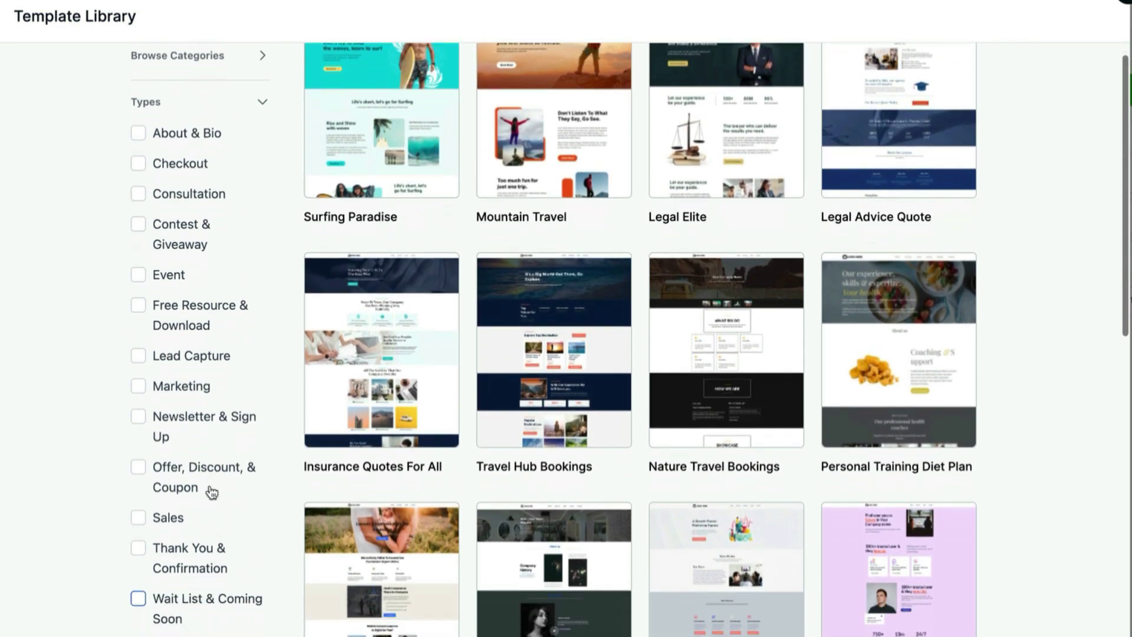
Step: Filter templates to the Sales type and look over Chiropractic Appointments
{"action": "left_click", "coordinate": [212, 492]}
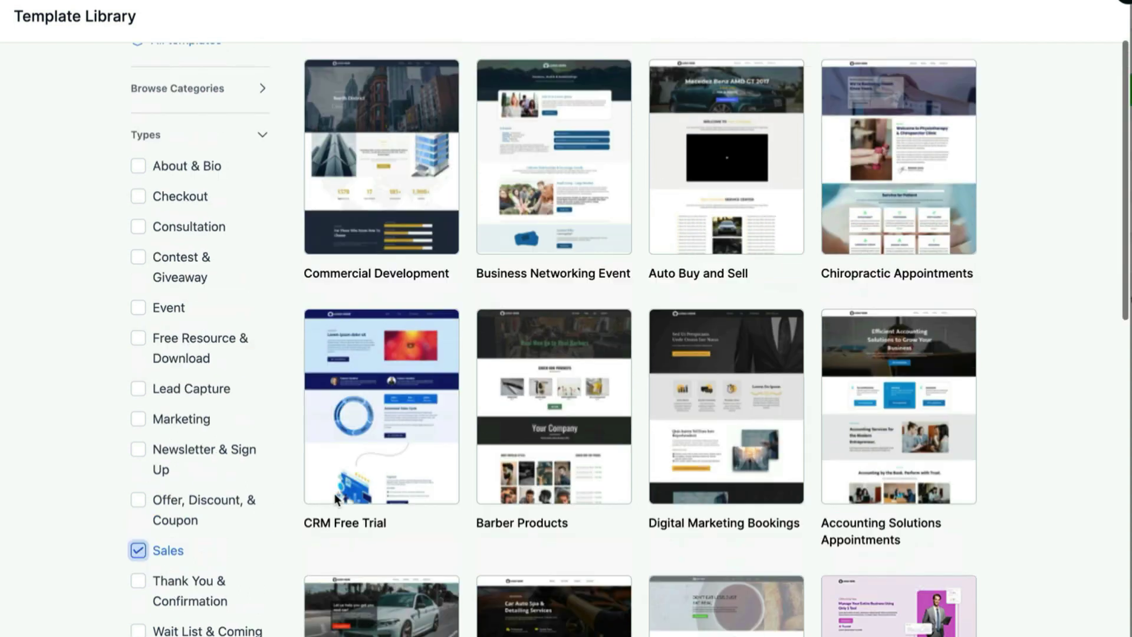
{"action": "scroll", "coordinate": [336, 499], "scroll_direction": "down", "scroll_amount": 1}
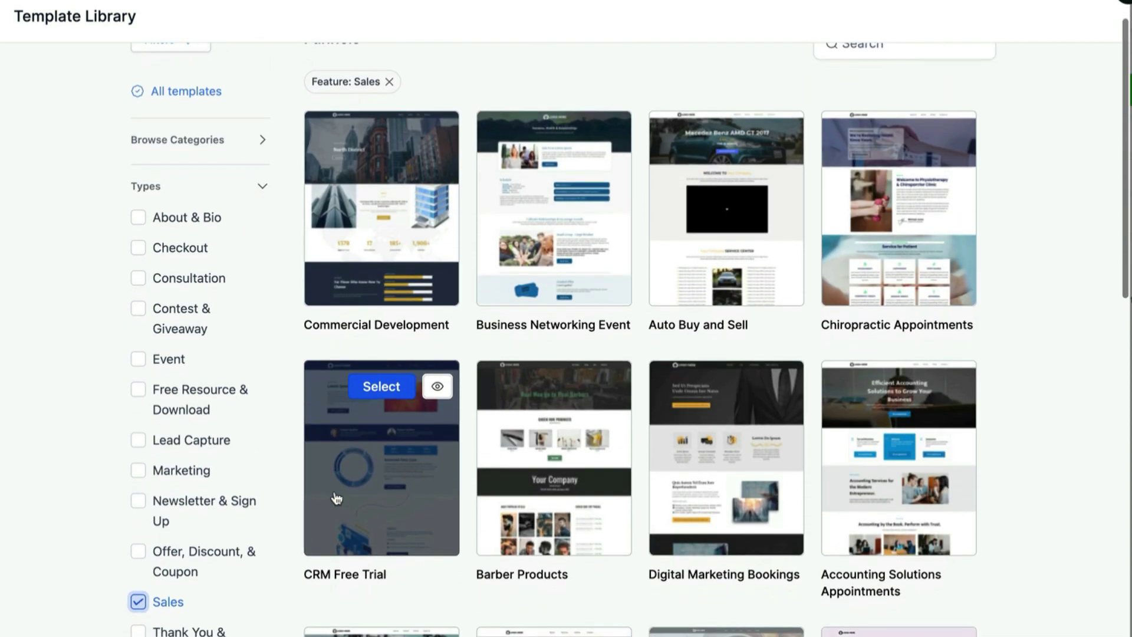
{"action": "scroll", "coordinate": [334, 498], "scroll_direction": "up", "scroll_amount": 1}
{"action": "mouse_move", "coordinate": [843, 367]}
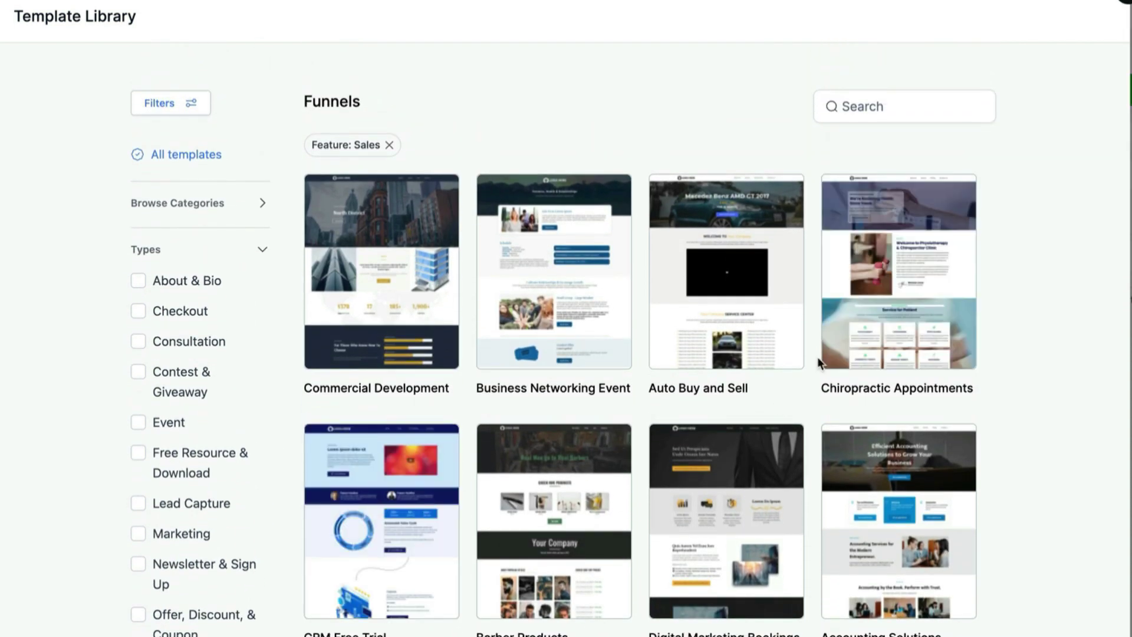
{"action": "scroll", "coordinate": [817, 356], "scroll_direction": "down", "scroll_amount": 6}
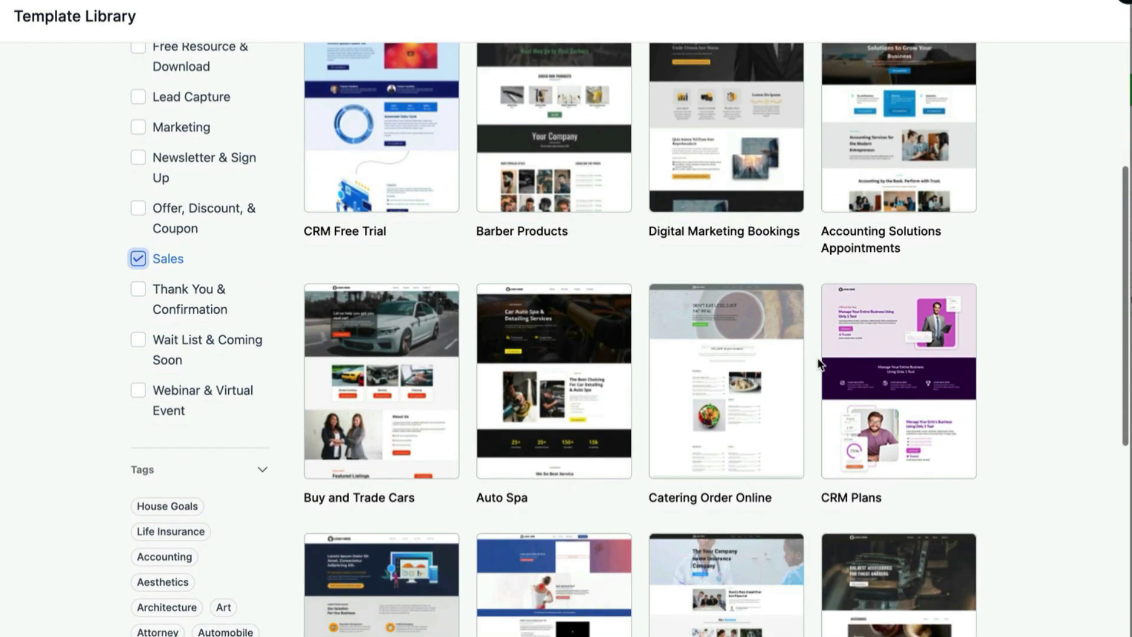
{"action": "scroll", "coordinate": [817, 357], "scroll_direction": "up", "scroll_amount": 7}
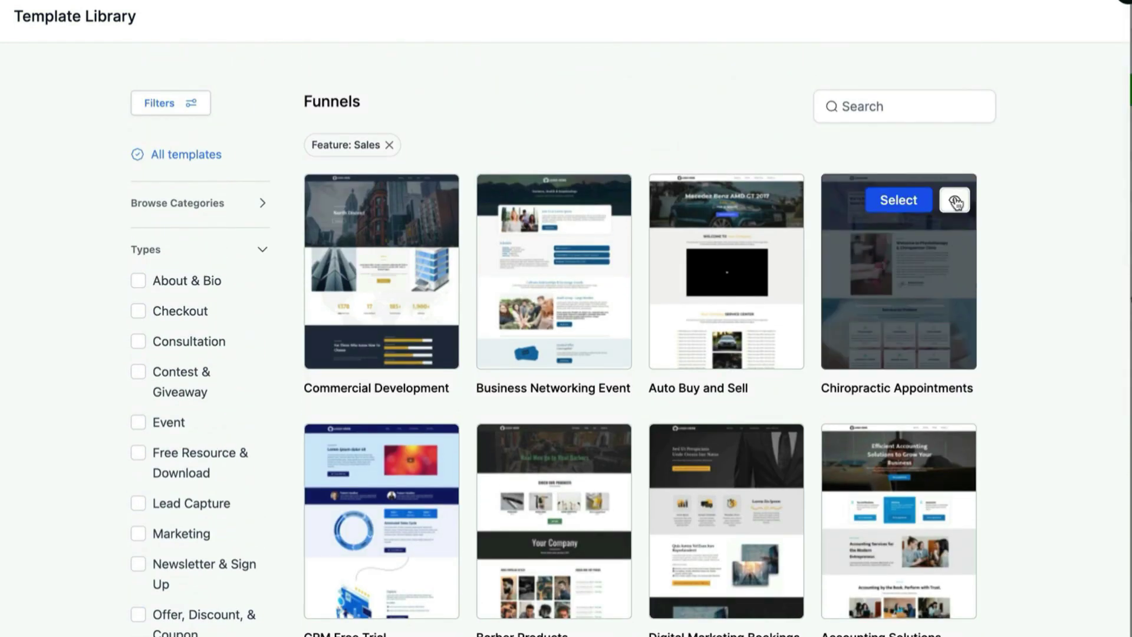
Step: Preview the Chiropractic Appointments template and scroll through its sections and back up
{"action": "left_click", "coordinate": [955, 202]}
{"action": "scroll", "coordinate": [922, 227], "scroll_direction": "down", "scroll_amount": 2}
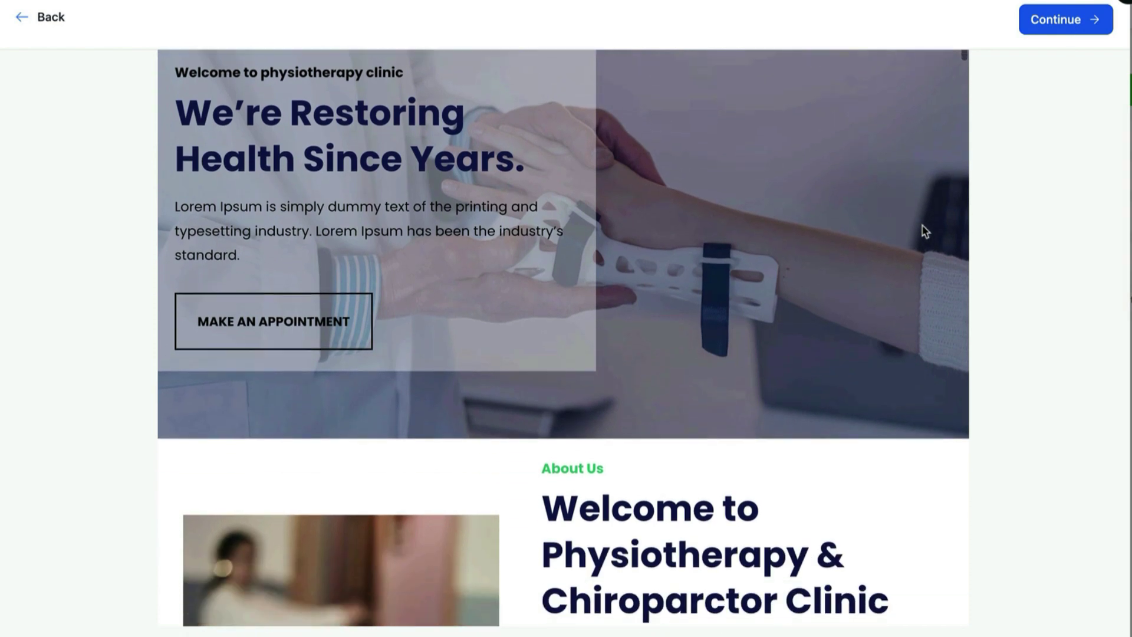
{"action": "scroll", "coordinate": [923, 229], "scroll_direction": "down", "scroll_amount": 19}
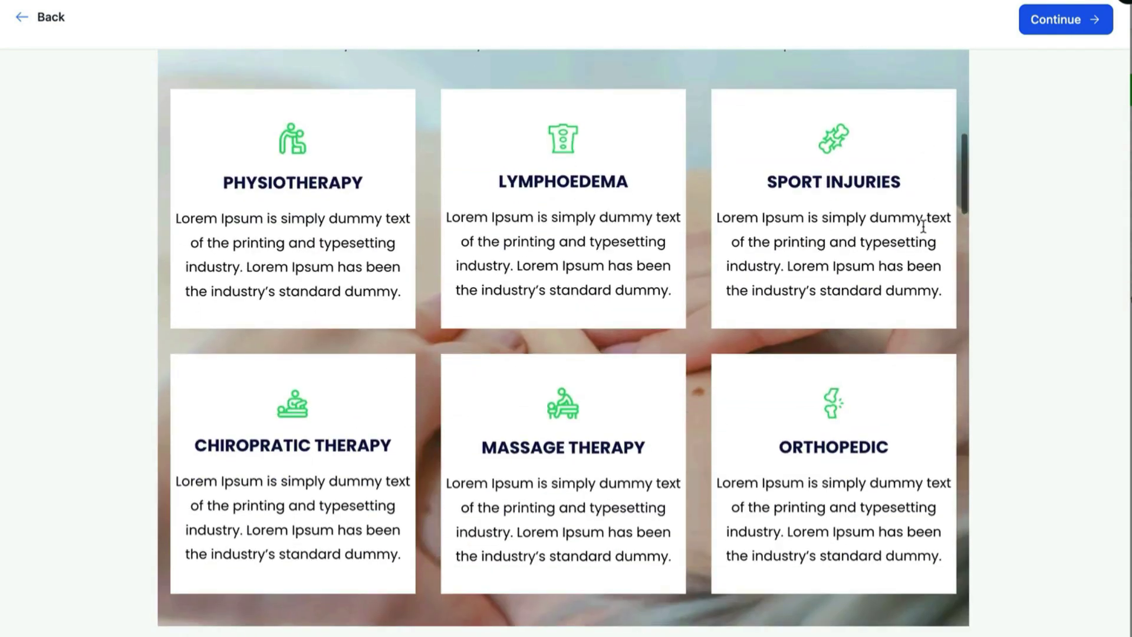
{"action": "scroll", "coordinate": [923, 227], "scroll_direction": "down", "scroll_amount": 17}
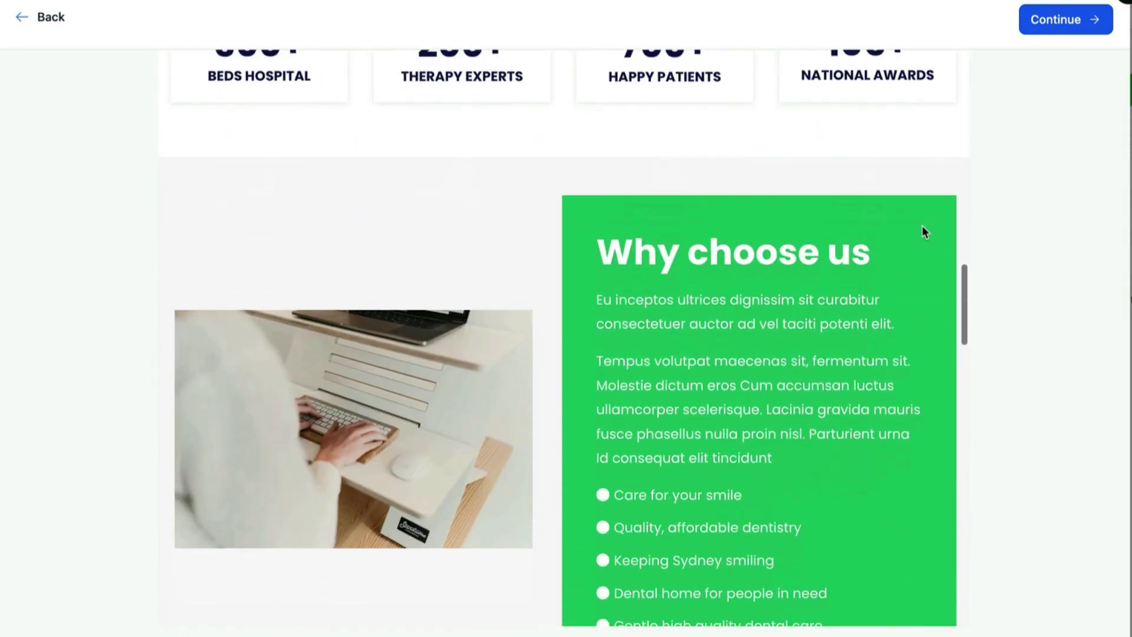
{"action": "scroll", "coordinate": [923, 232], "scroll_direction": "down", "scroll_amount": 9}
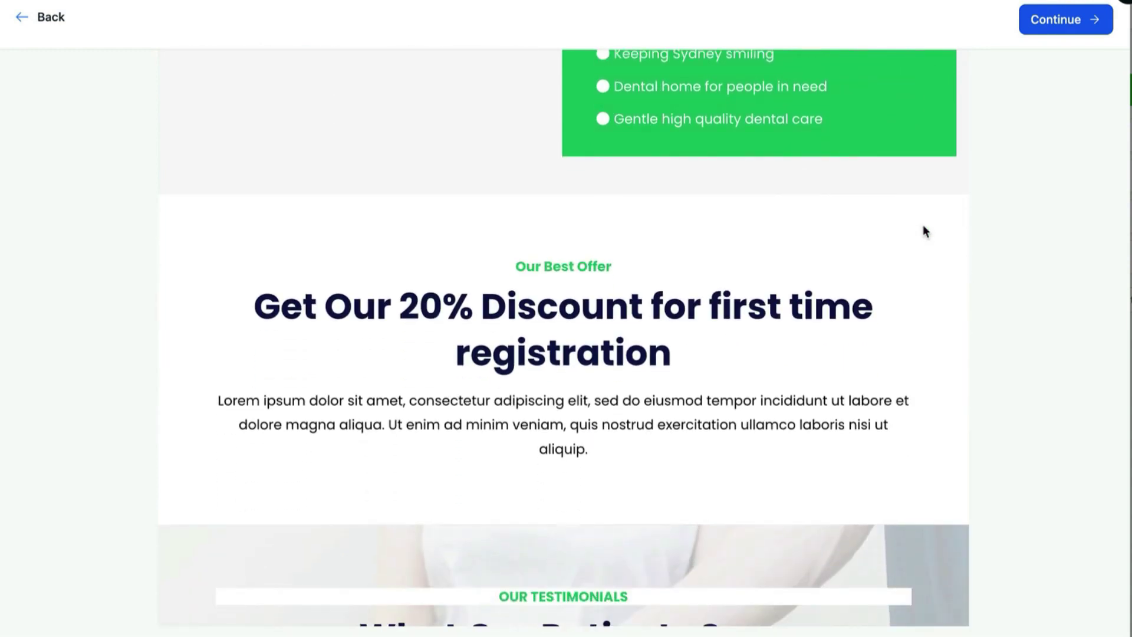
{"action": "scroll", "coordinate": [925, 231], "scroll_direction": "down", "scroll_amount": 7}
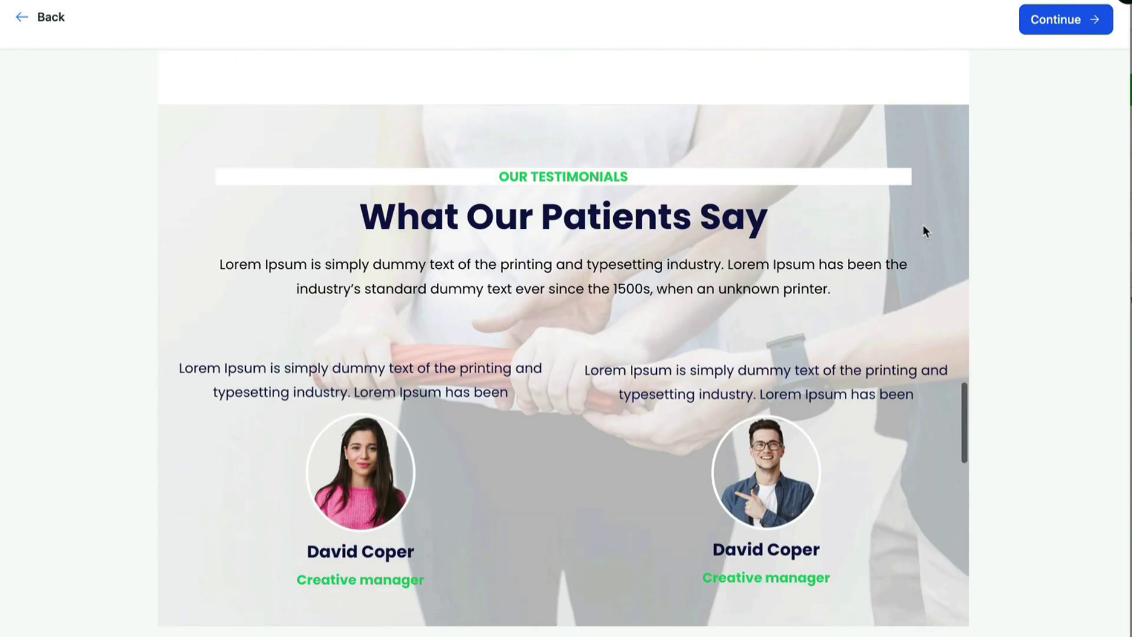
{"action": "scroll", "coordinate": [923, 230], "scroll_direction": "down", "scroll_amount": 10}
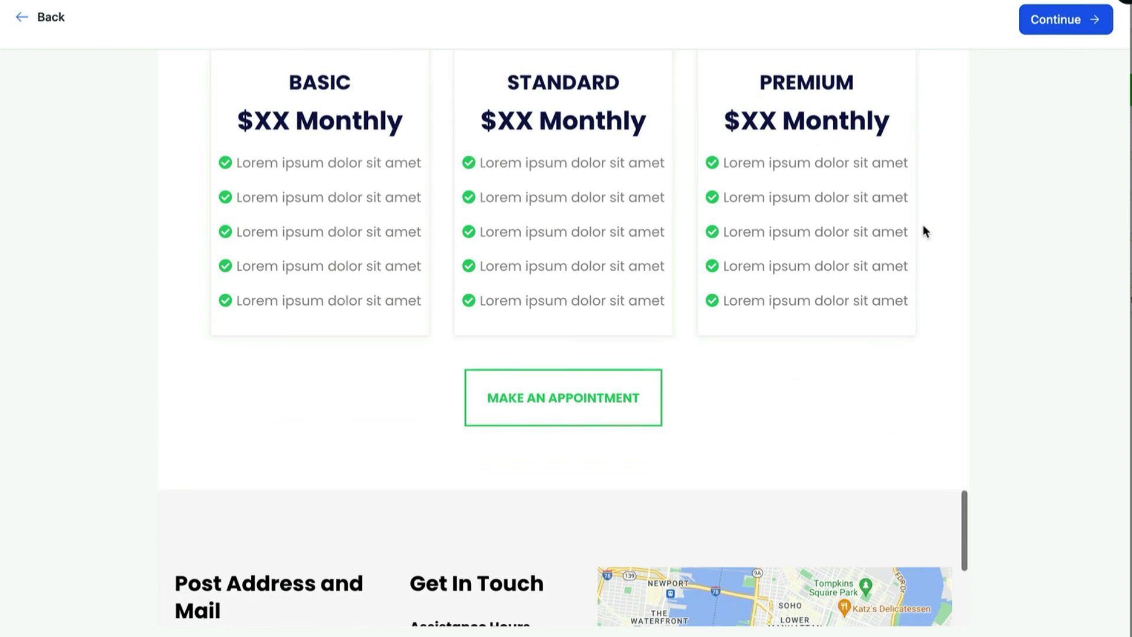
{"action": "scroll", "coordinate": [923, 231], "scroll_direction": "down", "scroll_amount": 4}
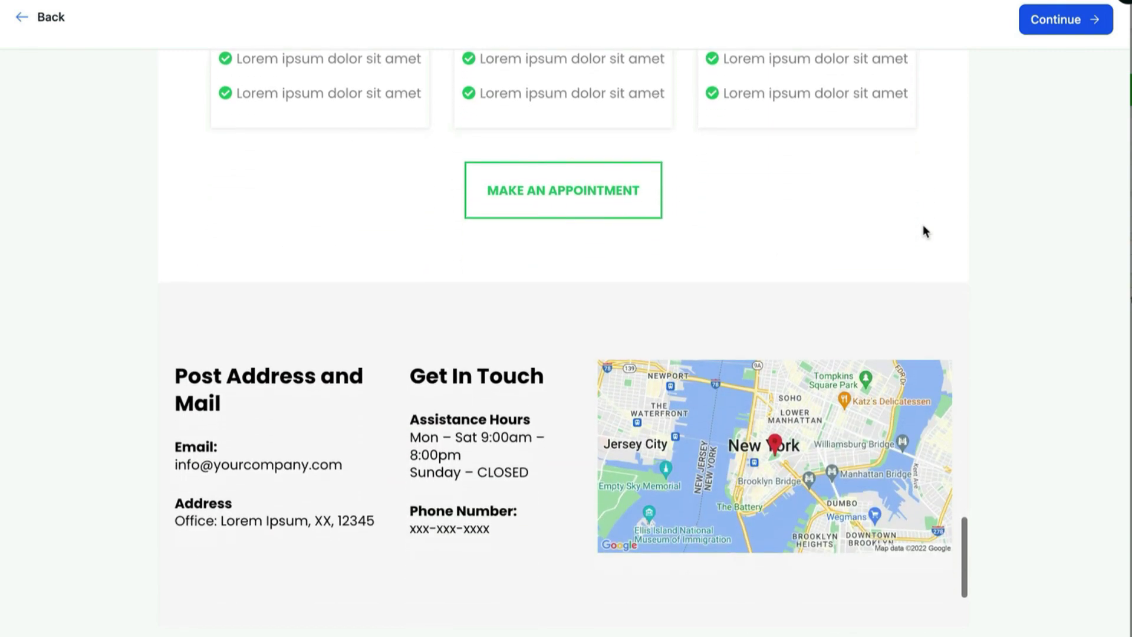
{"action": "scroll", "coordinate": [923, 231], "scroll_direction": "up", "scroll_amount": 15}
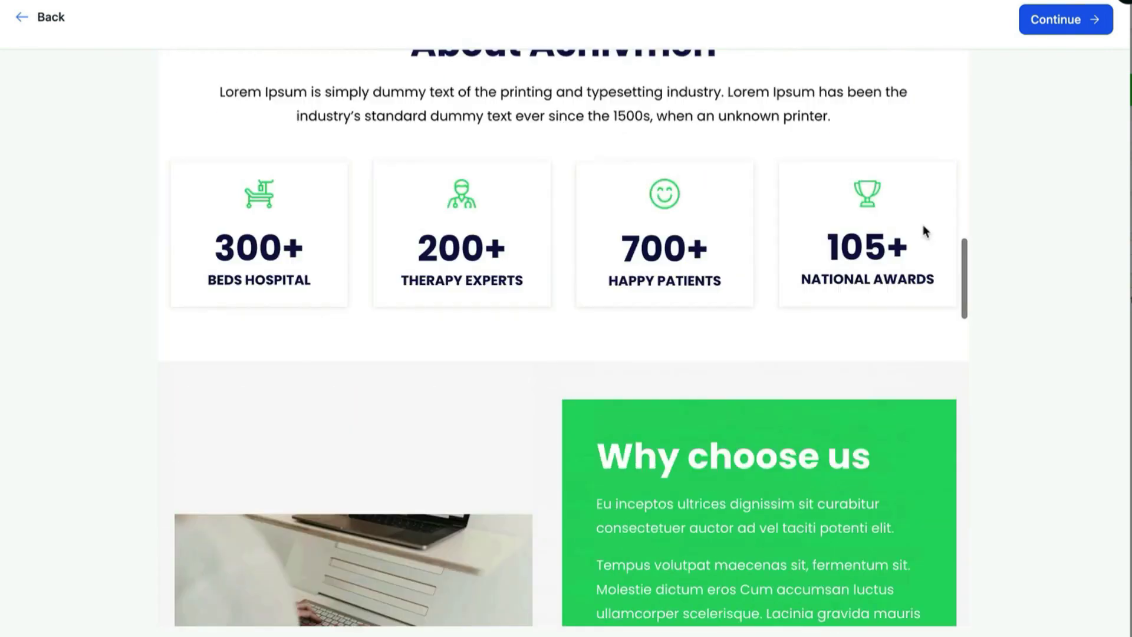
{"action": "scroll", "coordinate": [922, 225], "scroll_direction": "up", "scroll_amount": 15}
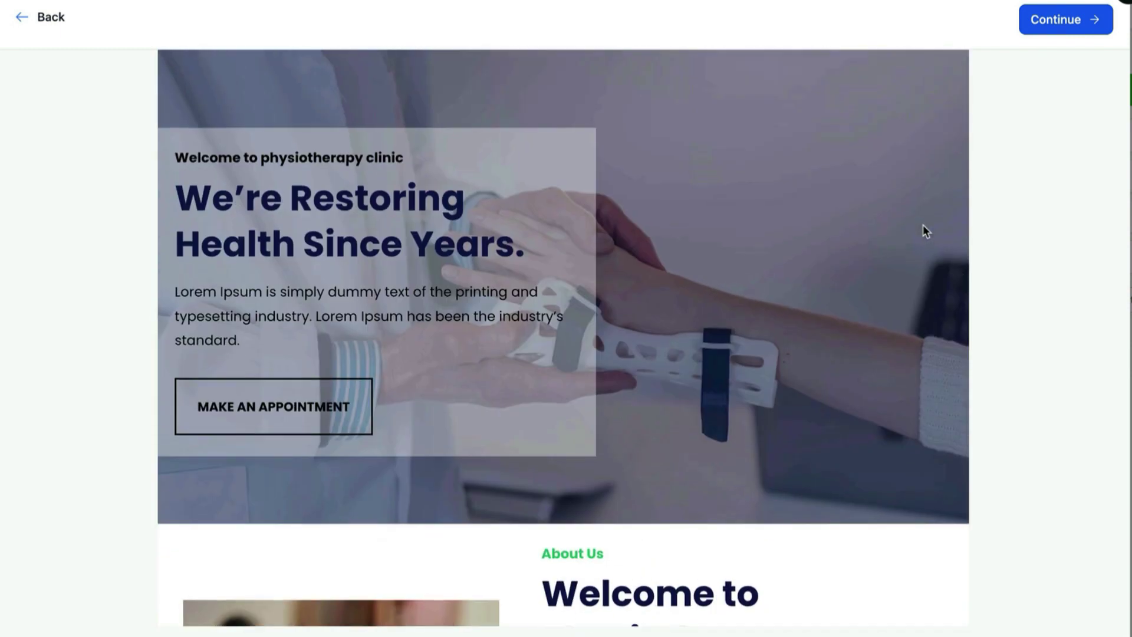
Step: Agree to the template's image usage terms and import it into the account
{"action": "left_click", "coordinate": [1091, 27]}
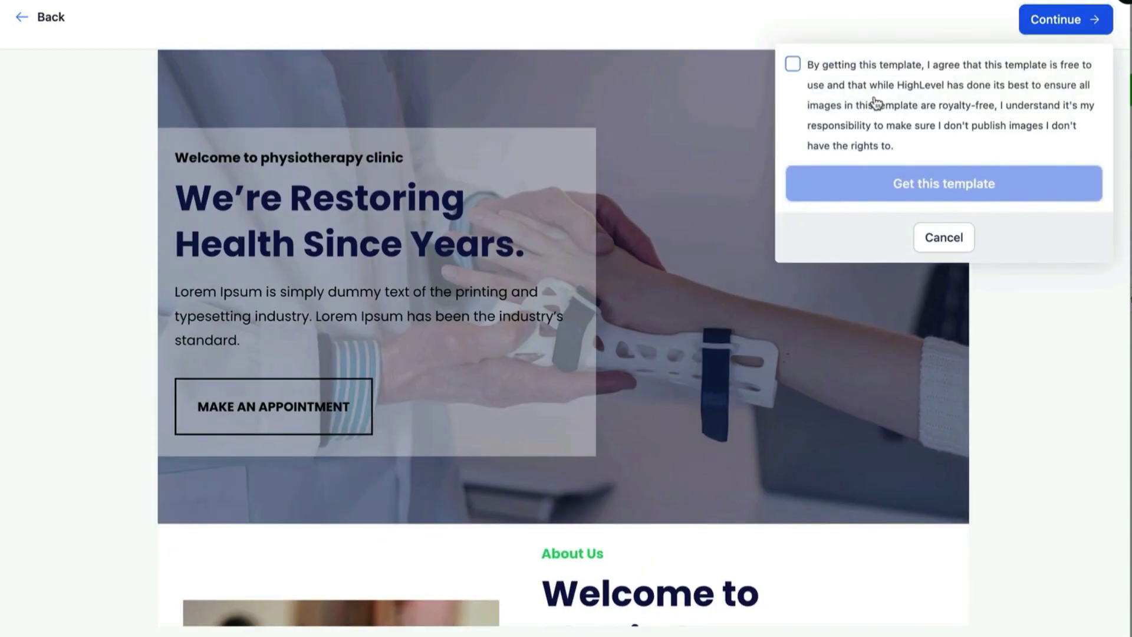
{"action": "left_click", "coordinate": [853, 91]}
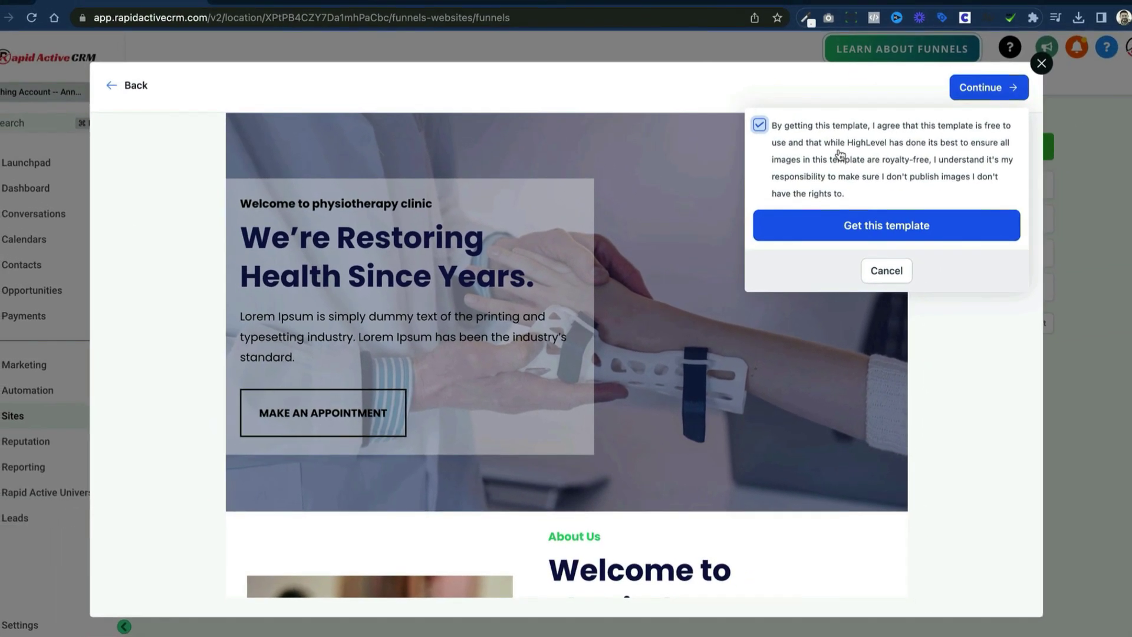
{"action": "left_click", "coordinate": [885, 230]}
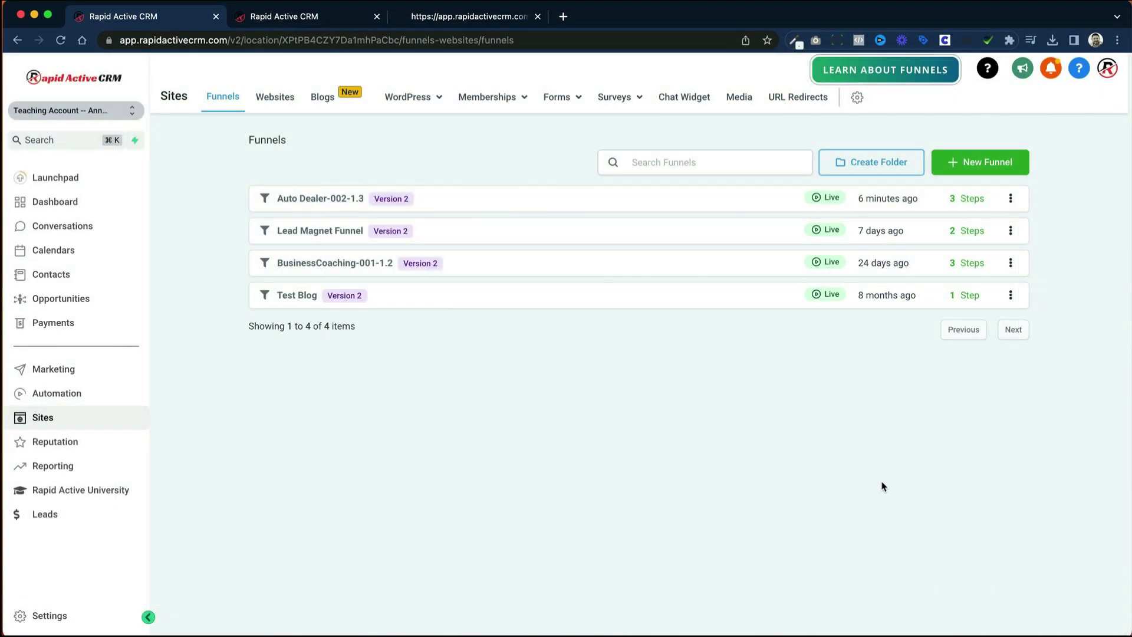
Step: Reload the Funnels list, dismiss the phone warning, and open Physical Therapy-005-1.2
{"action": "right_click", "coordinate": [881, 486]}
{"action": "left_click", "coordinate": [911, 524]}
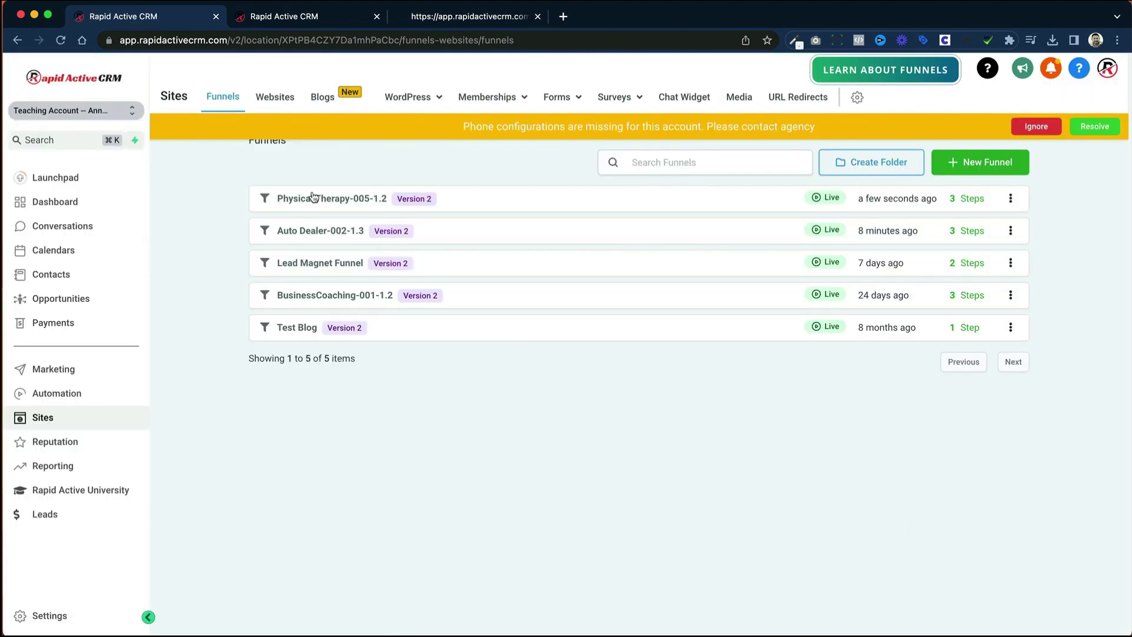
{"action": "left_click", "coordinate": [1026, 130]}
{"action": "left_click", "coordinate": [332, 201]}
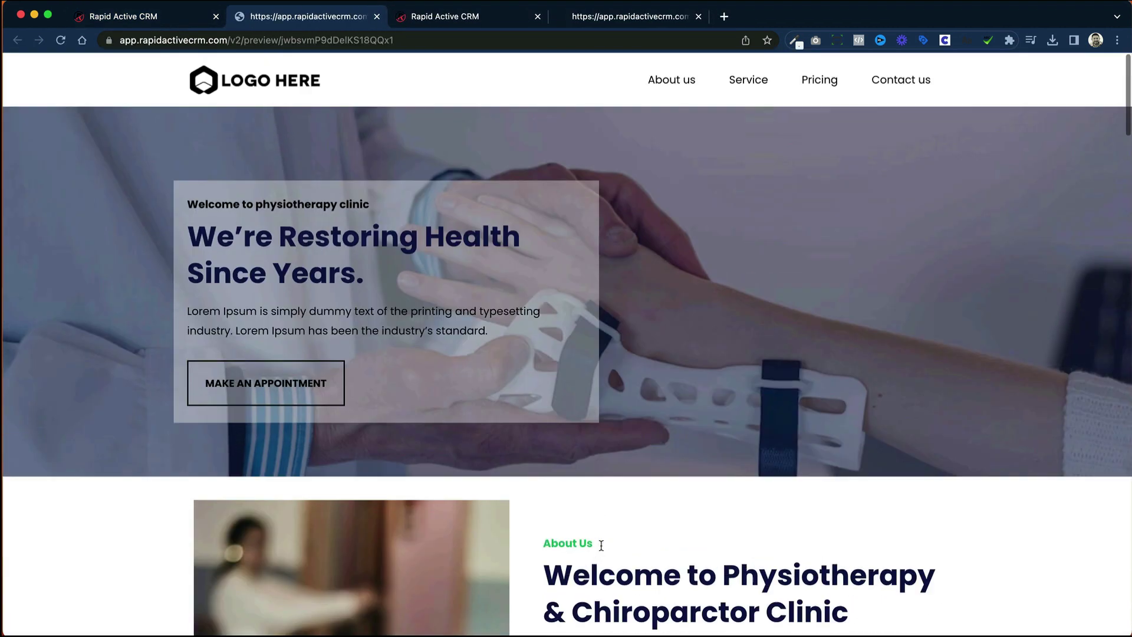
Step: Scroll the Physical Therapy Home preview from hero through services, testimonials, pricing and footer
{"action": "scroll", "coordinate": [603, 550], "scroll_direction": "down", "scroll_amount": 3}
{"action": "scroll", "coordinate": [602, 550], "scroll_direction": "up", "scroll_amount": 3}
{"action": "scroll", "coordinate": [949, 127], "scroll_direction": "down", "scroll_amount": 10}
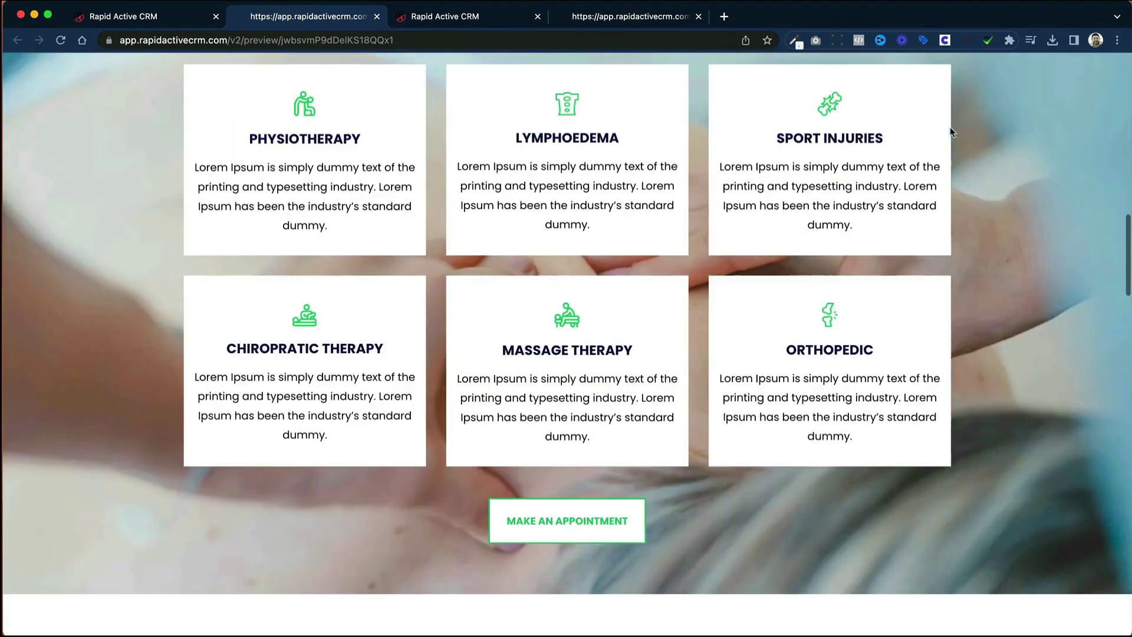
{"action": "scroll", "coordinate": [950, 126], "scroll_direction": "down", "scroll_amount": 2}
{"action": "scroll", "coordinate": [949, 126], "scroll_direction": "up", "scroll_amount": 2}
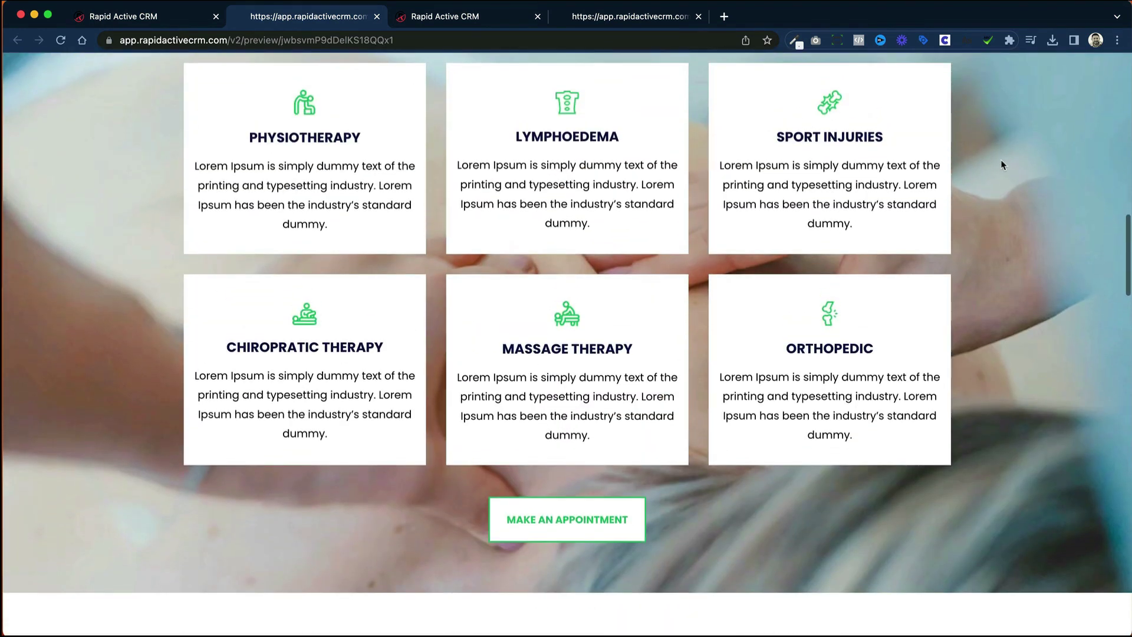
{"action": "scroll", "coordinate": [1001, 162], "scroll_direction": "down", "scroll_amount": 1}
{"action": "scroll", "coordinate": [1003, 165], "scroll_direction": "down", "scroll_amount": 10}
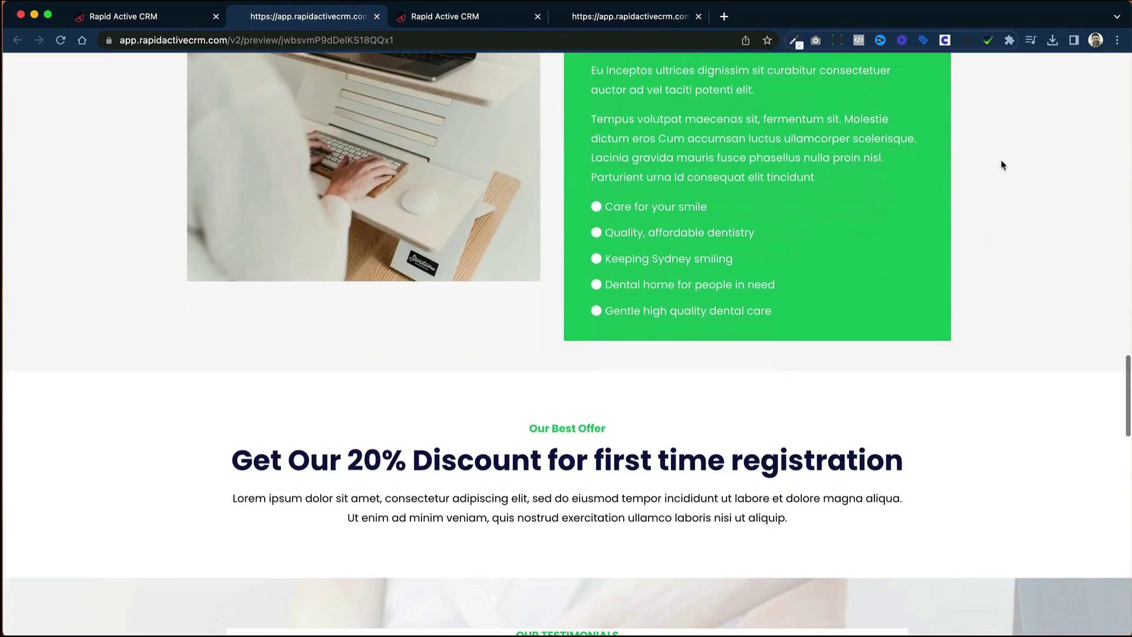
{"action": "scroll", "coordinate": [1002, 165], "scroll_direction": "up", "scroll_amount": 6}
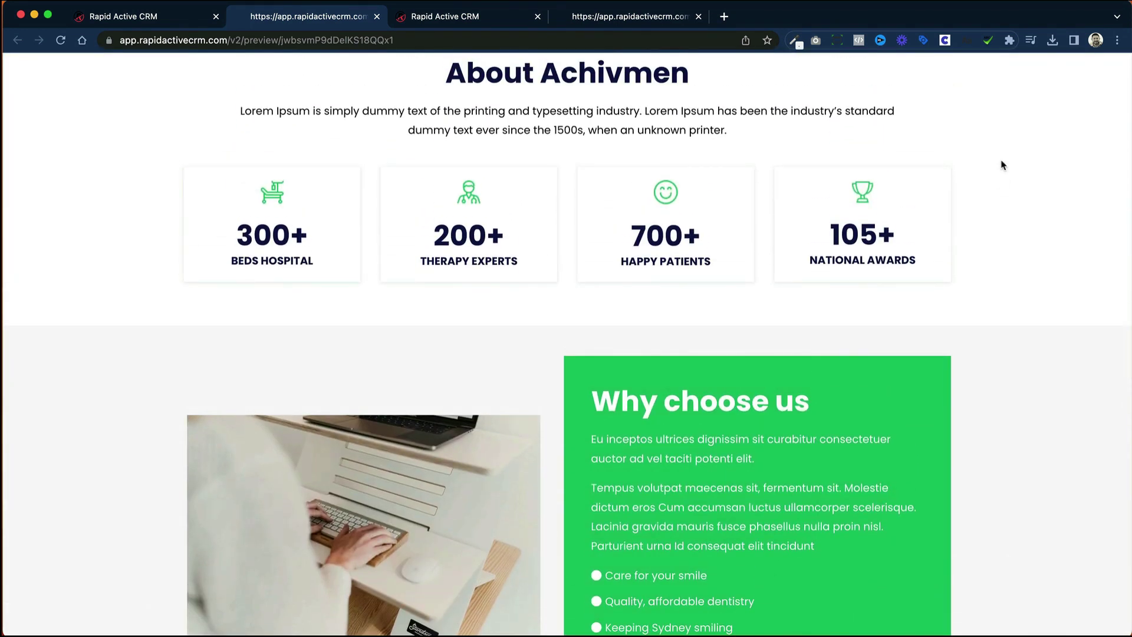
{"action": "scroll", "coordinate": [950, 203], "scroll_direction": "down", "scroll_amount": 12}
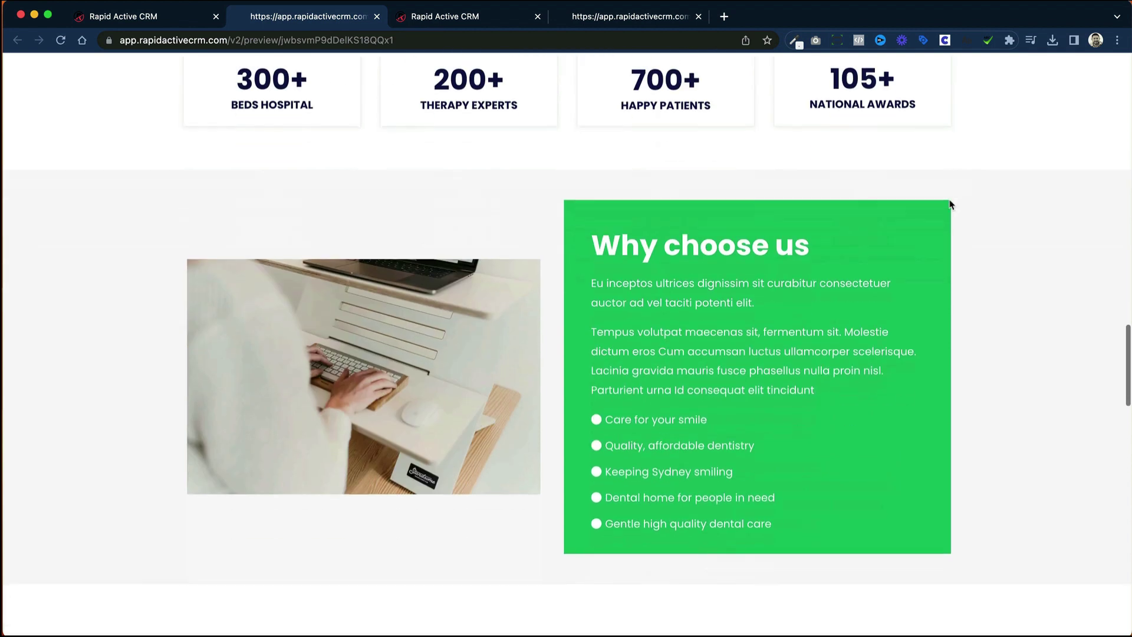
{"action": "scroll", "coordinate": [949, 205], "scroll_direction": "up", "scroll_amount": 1}
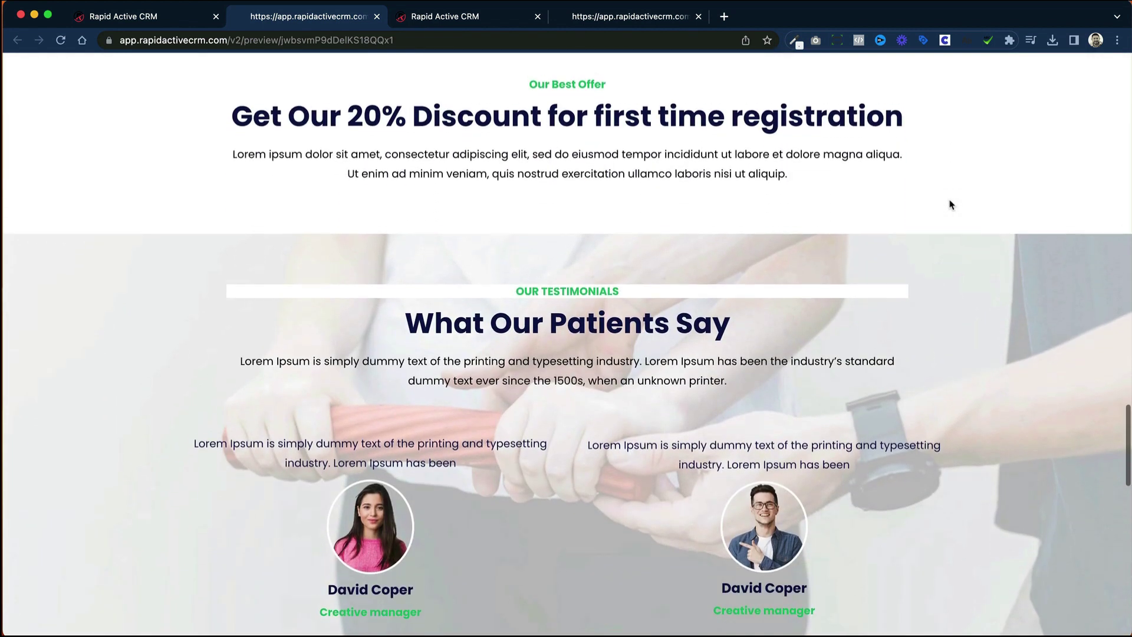
{"action": "scroll", "coordinate": [950, 205], "scroll_direction": "down", "scroll_amount": 5}
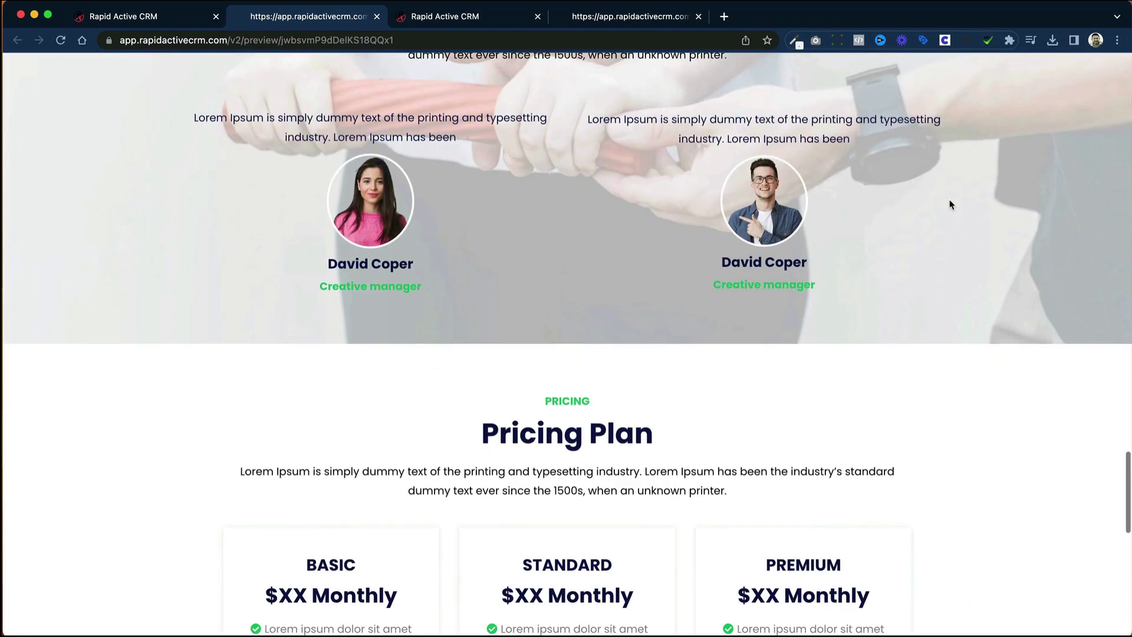
{"action": "scroll", "coordinate": [489, 287], "scroll_direction": "up", "scroll_amount": 1}
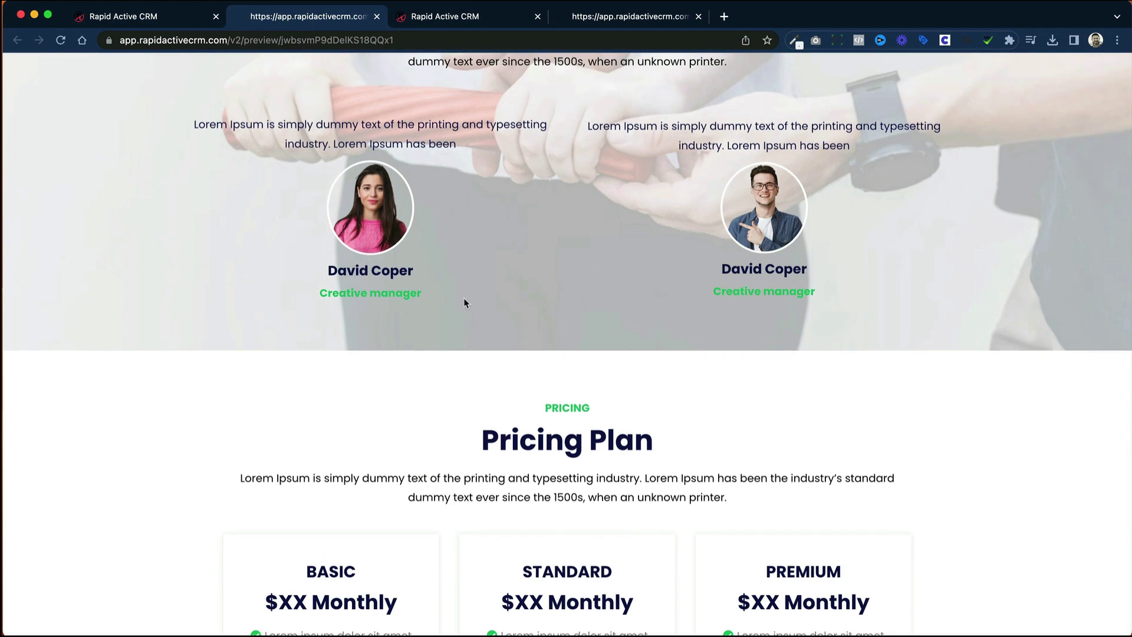
{"action": "scroll", "coordinate": [463, 299], "scroll_direction": "up", "scroll_amount": 20}
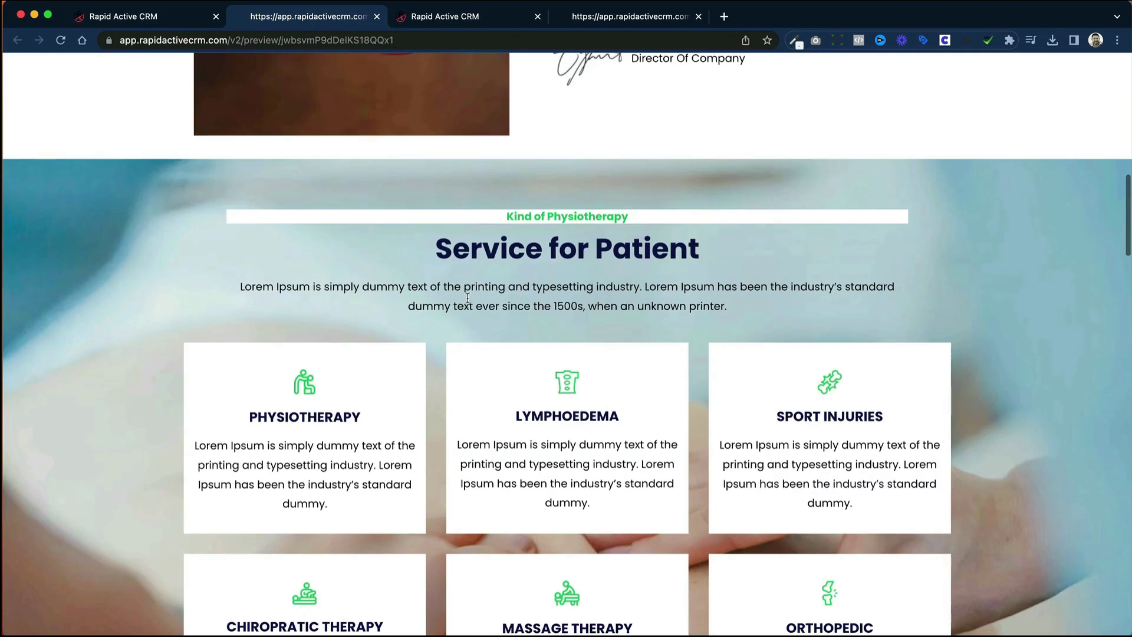
{"action": "scroll", "coordinate": [468, 298], "scroll_direction": "up", "scroll_amount": 10}
{"action": "scroll", "coordinate": [469, 298], "scroll_direction": "down", "scroll_amount": 20}
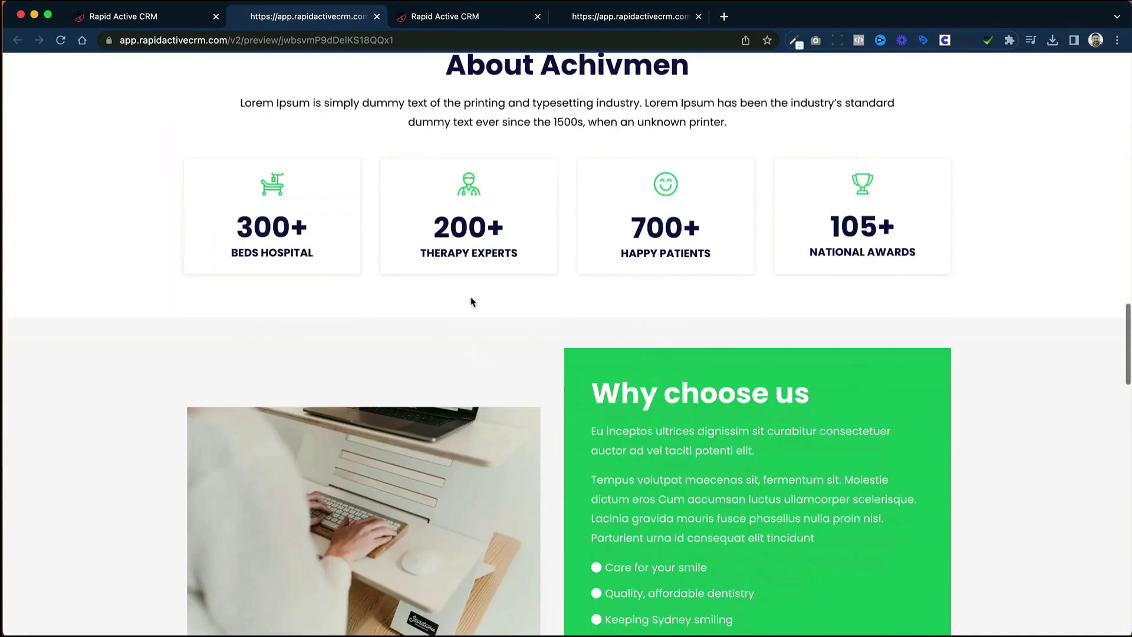
{"action": "scroll", "coordinate": [471, 301], "scroll_direction": "down", "scroll_amount": 15}
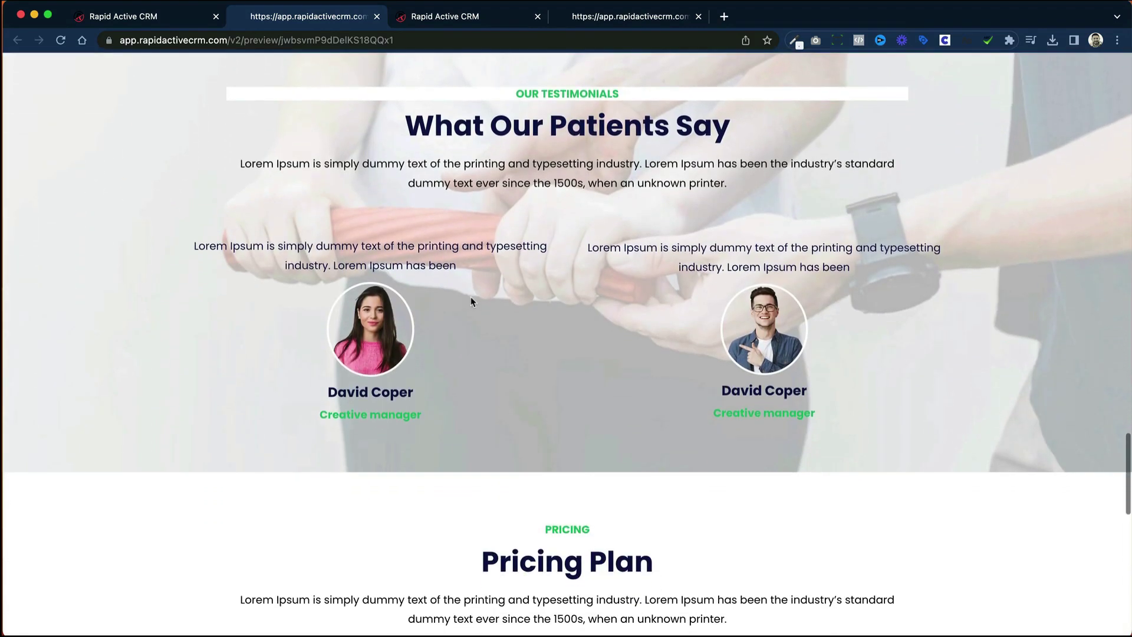
{"action": "scroll", "coordinate": [470, 302], "scroll_direction": "down", "scroll_amount": 5}
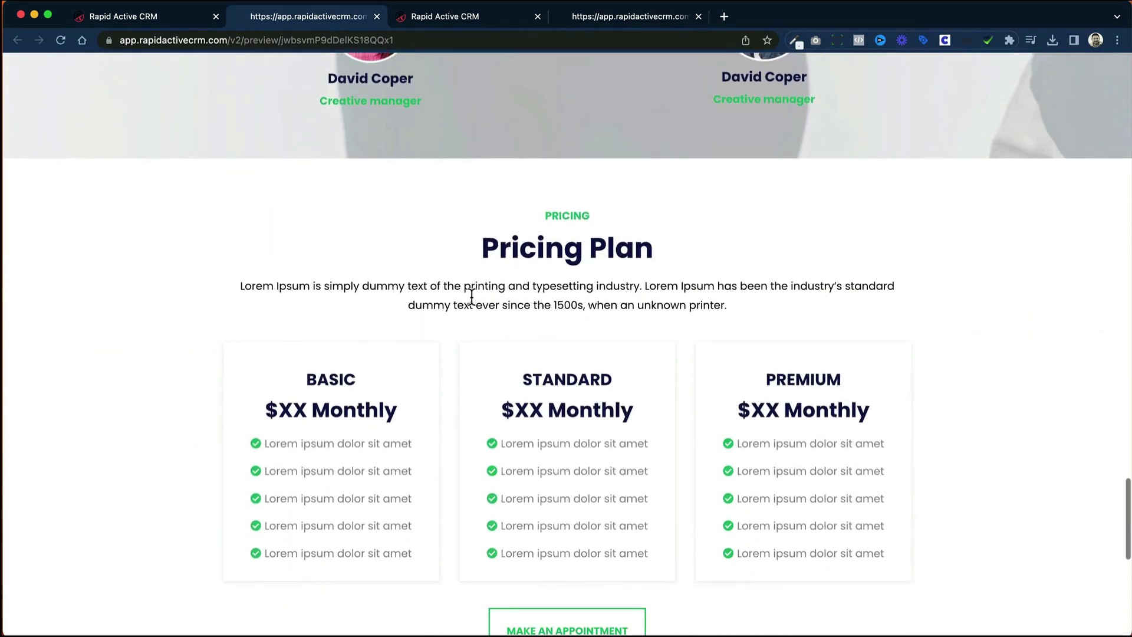
{"action": "scroll", "coordinate": [472, 300], "scroll_direction": "down", "scroll_amount": 3}
{"action": "scroll", "coordinate": [902, 316], "scroll_direction": "down", "scroll_amount": 5}
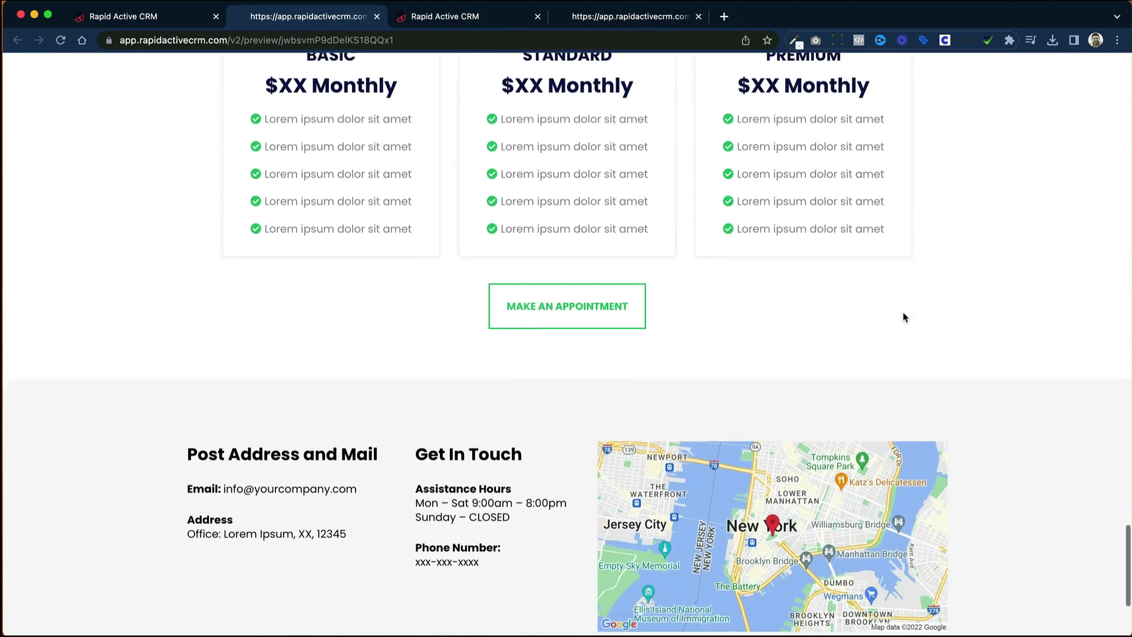
{"action": "scroll", "coordinate": [905, 319], "scroll_direction": "down", "scroll_amount": 2}
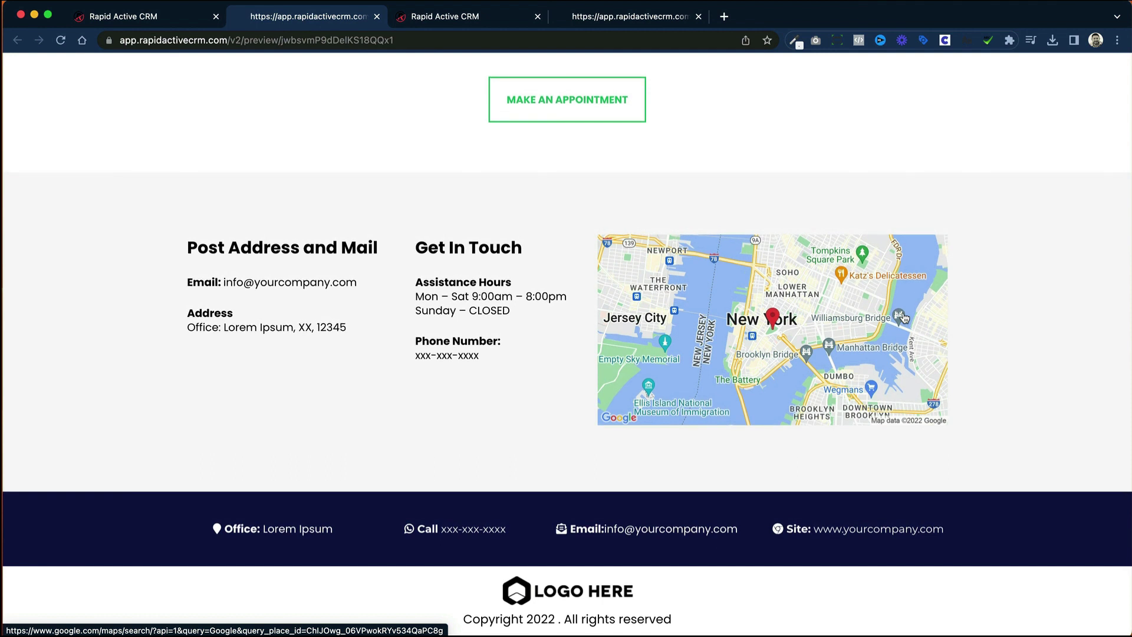
{"action": "scroll", "coordinate": [905, 318], "scroll_direction": "up", "scroll_amount": 20}
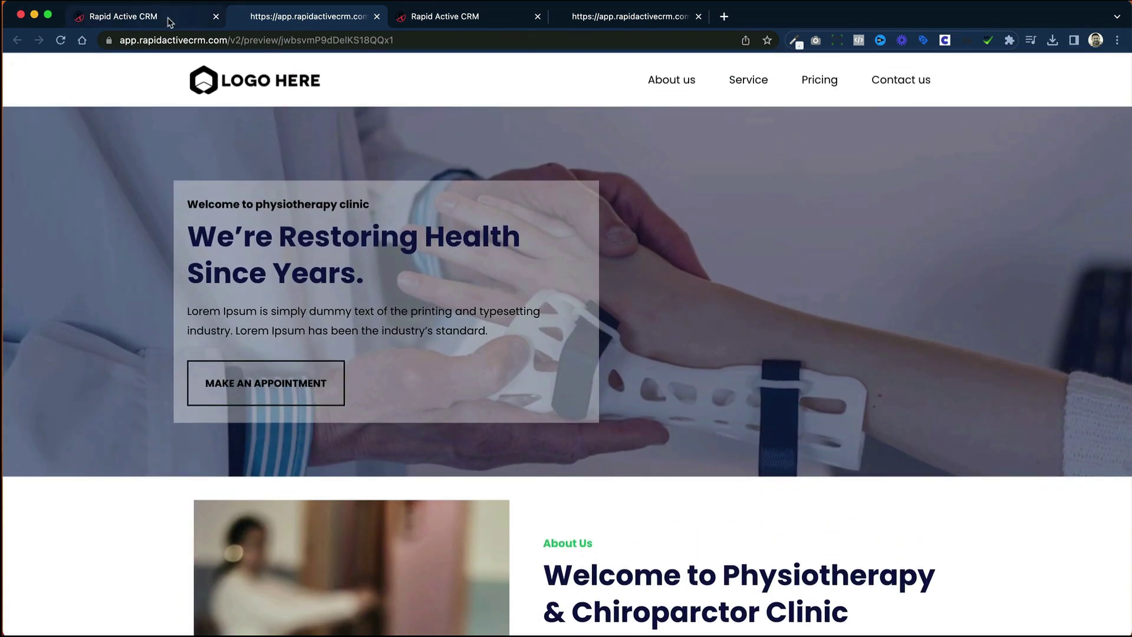
Step: Edit the Physical Therapy funnel's Appointment page and select its calendar element
{"action": "left_click", "coordinate": [169, 23]}
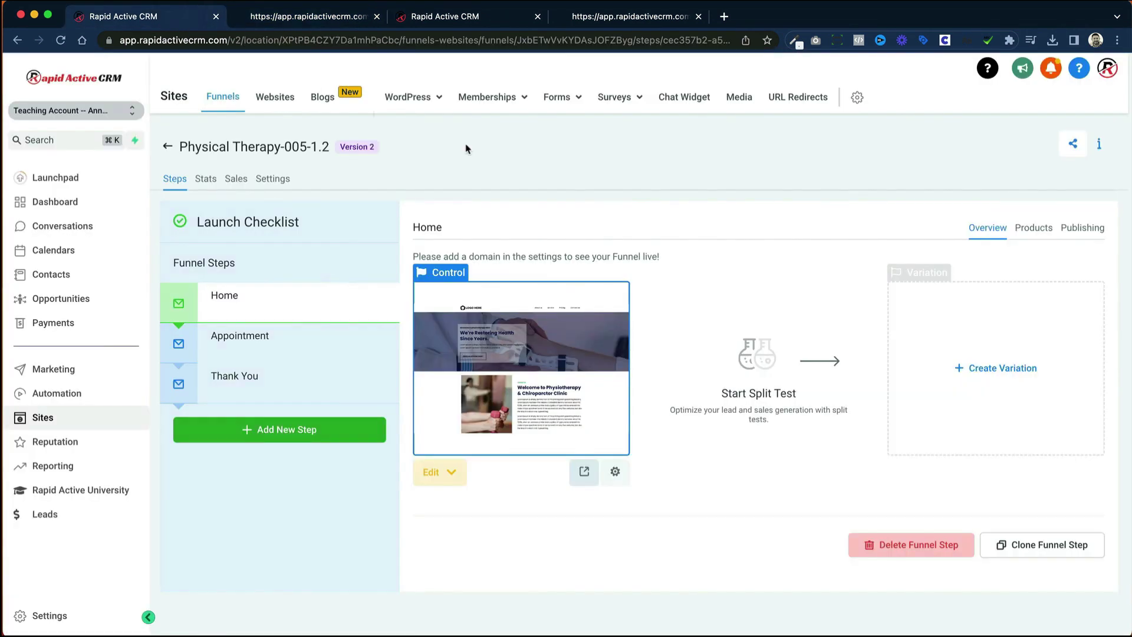
{"action": "left_click", "coordinate": [301, 335]}
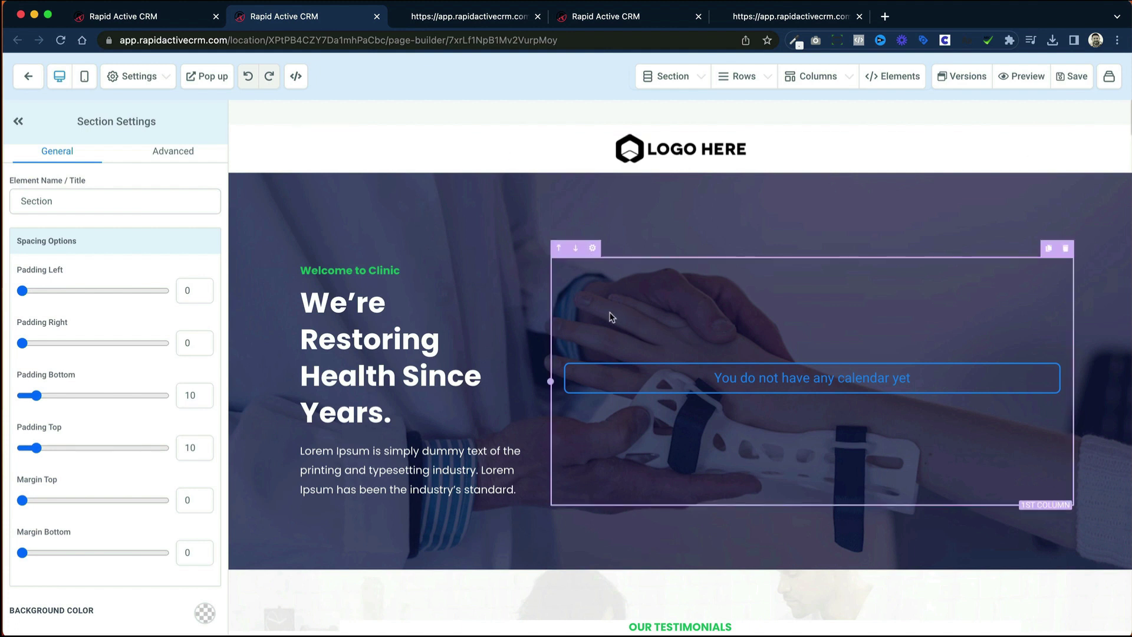
{"action": "left_click", "coordinate": [850, 383]}
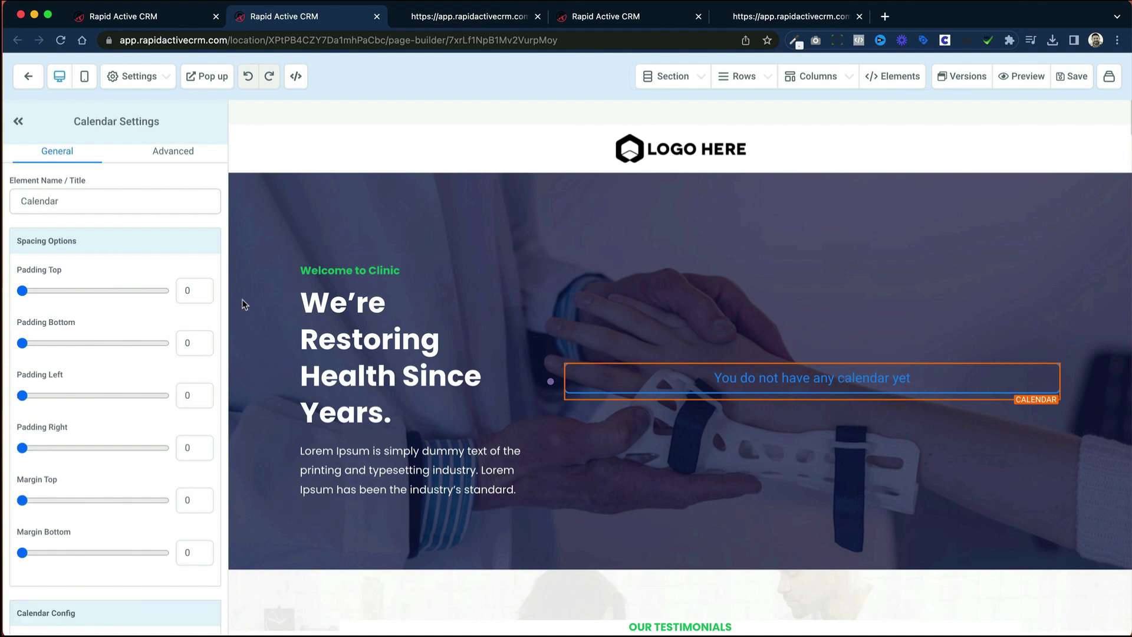
Step: Link the booking widget to the 30 Minute Coaching Session calendar
{"action": "scroll", "coordinate": [95, 304], "scroll_direction": "down", "scroll_amount": 3}
{"action": "left_click", "coordinate": [71, 508]}
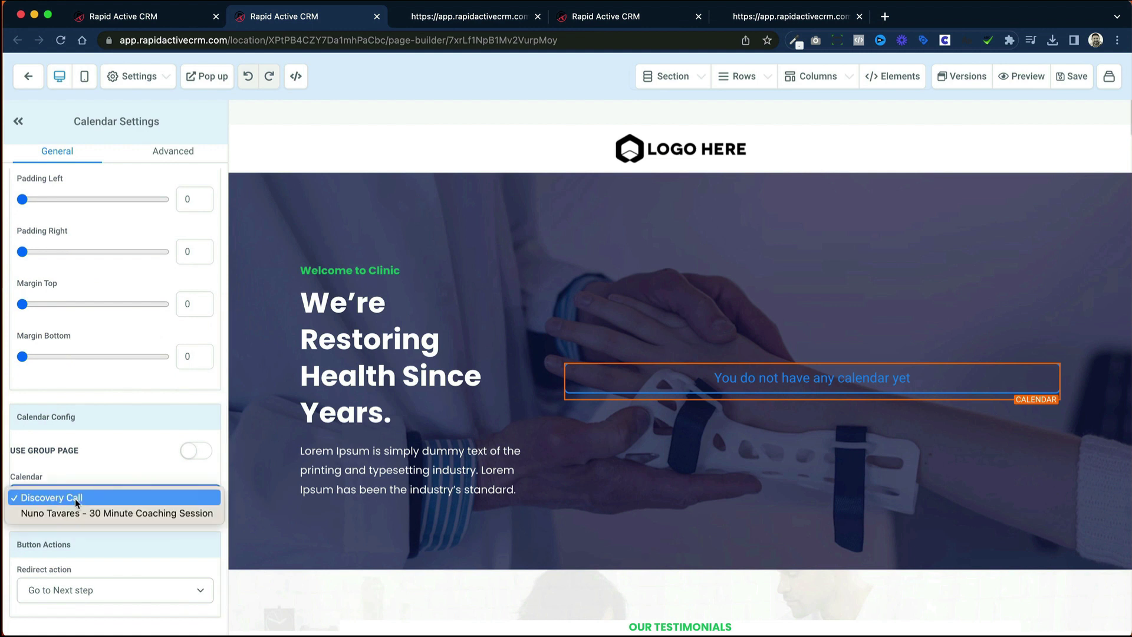
{"action": "left_click", "coordinate": [85, 514]}
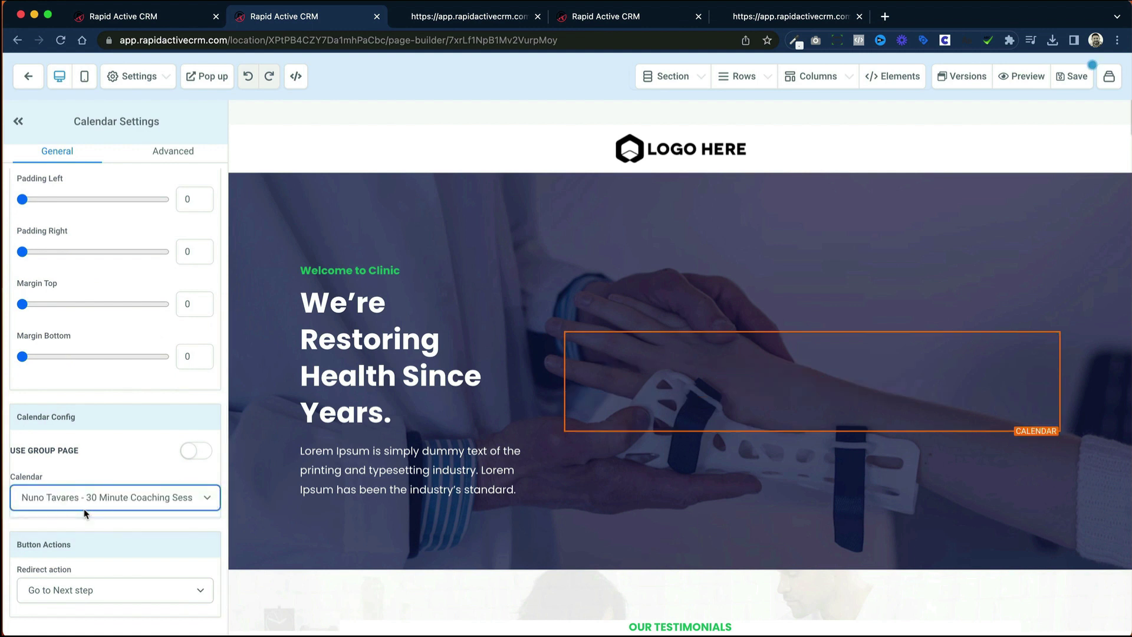
{"action": "scroll", "coordinate": [559, 477], "scroll_direction": "down", "scroll_amount": 8}
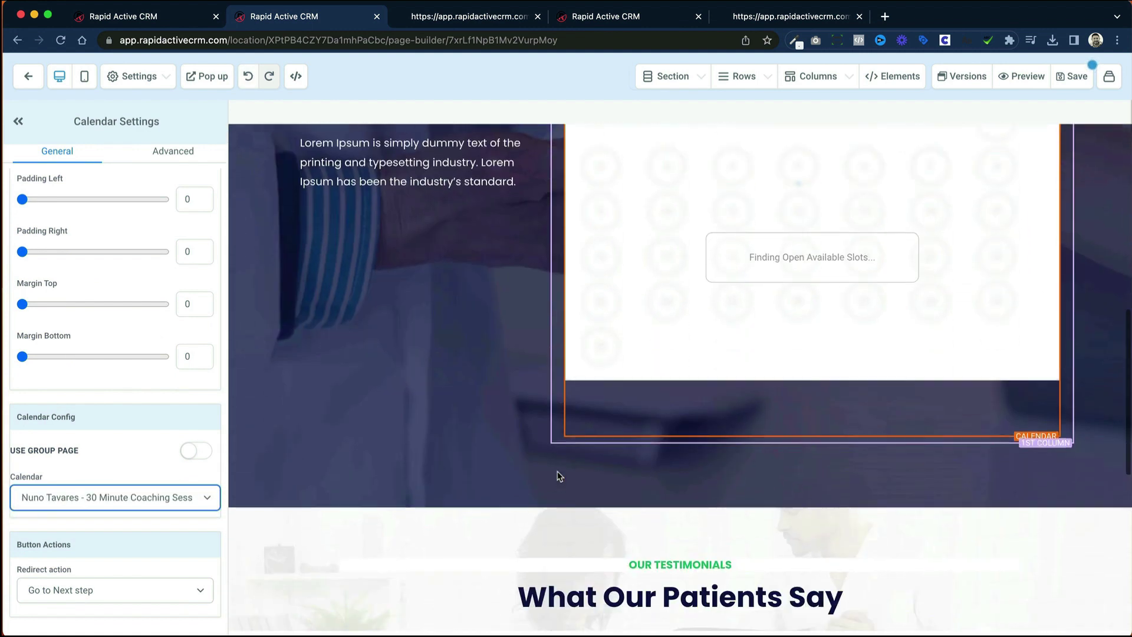
{"action": "scroll", "coordinate": [557, 476], "scroll_direction": "up", "scroll_amount": 12}
Step: Set the welcome text column's Content Spacing to Left
{"action": "left_click", "coordinate": [414, 402]}
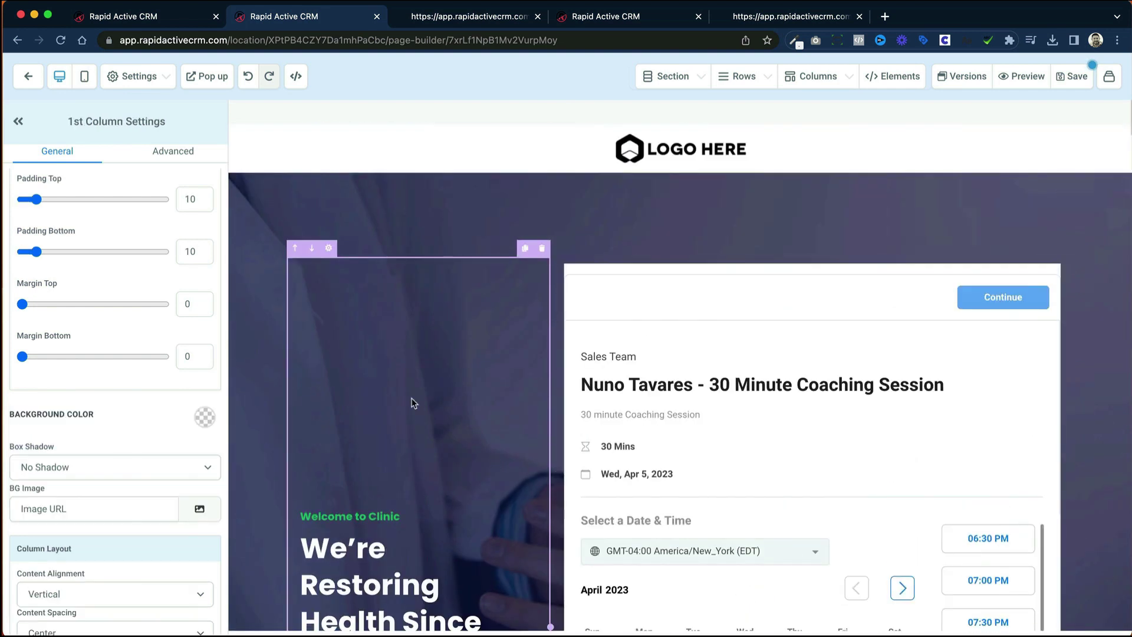
{"action": "scroll", "coordinate": [412, 404], "scroll_direction": "down", "scroll_amount": 2}
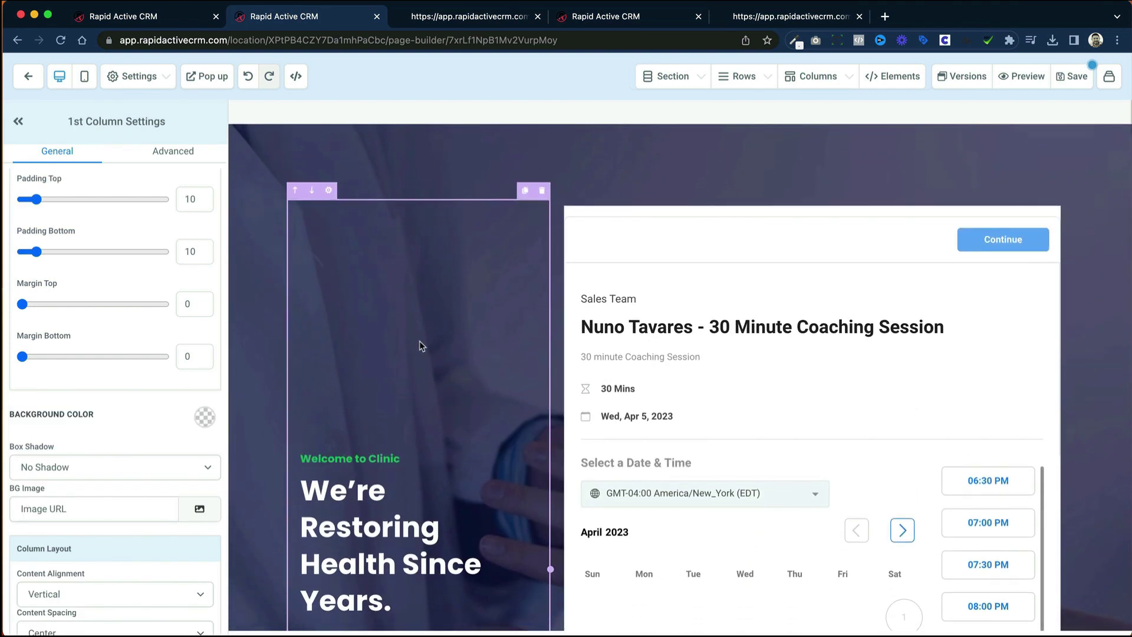
{"action": "scroll", "coordinate": [419, 346], "scroll_direction": "down", "scroll_amount": 2}
{"action": "scroll", "coordinate": [123, 500], "scroll_direction": "down", "scroll_amount": 3}
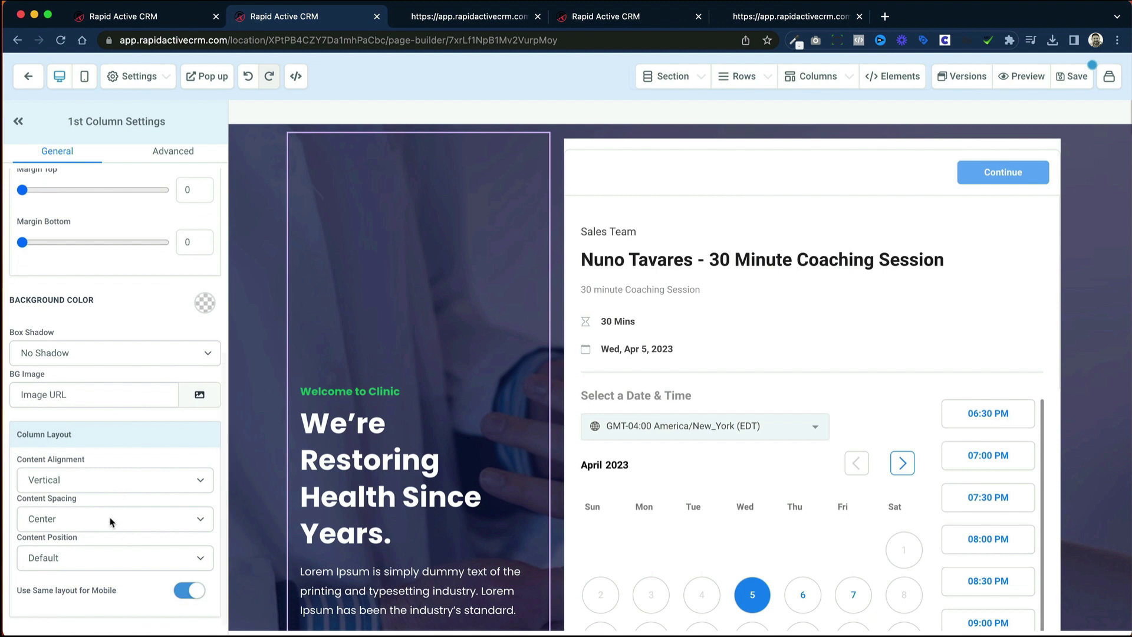
{"action": "left_click", "coordinate": [83, 526]}
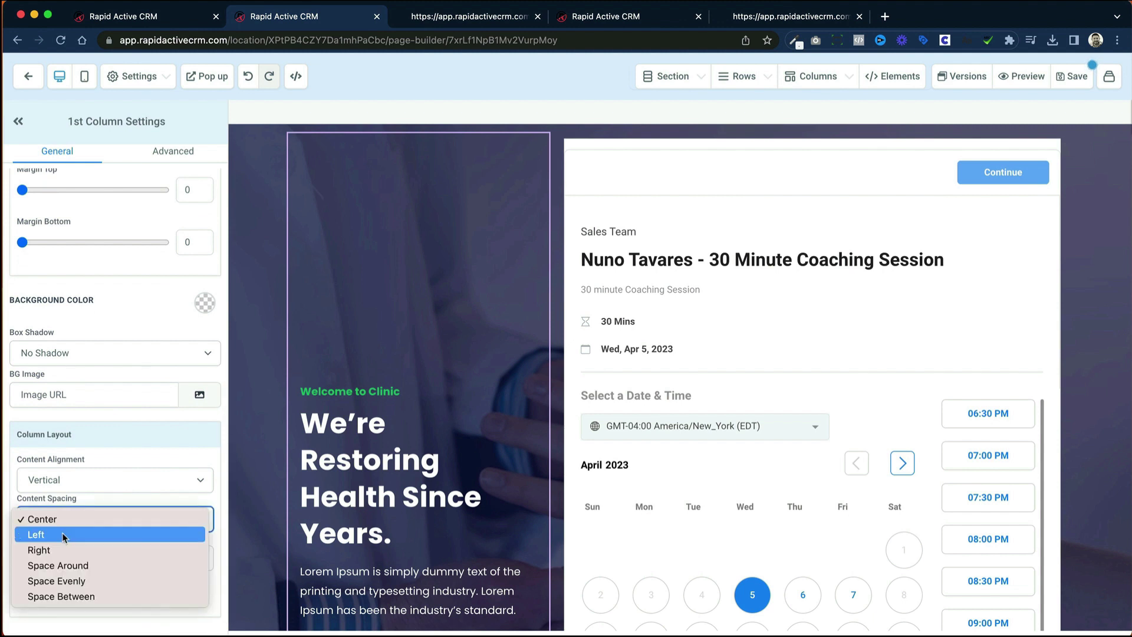
{"action": "left_click", "coordinate": [68, 535]}
{"action": "scroll", "coordinate": [330, 503], "scroll_direction": "down", "scroll_amount": 5}
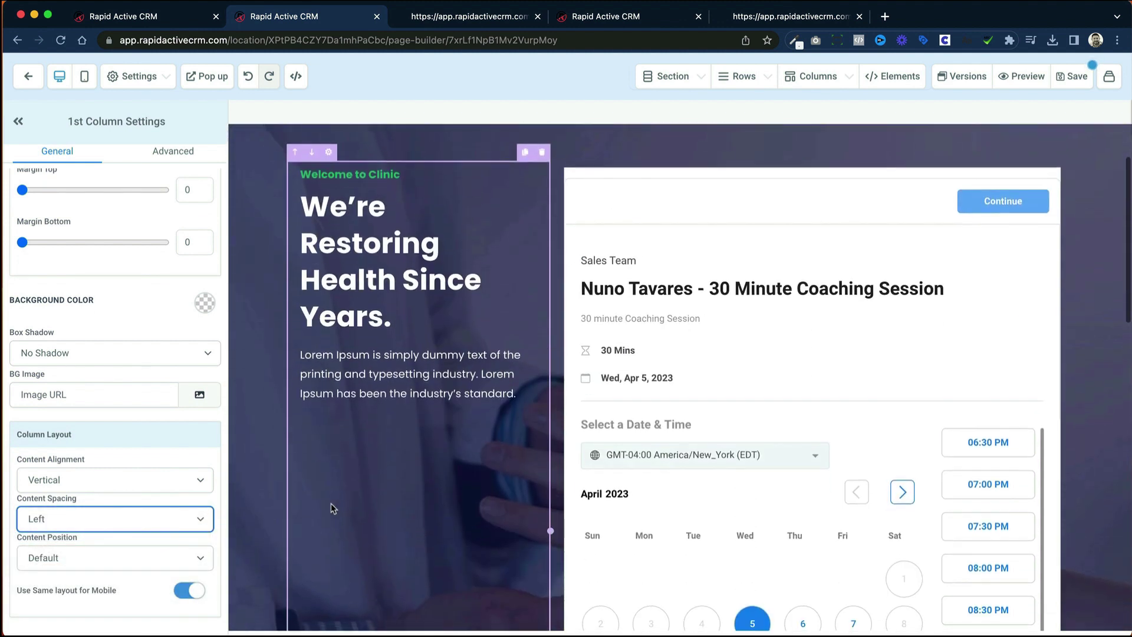
{"action": "scroll", "coordinate": [332, 508], "scroll_direction": "down", "scroll_amount": 10}
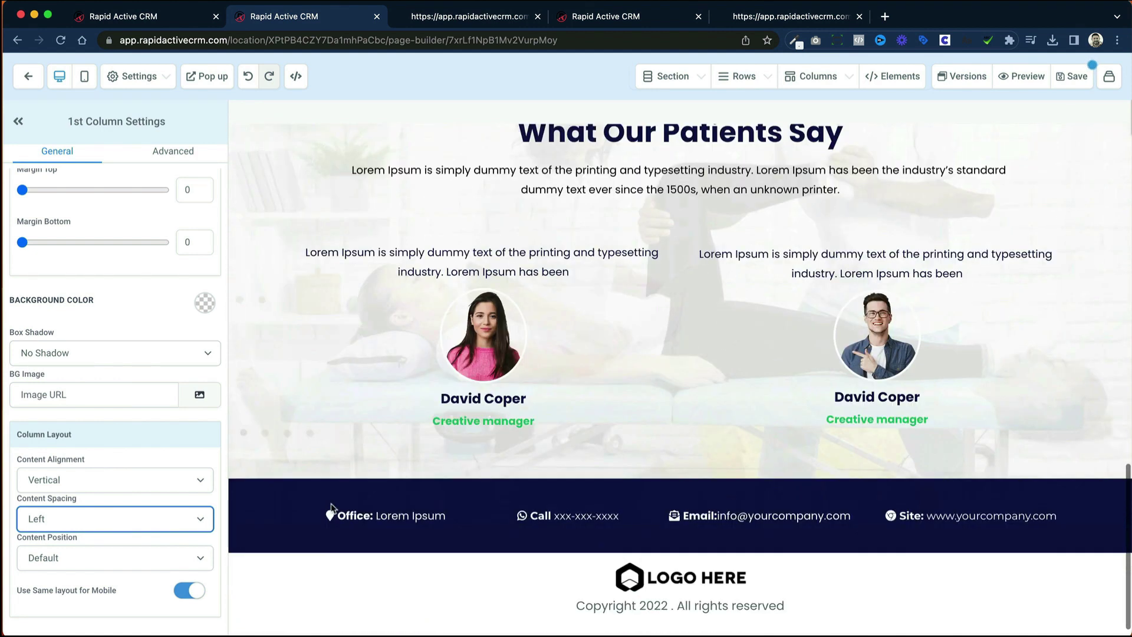
{"action": "scroll", "coordinate": [332, 508], "scroll_direction": "up", "scroll_amount": 8}
{"action": "scroll", "coordinate": [331, 508], "scroll_direction": "up", "scroll_amount": 7}
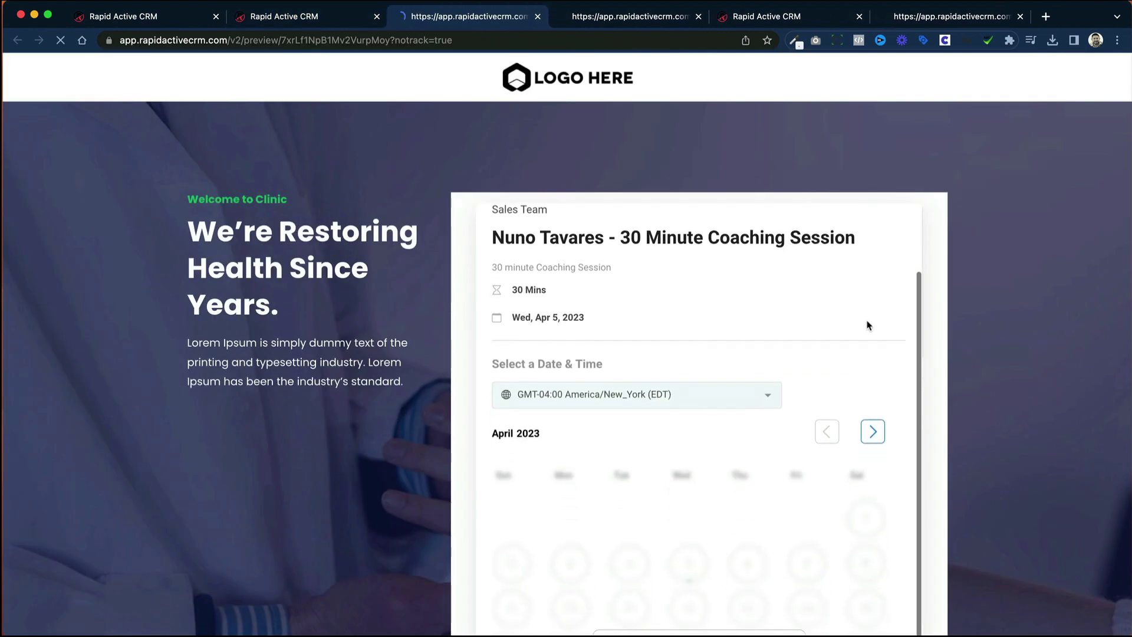
{"action": "scroll", "coordinate": [1003, 359], "scroll_direction": "down", "scroll_amount": 6}
{"action": "scroll", "coordinate": [1003, 359], "scroll_direction": "up", "scroll_amount": 6}
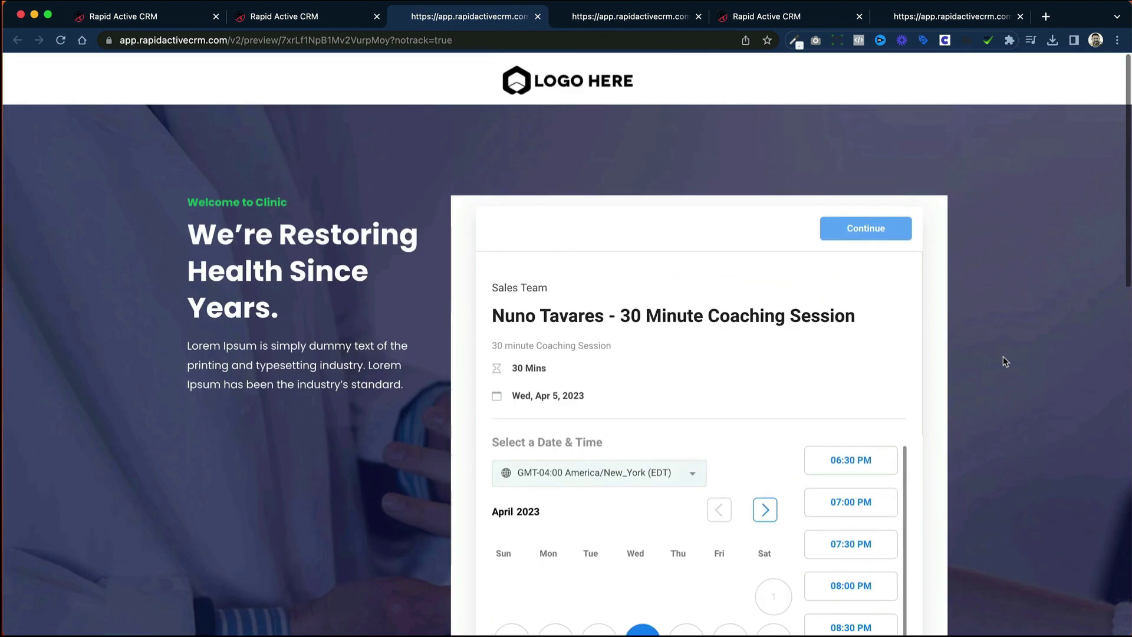
{"action": "left_click", "coordinate": [339, 17]}
{"action": "left_click", "coordinate": [141, 16]}
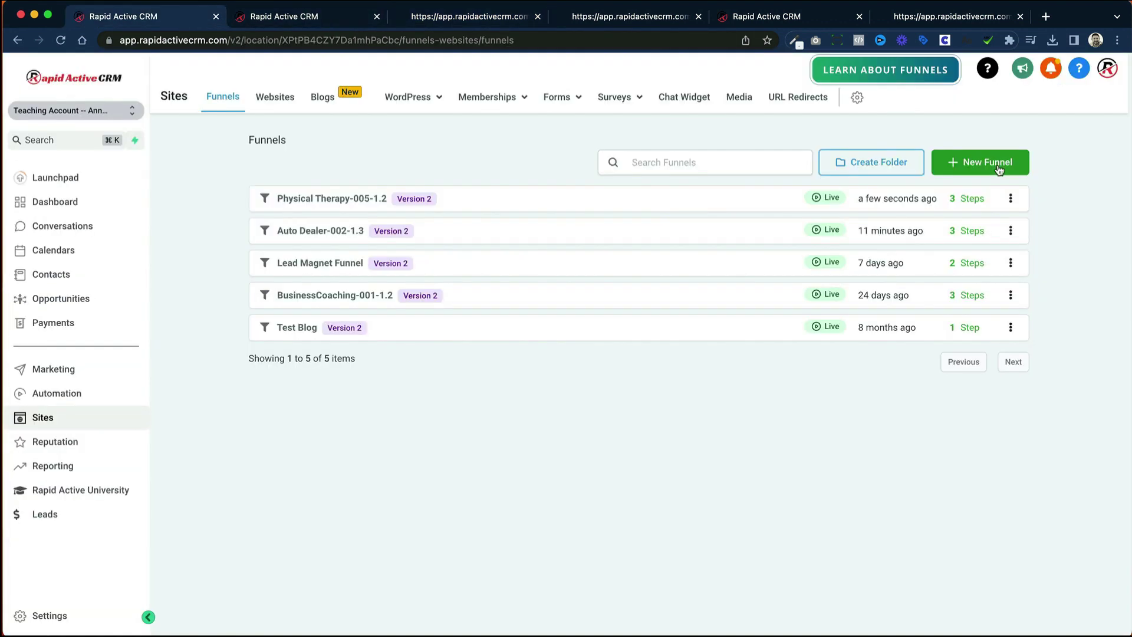
{"action": "left_click", "coordinate": [999, 170]}
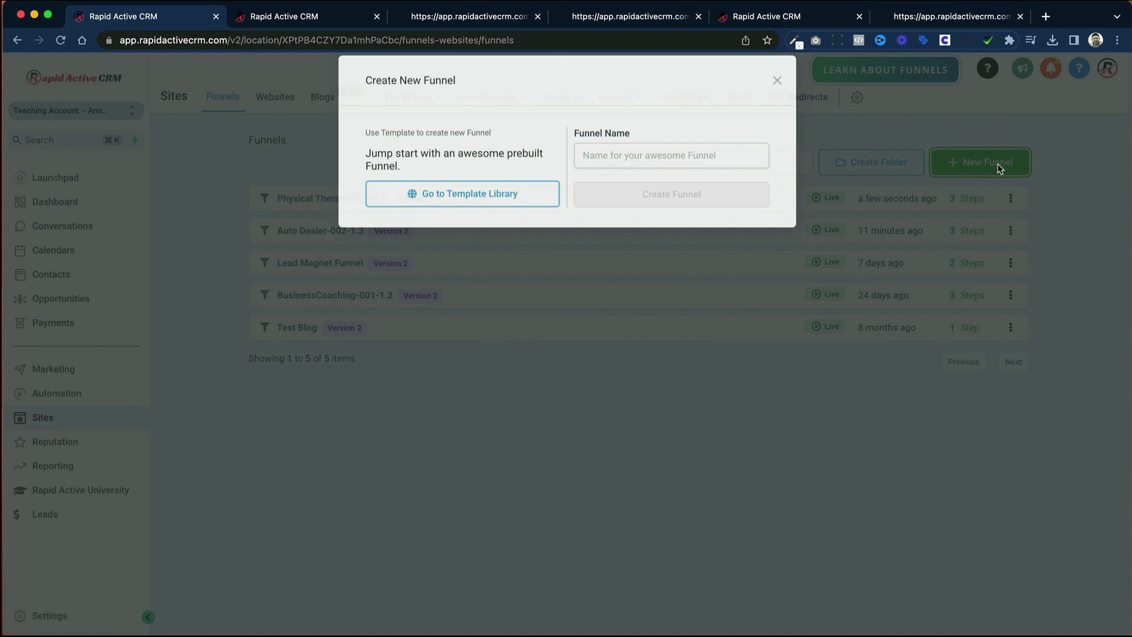
{"action": "left_click", "coordinate": [412, 216]}
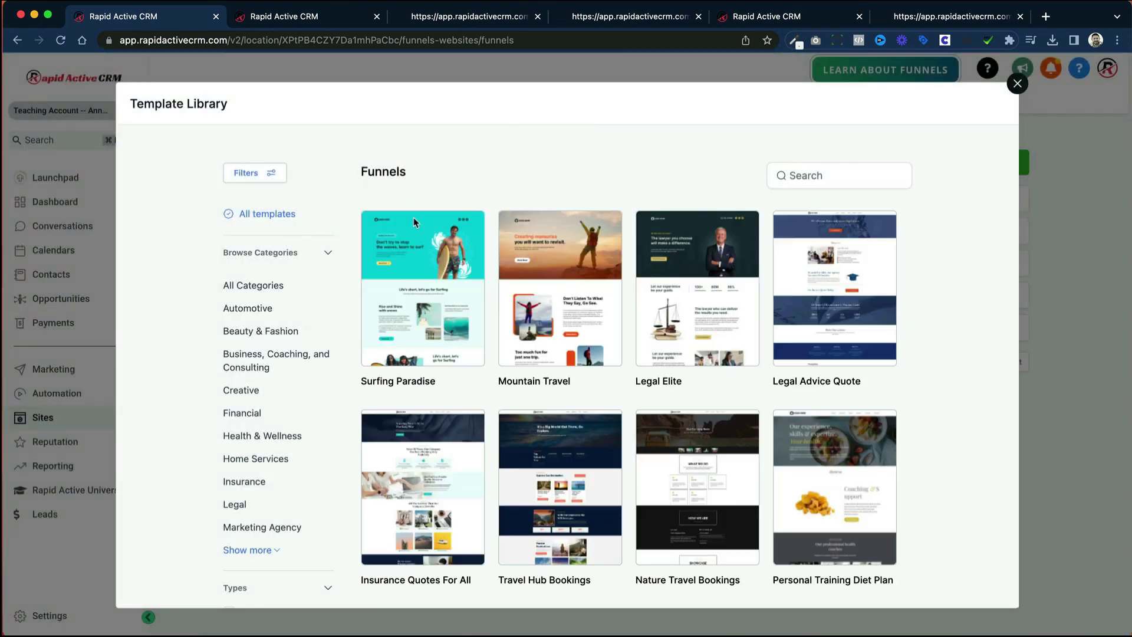
{"action": "mouse_move", "coordinate": [647, 350]}
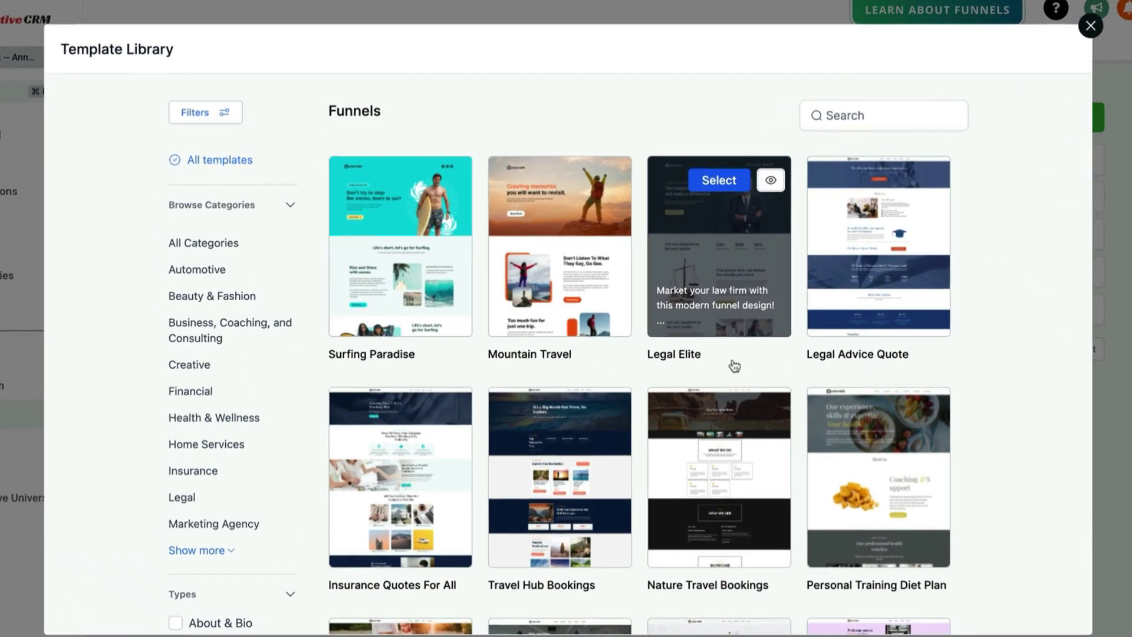
{"action": "scroll", "coordinate": [727, 369], "scroll_direction": "down", "scroll_amount": 3}
{"action": "scroll", "coordinate": [746, 362], "scroll_direction": "down", "scroll_amount": 2}
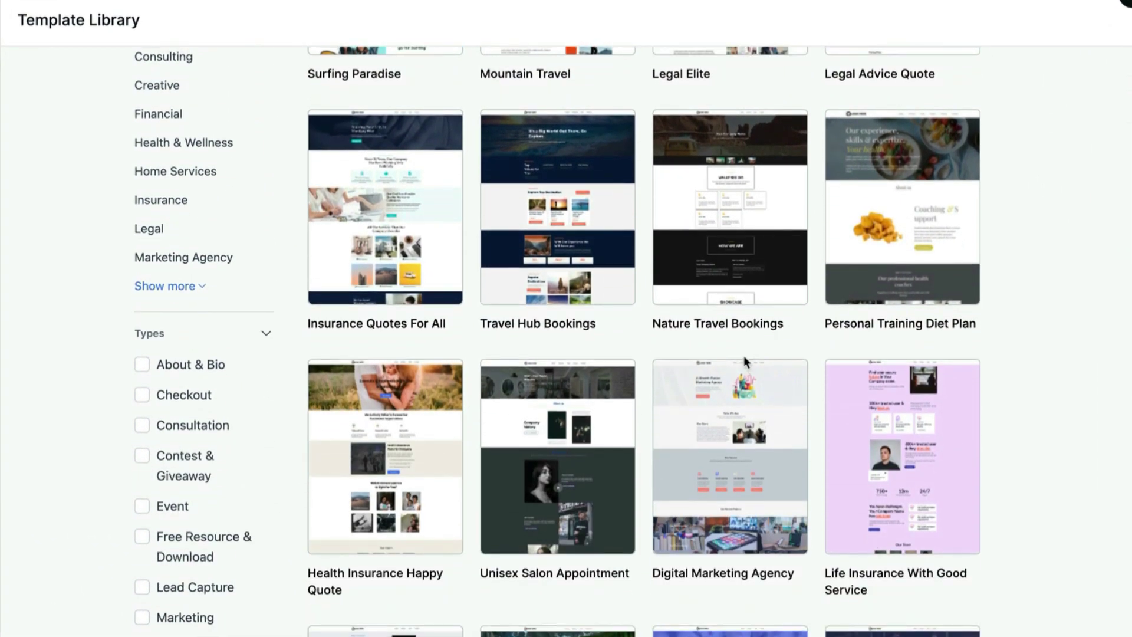
{"action": "mouse_move", "coordinate": [745, 368]}
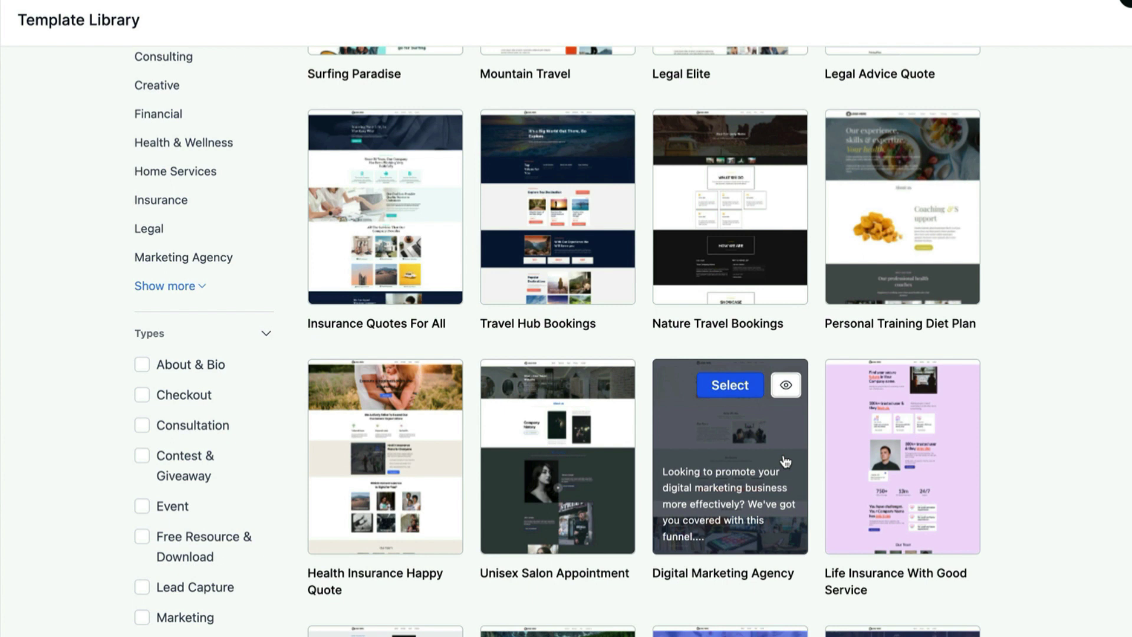
{"action": "scroll", "coordinate": [785, 462], "scroll_direction": "down", "scroll_amount": 3}
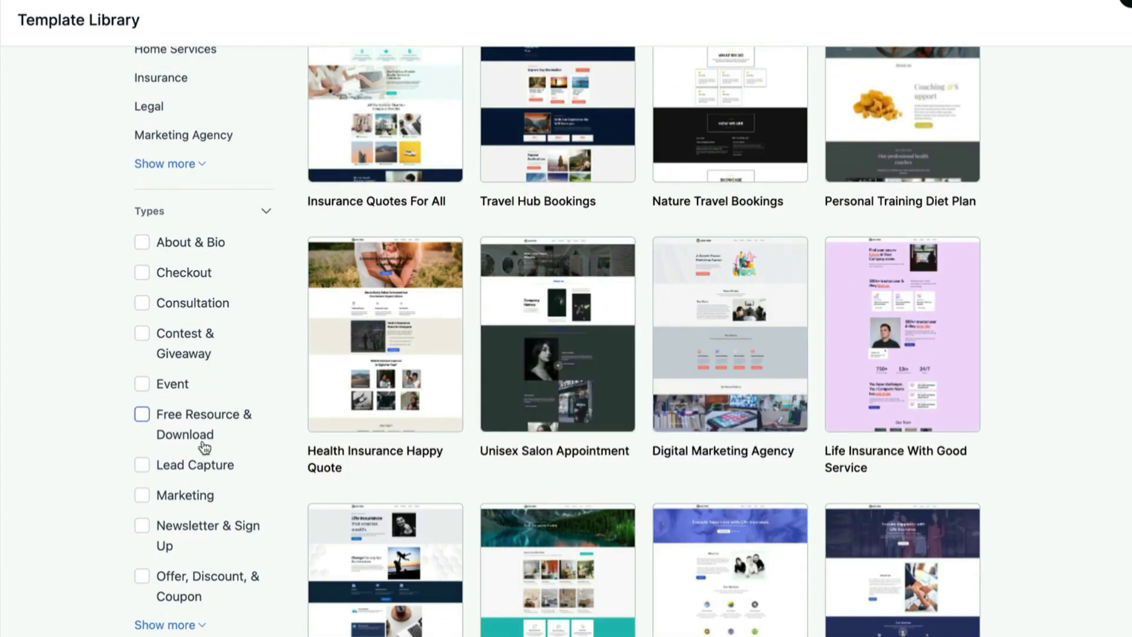
{"action": "left_click", "coordinate": [204, 464]}
{"action": "left_click", "coordinate": [552, 489]}
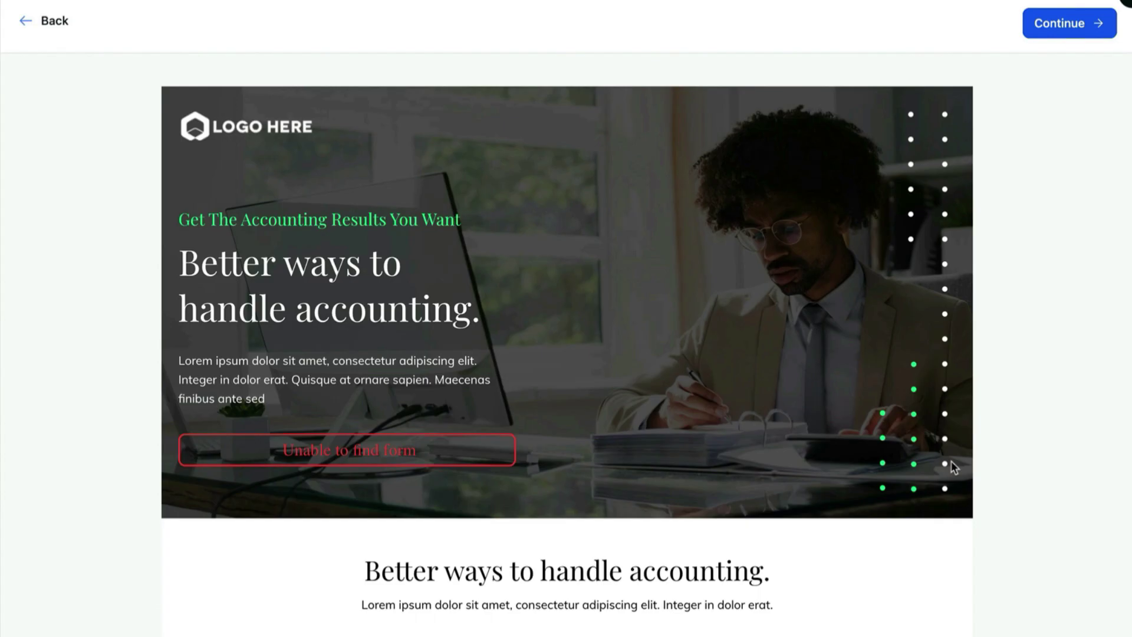
{"action": "scroll", "coordinate": [954, 467], "scroll_direction": "down", "scroll_amount": 10}
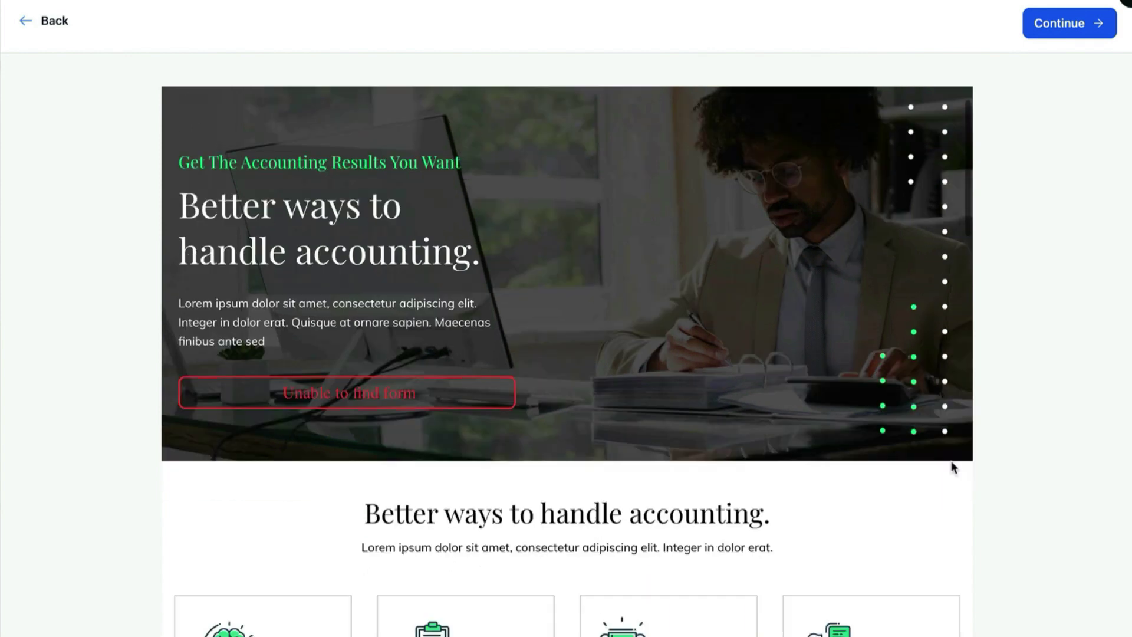
{"action": "scroll", "coordinate": [954, 466], "scroll_direction": "up", "scroll_amount": 10}
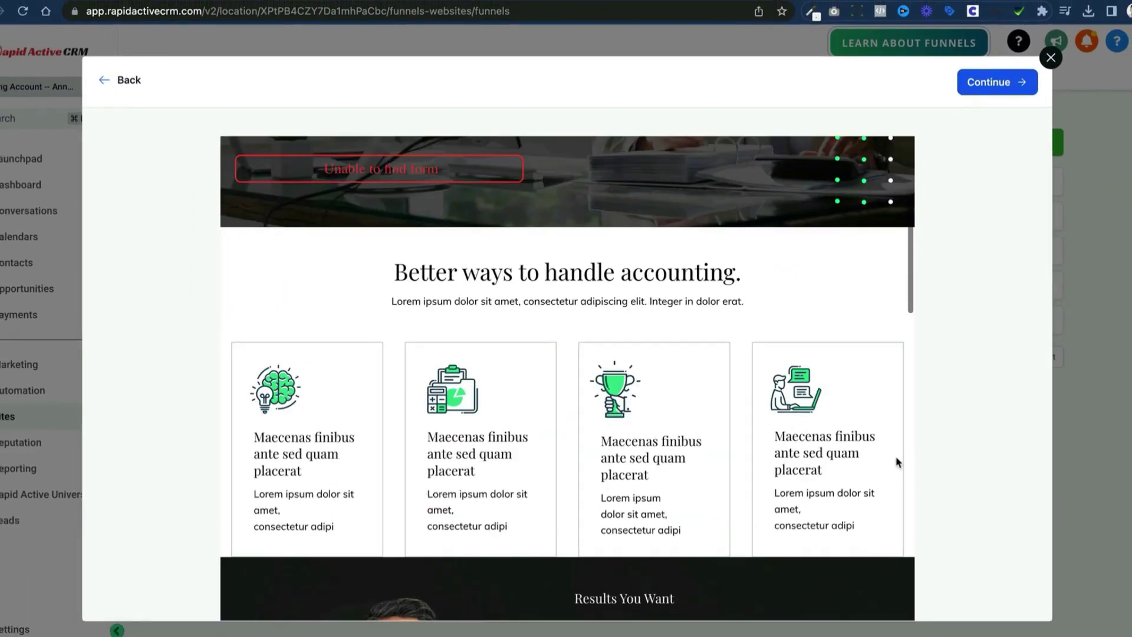
{"action": "scroll", "coordinate": [898, 462], "scroll_direction": "up", "scroll_amount": 5}
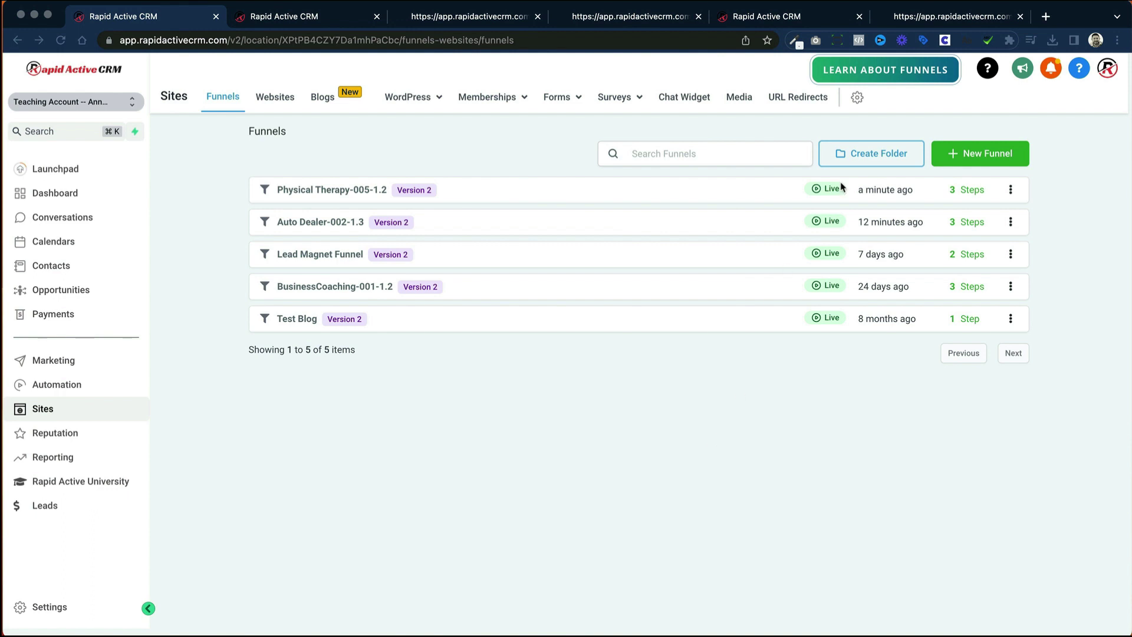
Step: Start a new funnel from the Template Library and scroll through the template cards
{"action": "left_click", "coordinate": [970, 162]}
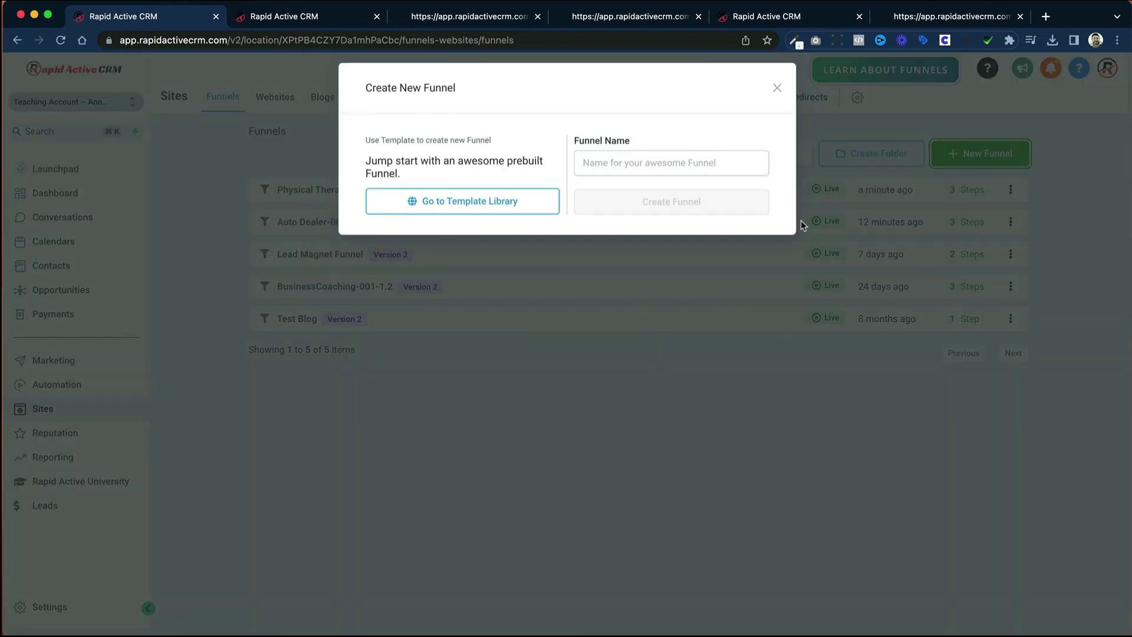
{"action": "left_click", "coordinate": [443, 210]}
{"action": "scroll", "coordinate": [469, 265], "scroll_direction": "down", "scroll_amount": 5}
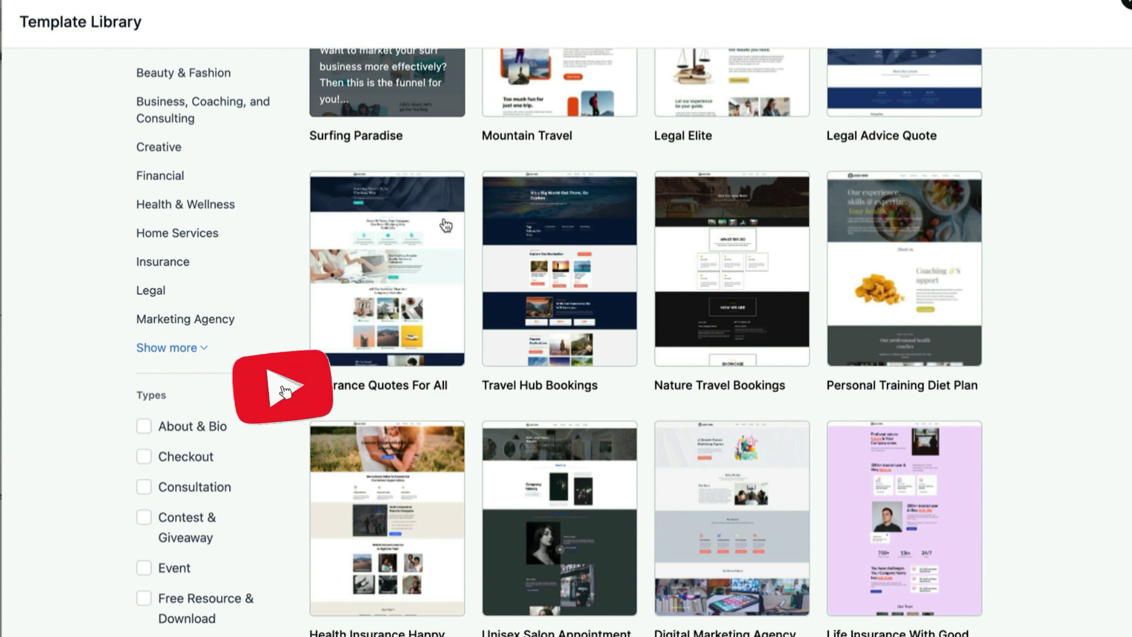
{"action": "mouse_move", "coordinate": [447, 224]}
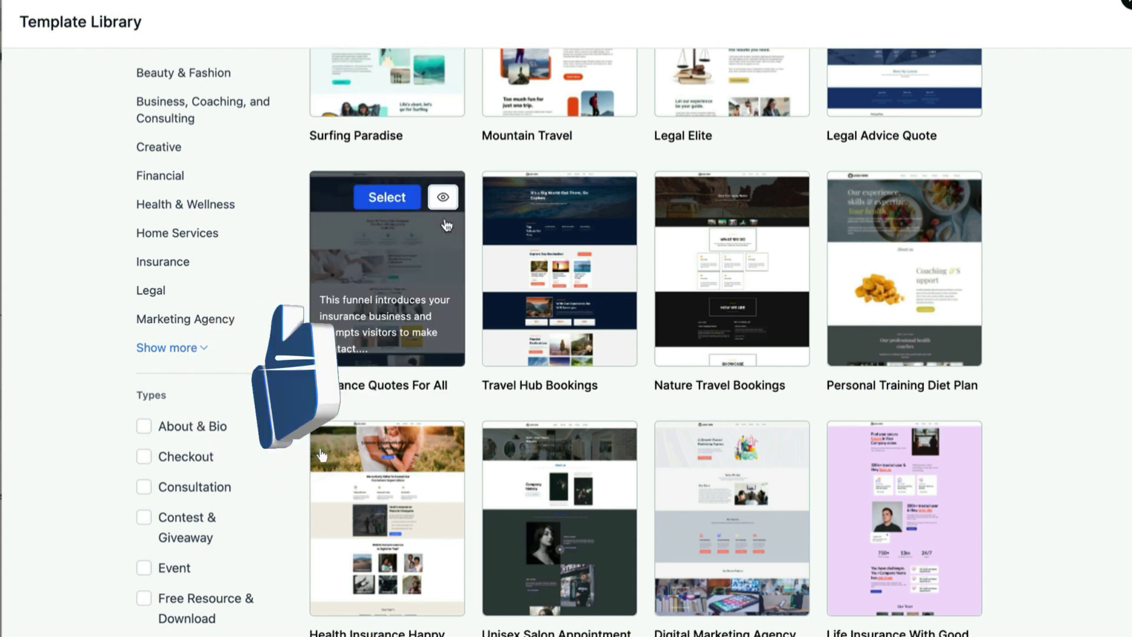